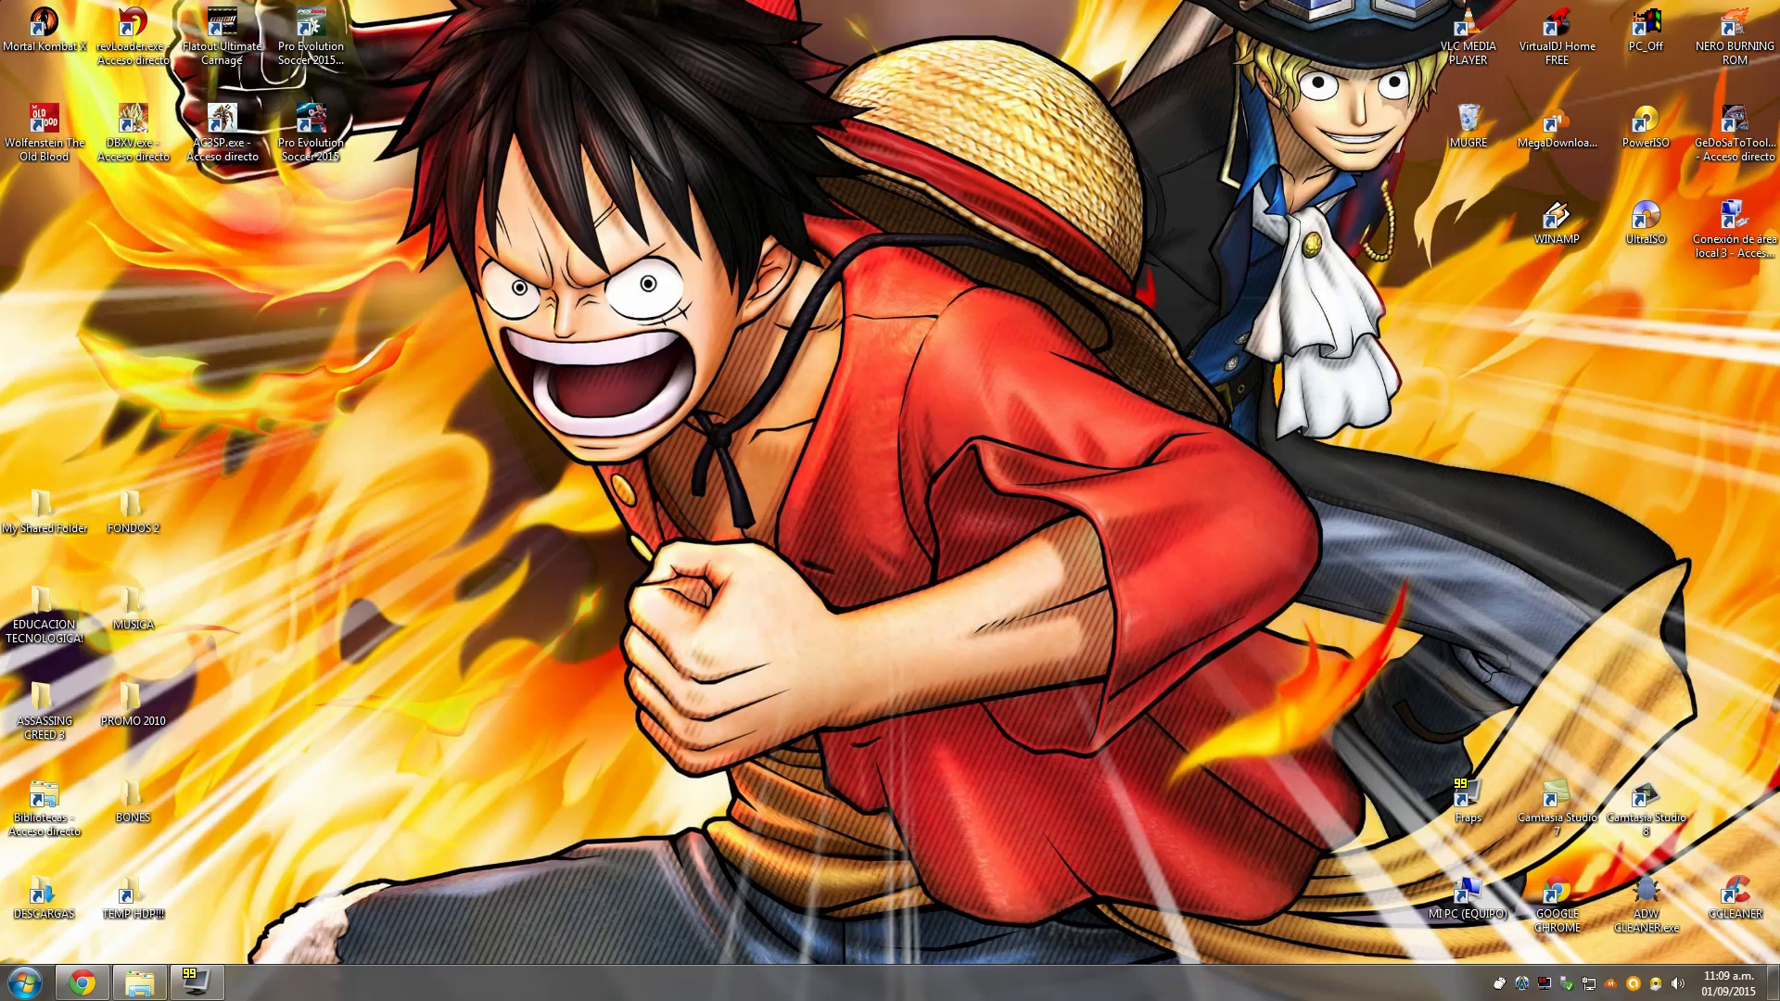
# - Examine the One Piece Pirate Warriors 3 page on gamesfull.org in Chrome for its details, download links and installation instructions
pyautogui.click(82, 983)
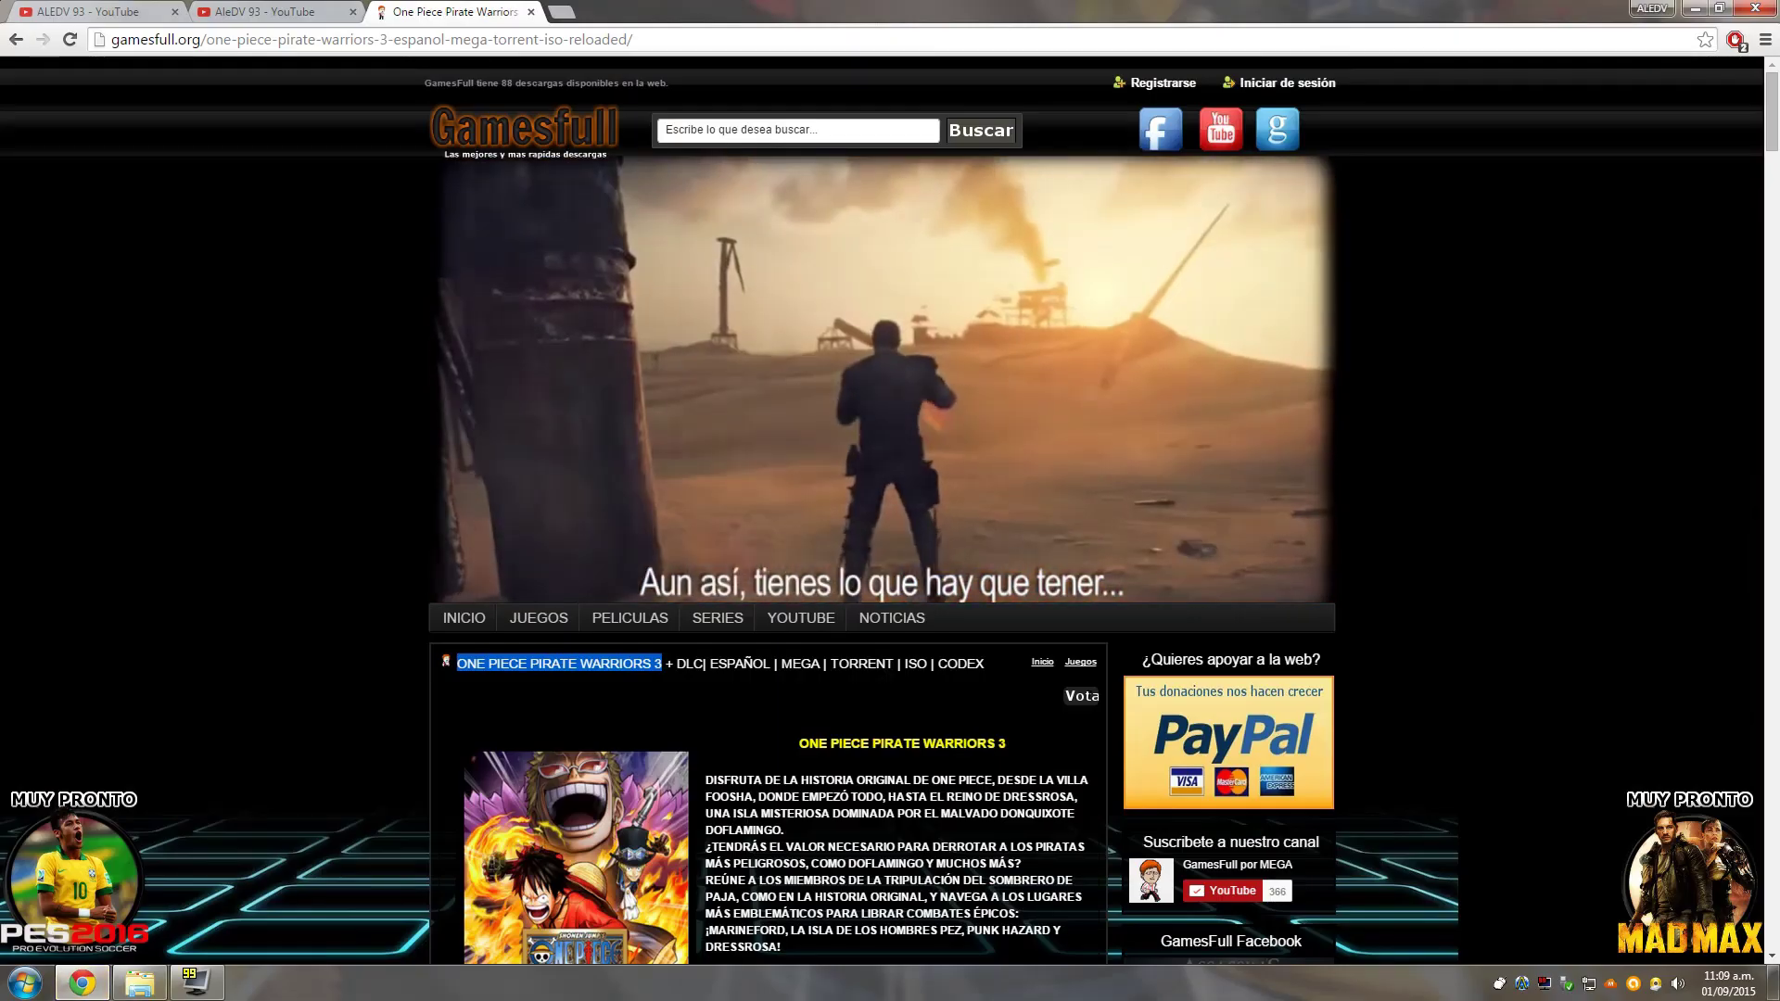
pyautogui.scroll(-6, 890, 510)
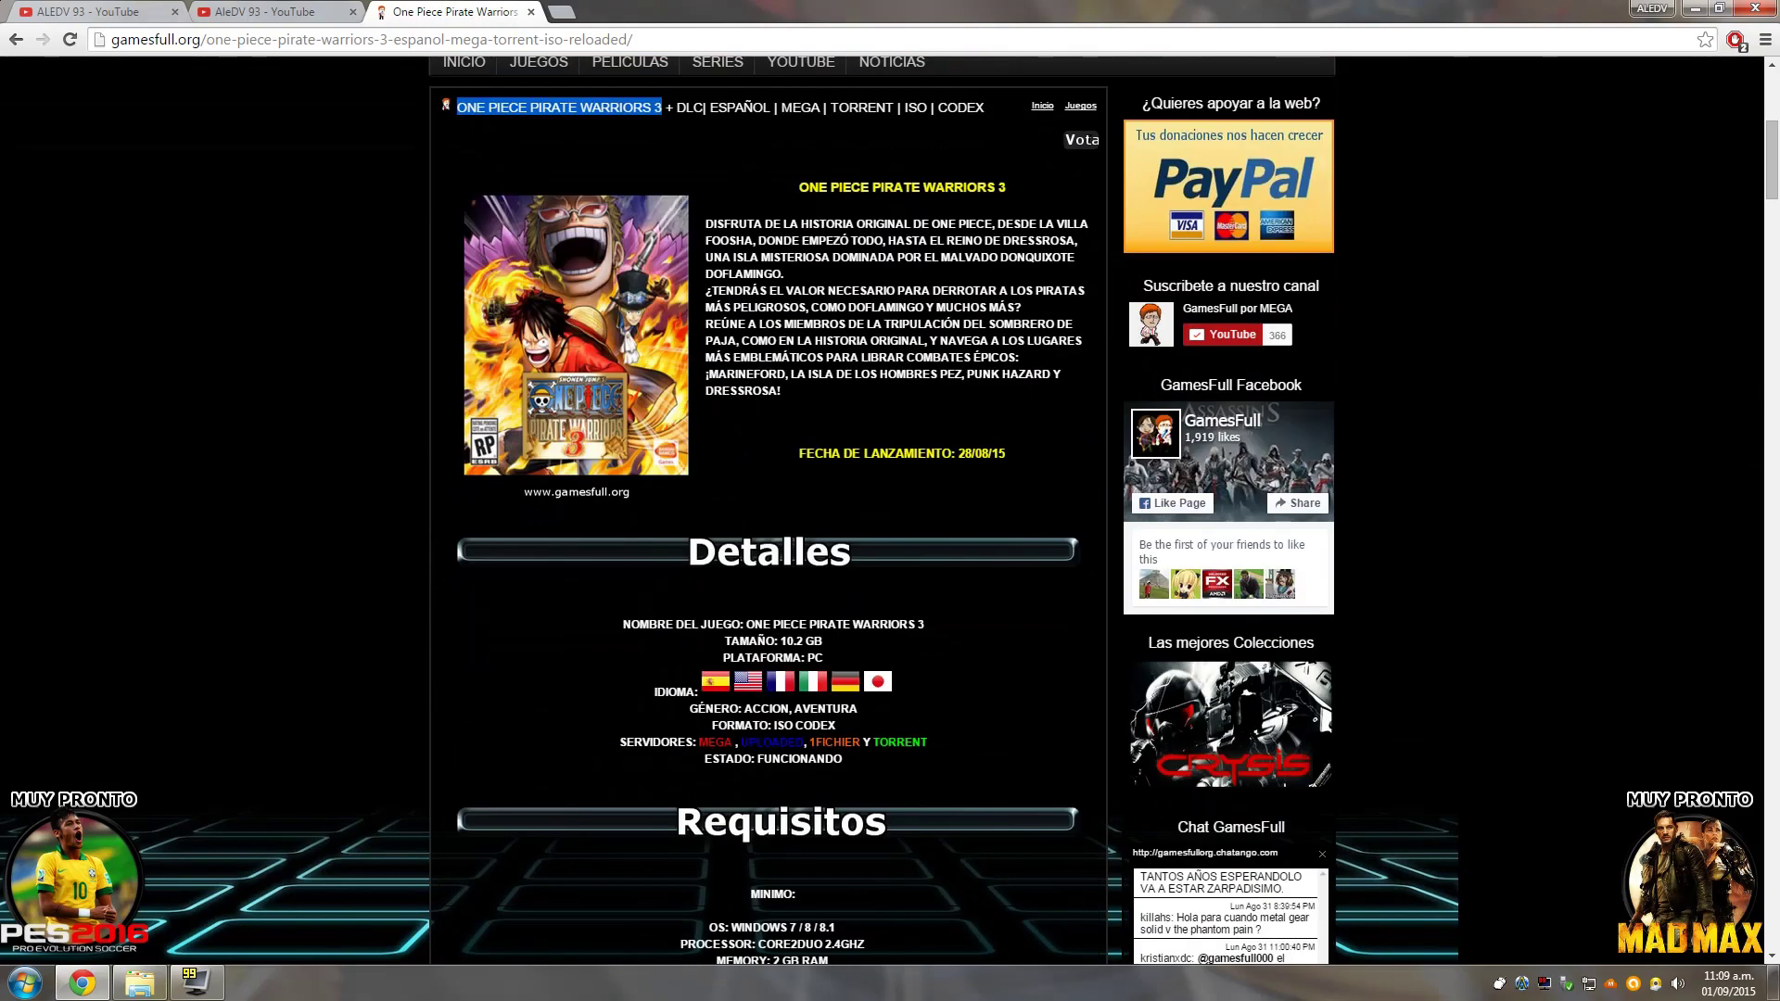
pyautogui.scroll(-12, 770, 510)
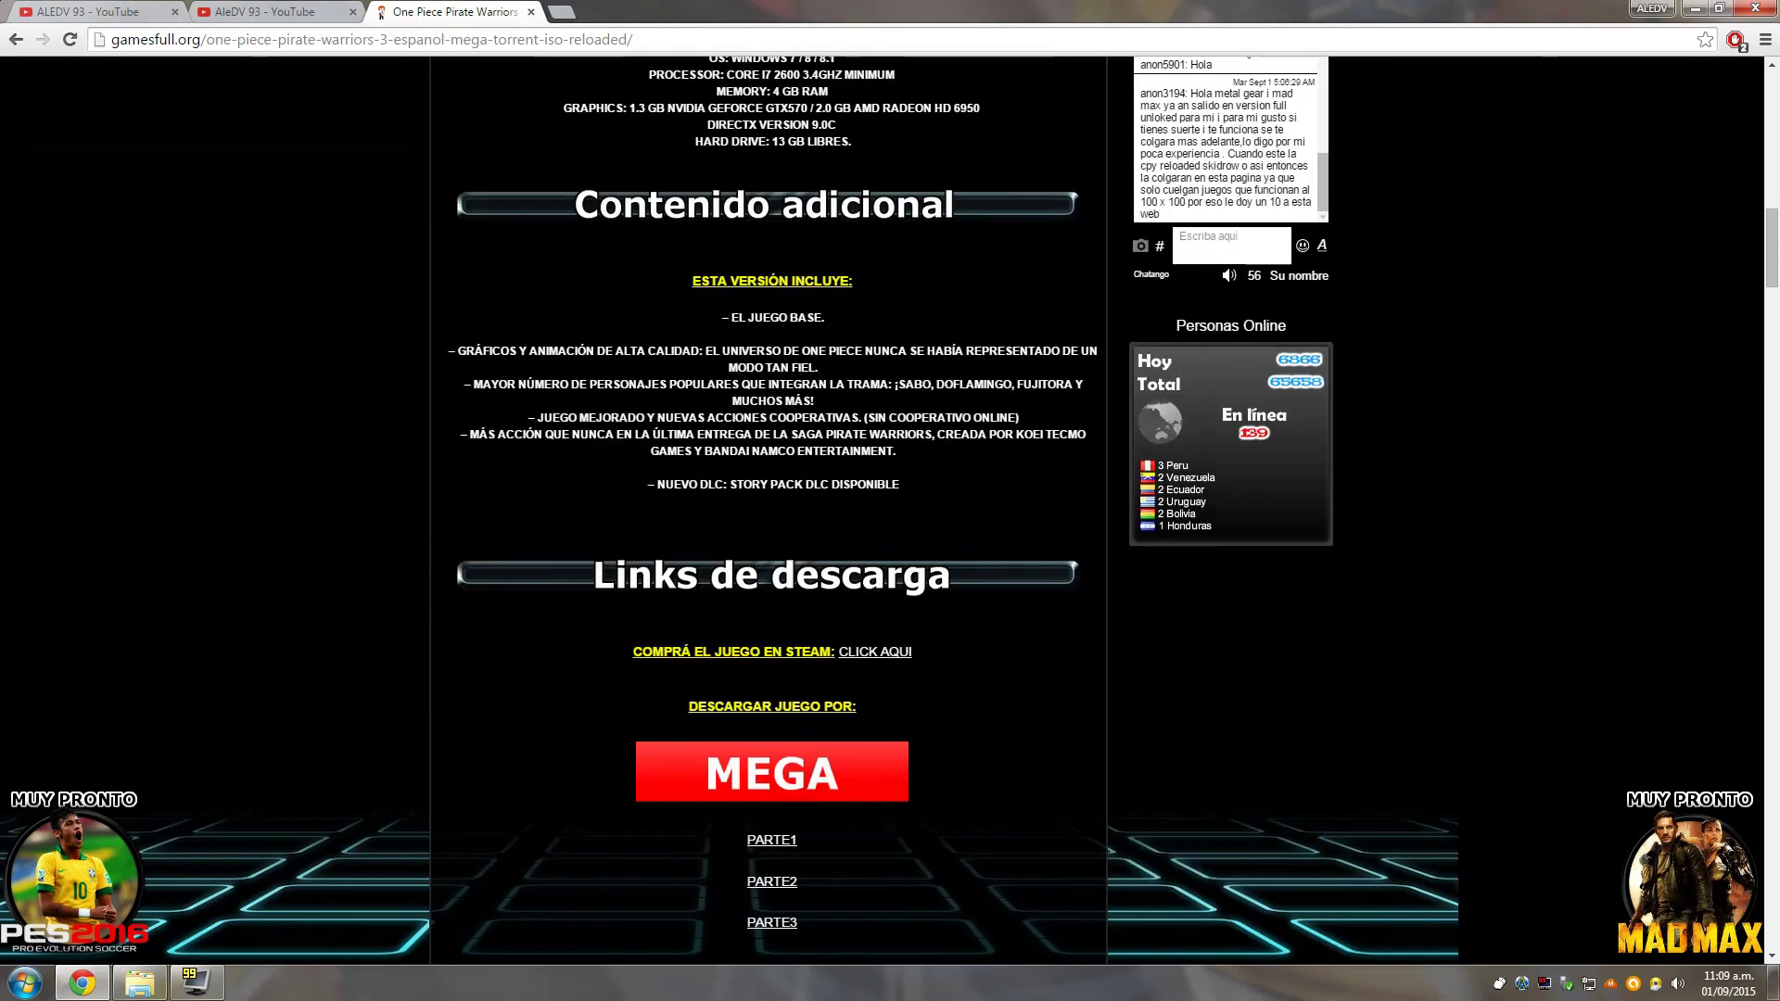
pyautogui.scroll(-6, 770, 510)
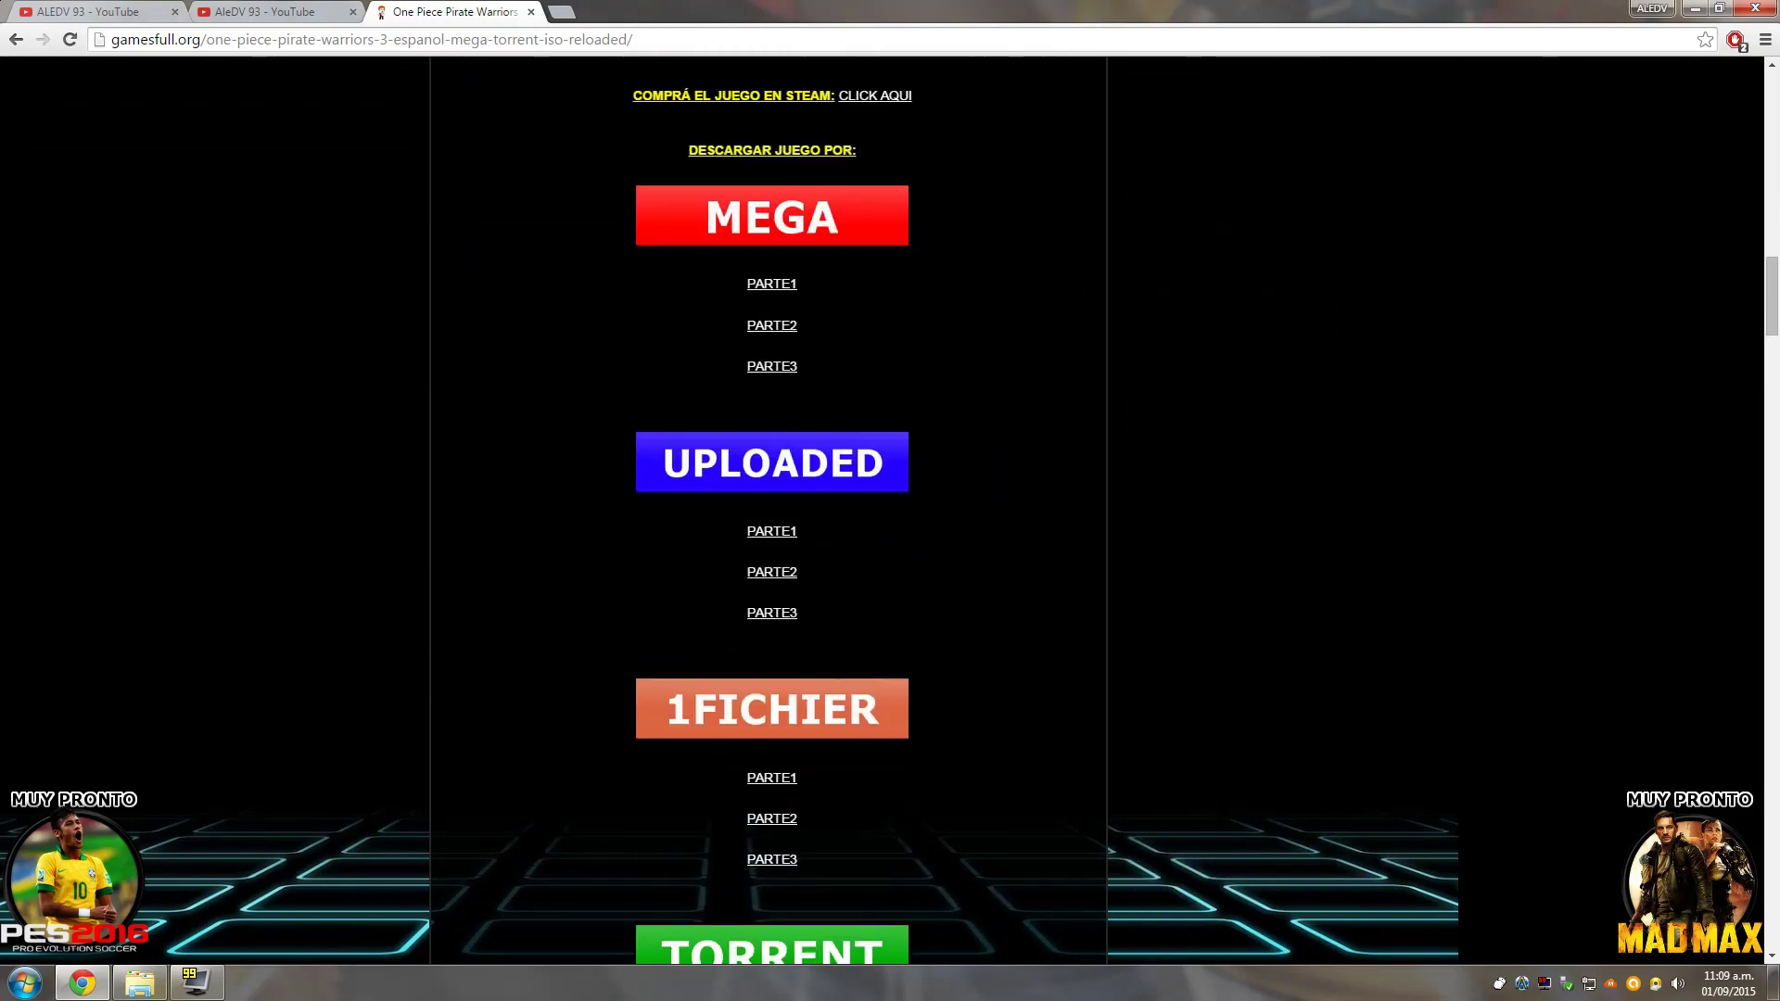
pyautogui.scroll(2, 770, 510)
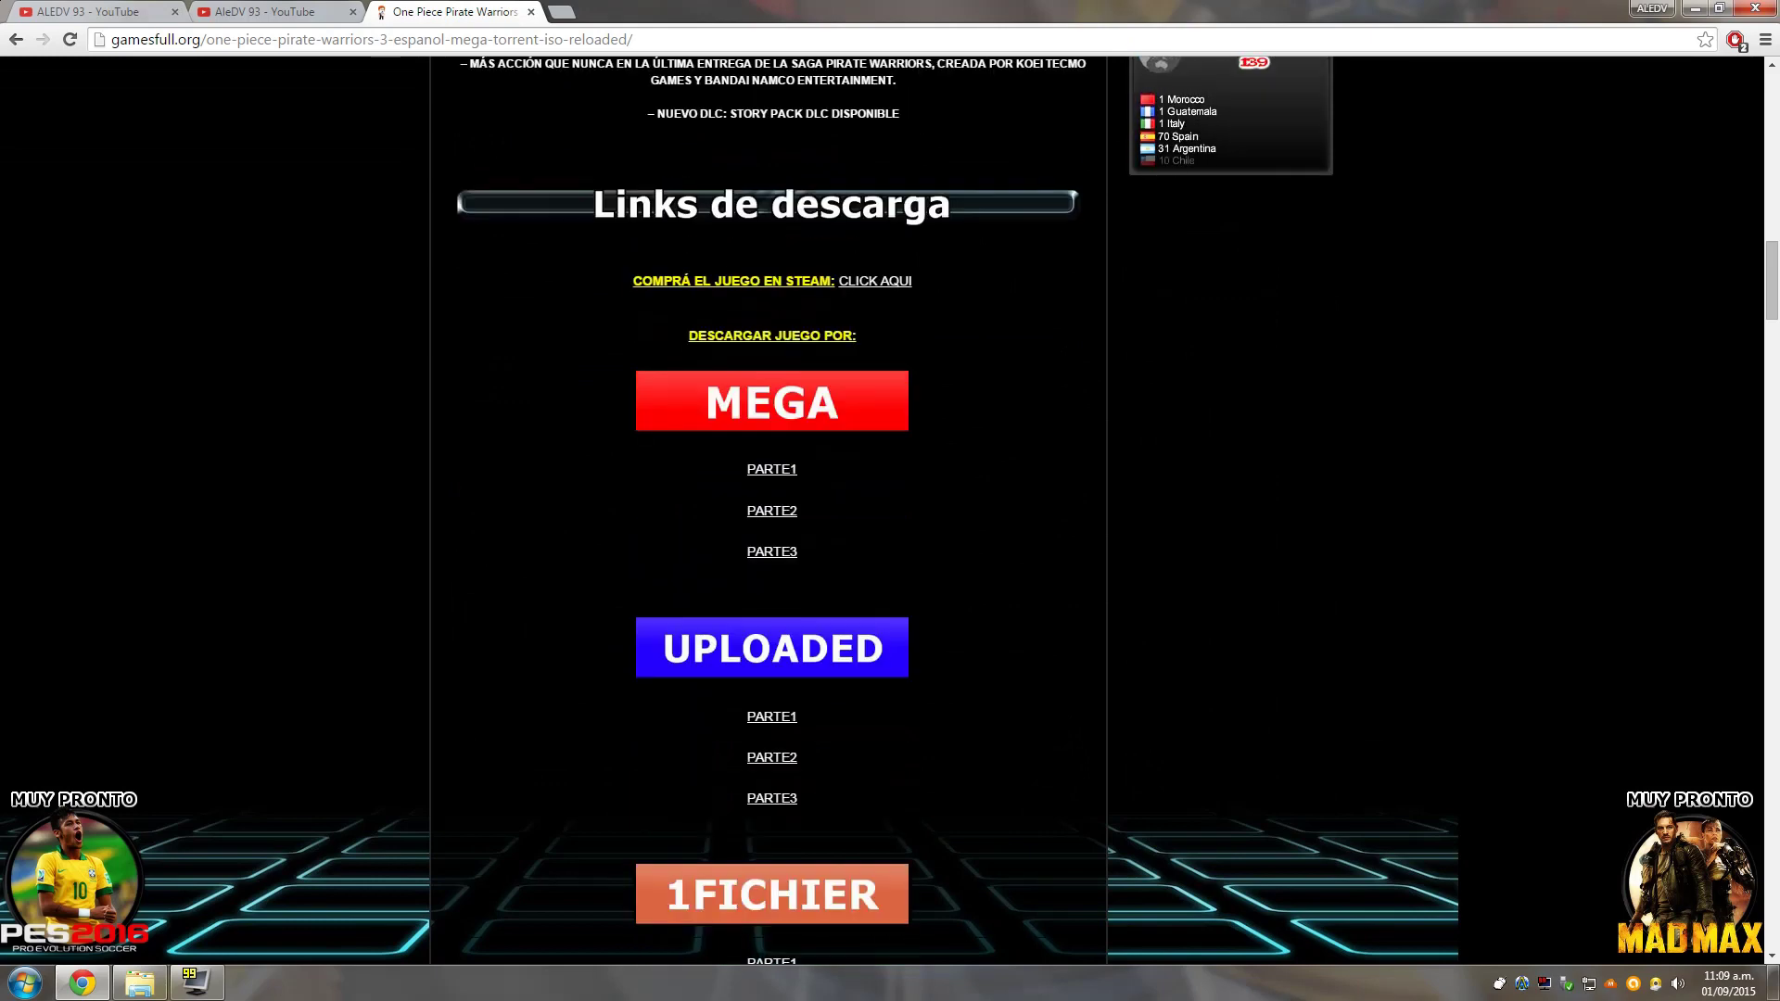
pyautogui.scroll(-6, 769, 510)
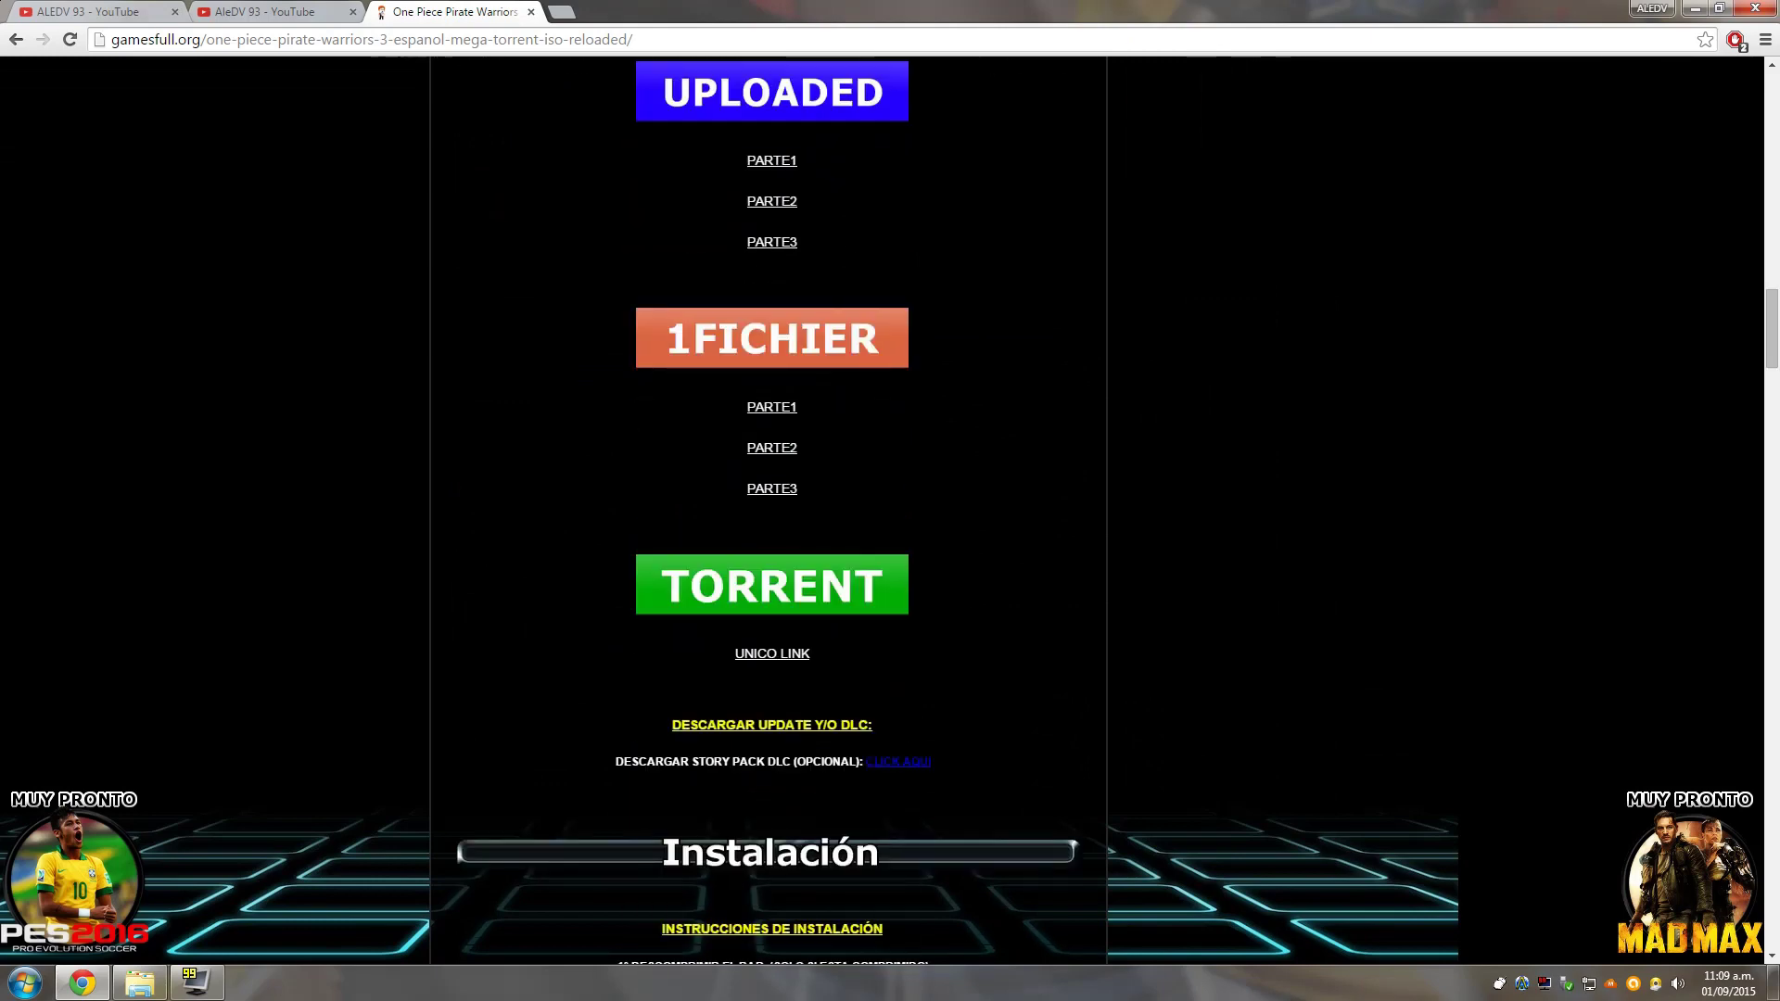
pyautogui.scroll(8, 770, 510)
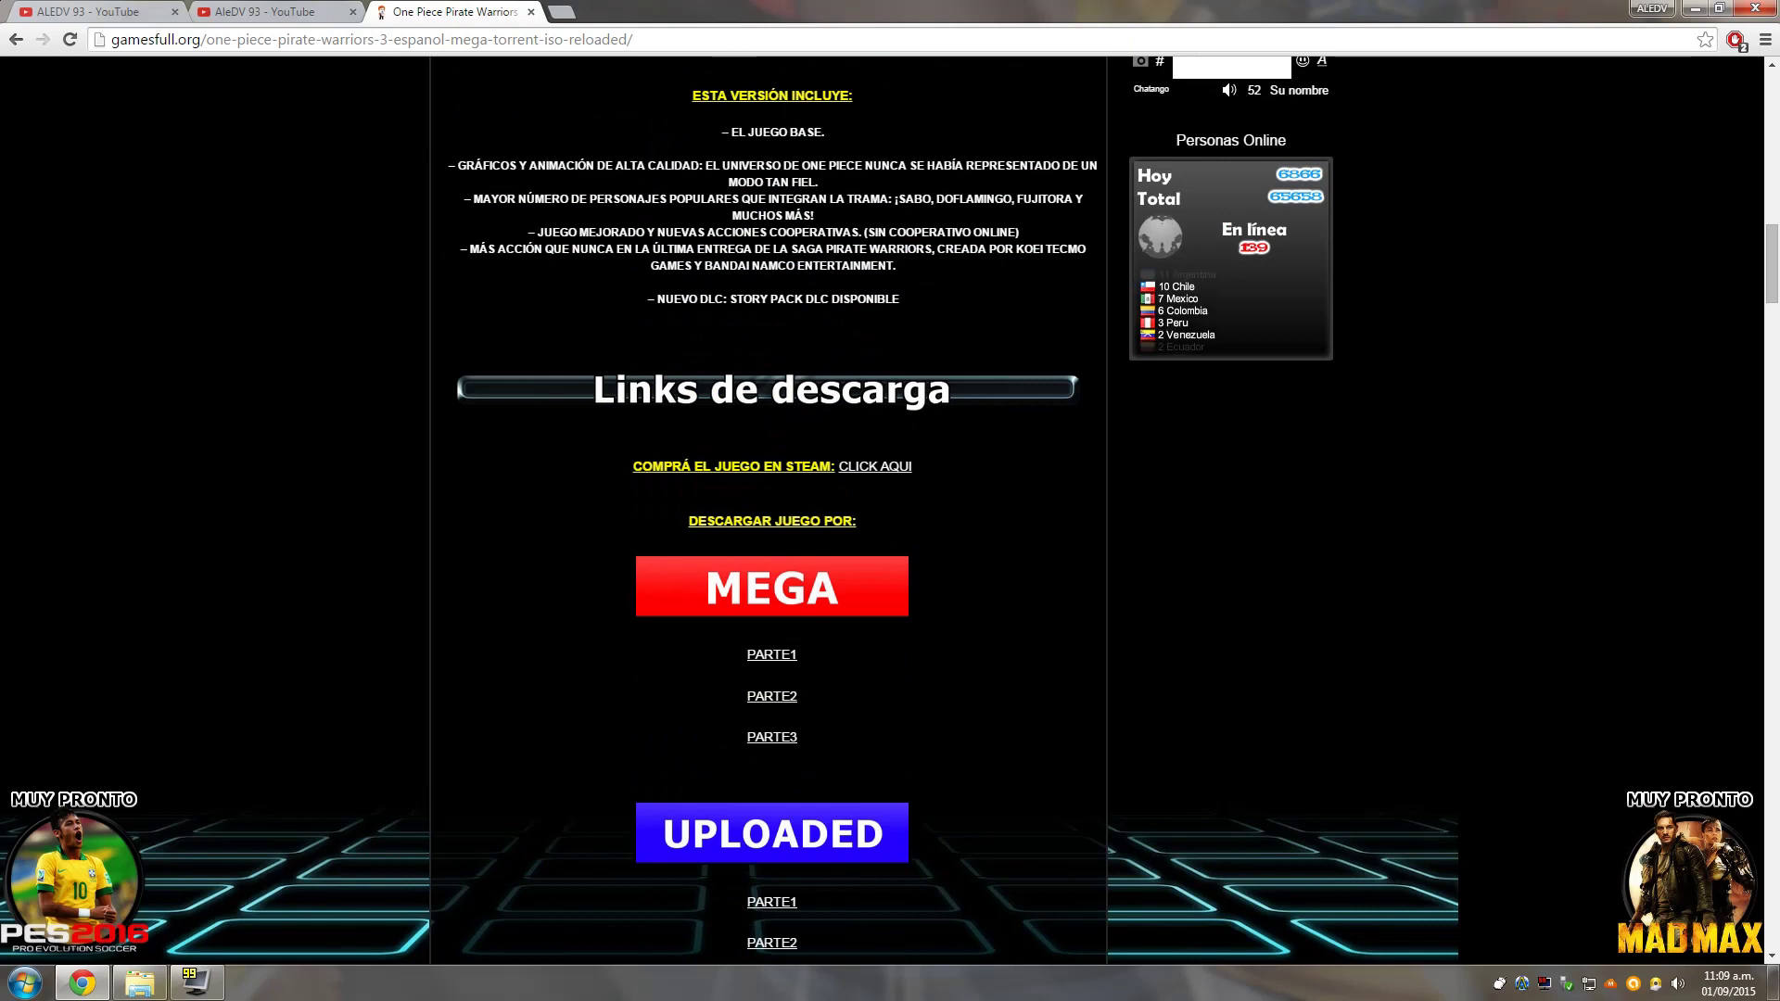
pyautogui.scroll(-2, 769, 510)
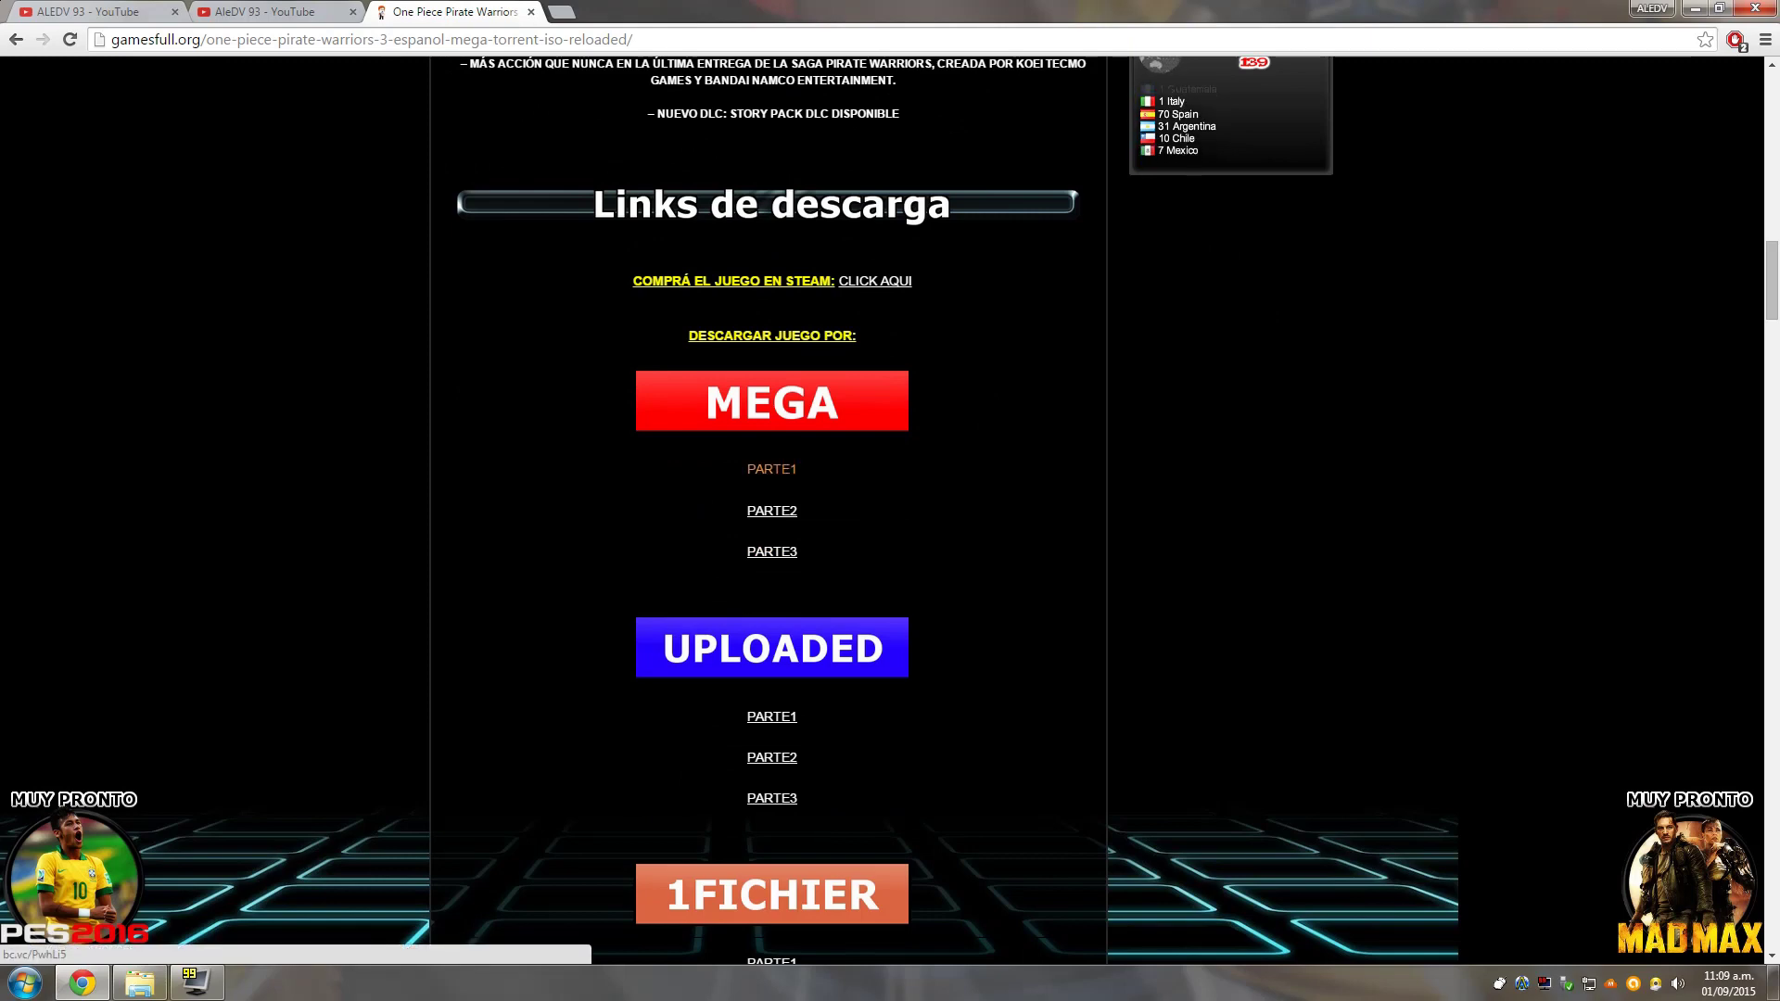
pyautogui.scroll(-3, 771, 468)
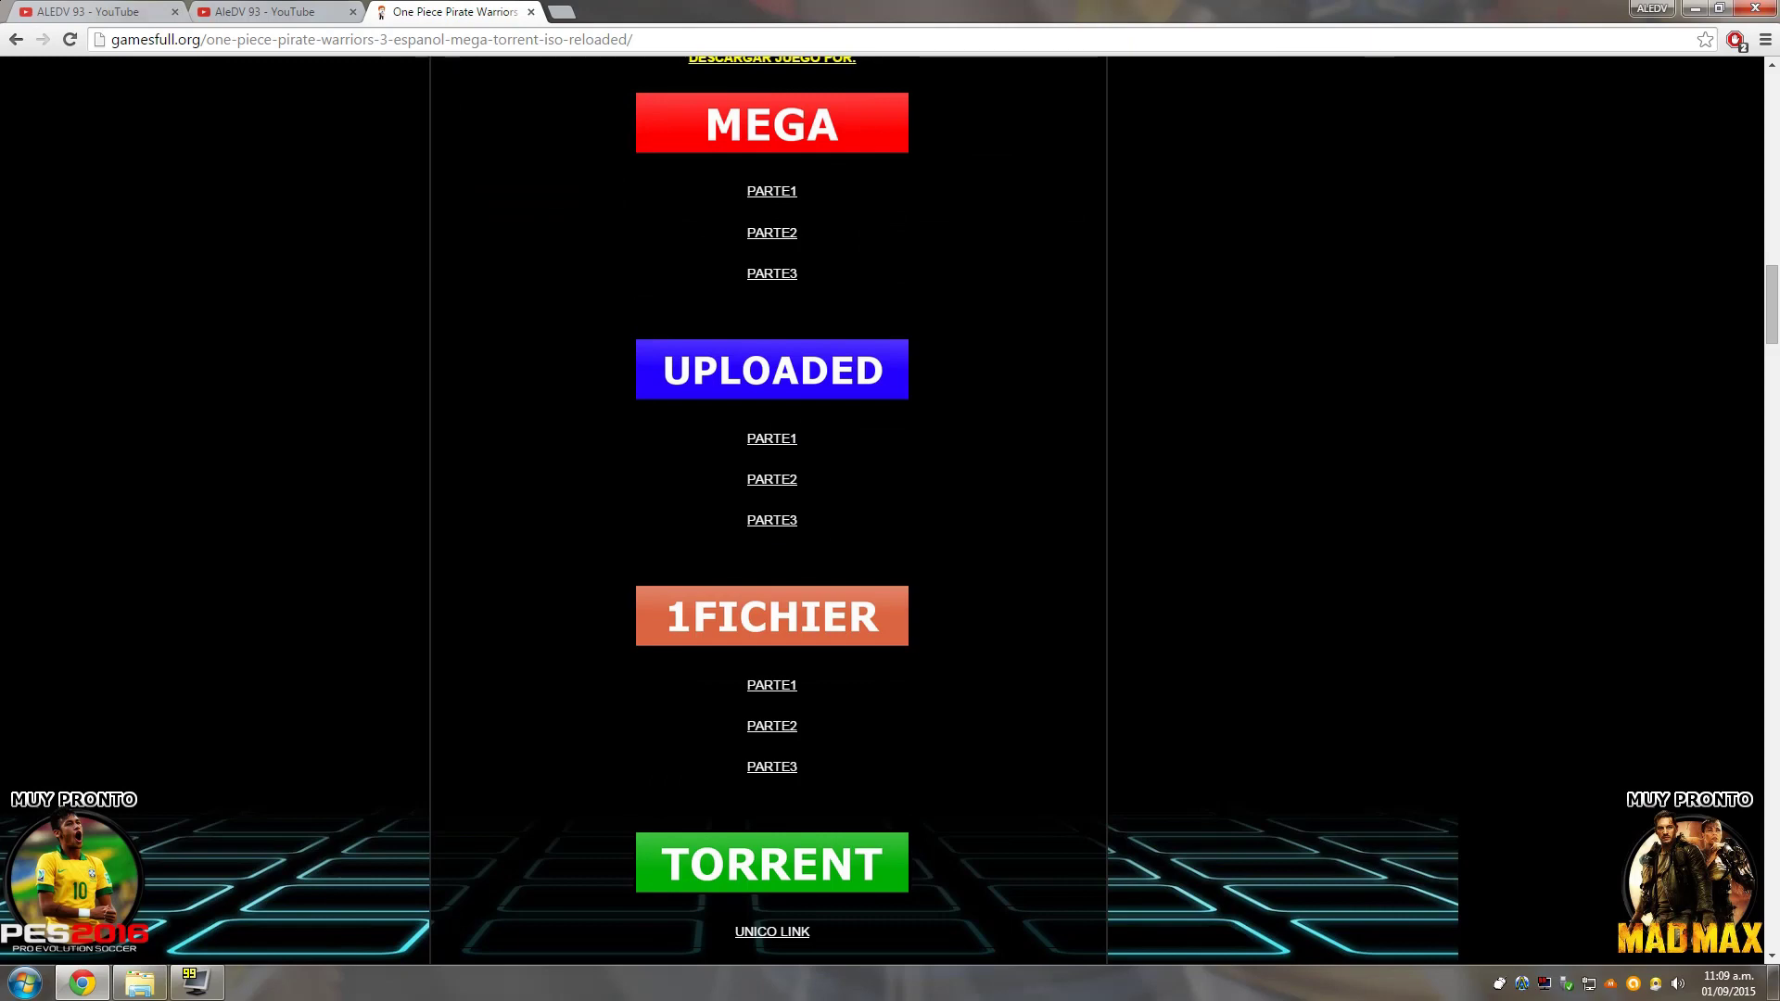
pyautogui.scroll(-3, 771, 510)
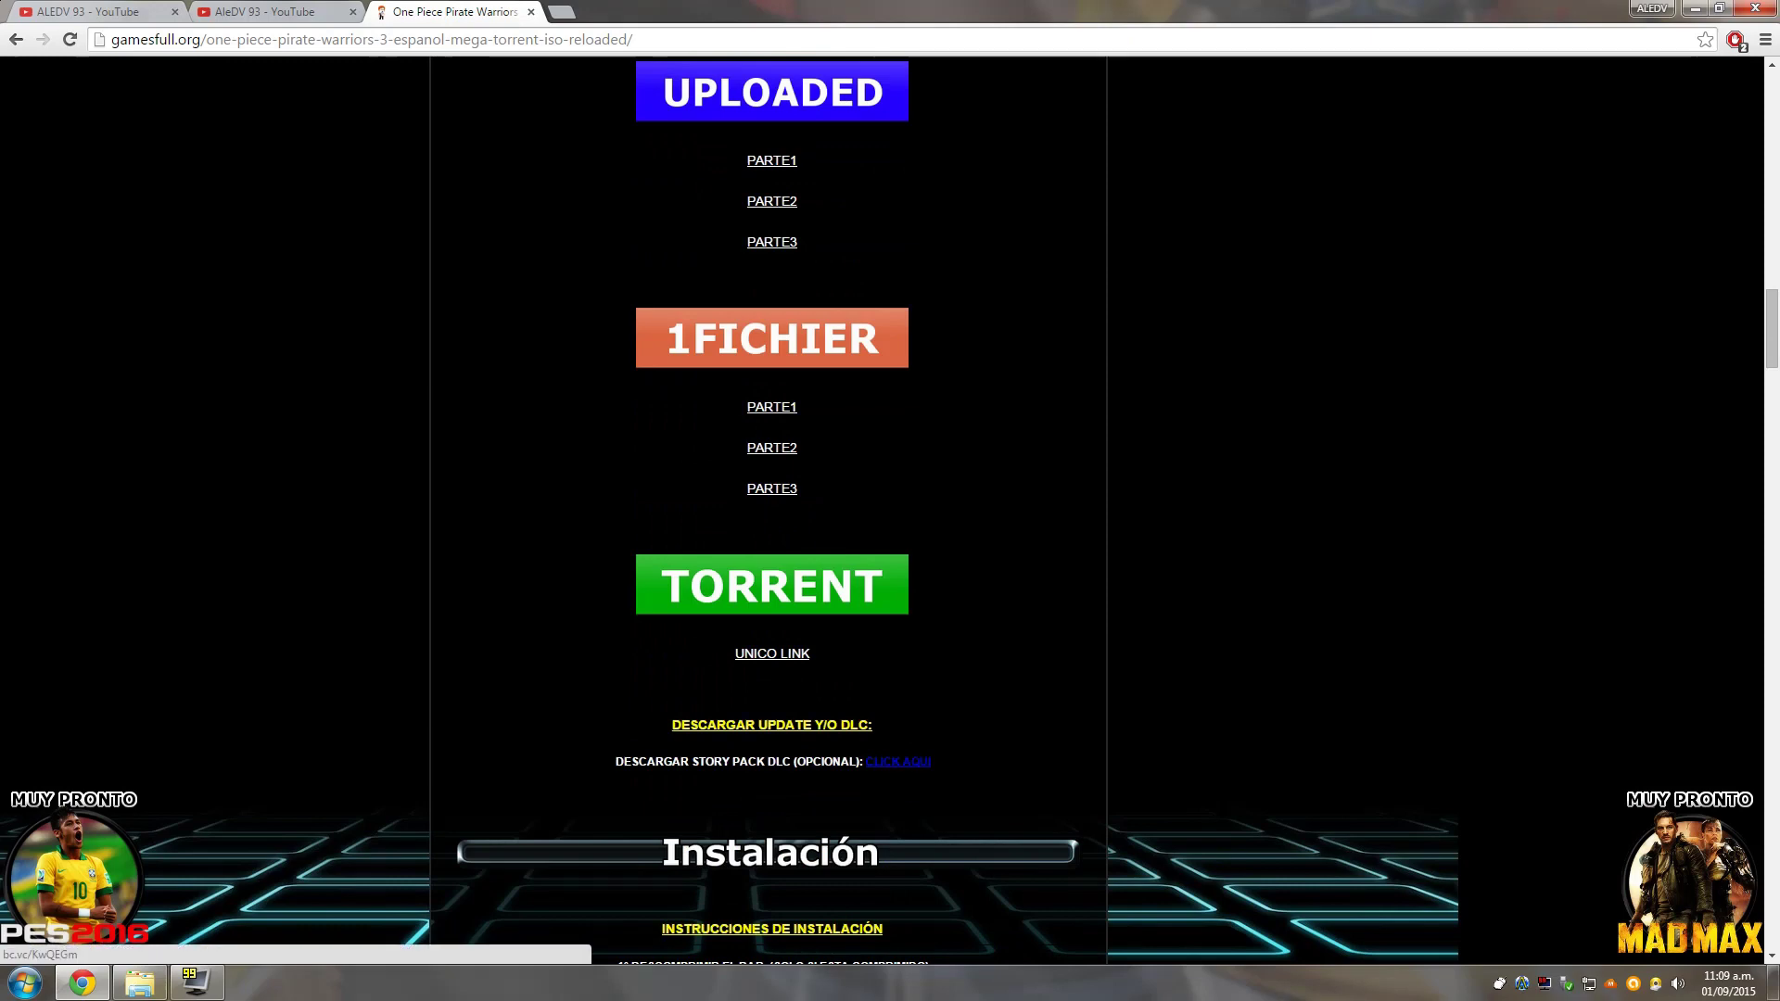
pyautogui.scroll(-4, 771, 510)
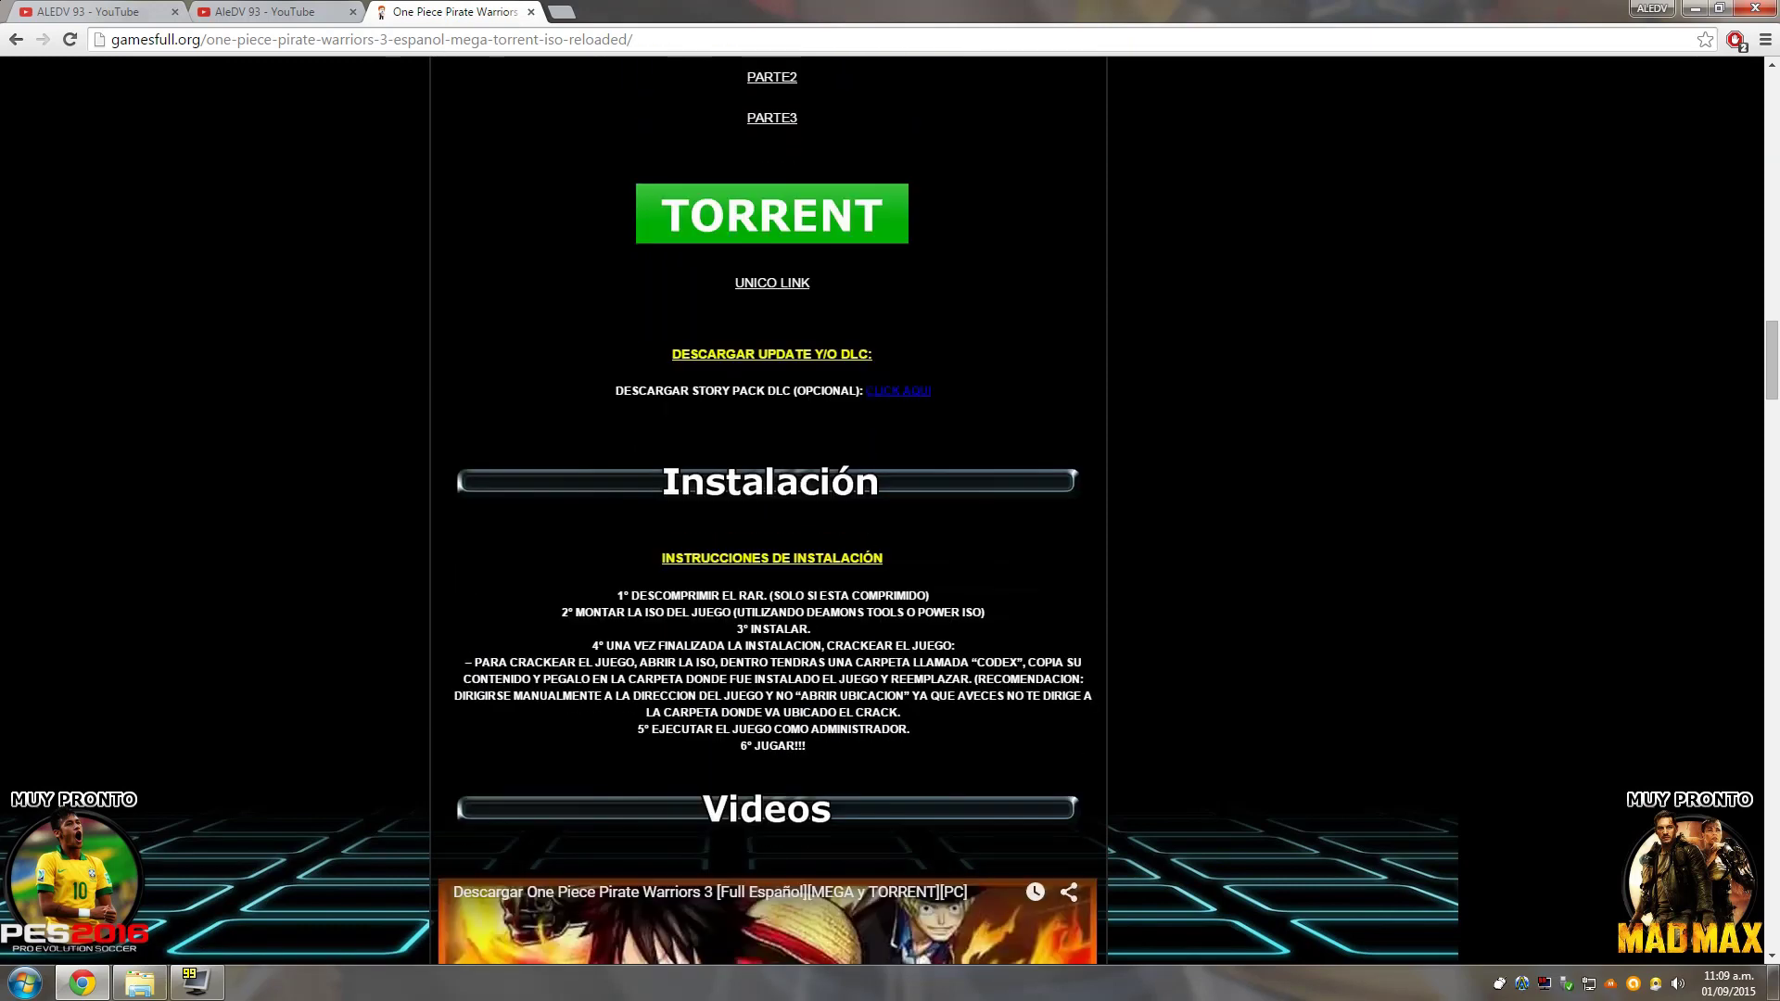
pyautogui.scroll(6, 771, 510)
# - View the two open YouTube channel pages and minimize the browser window
pyautogui.click(148, 12)
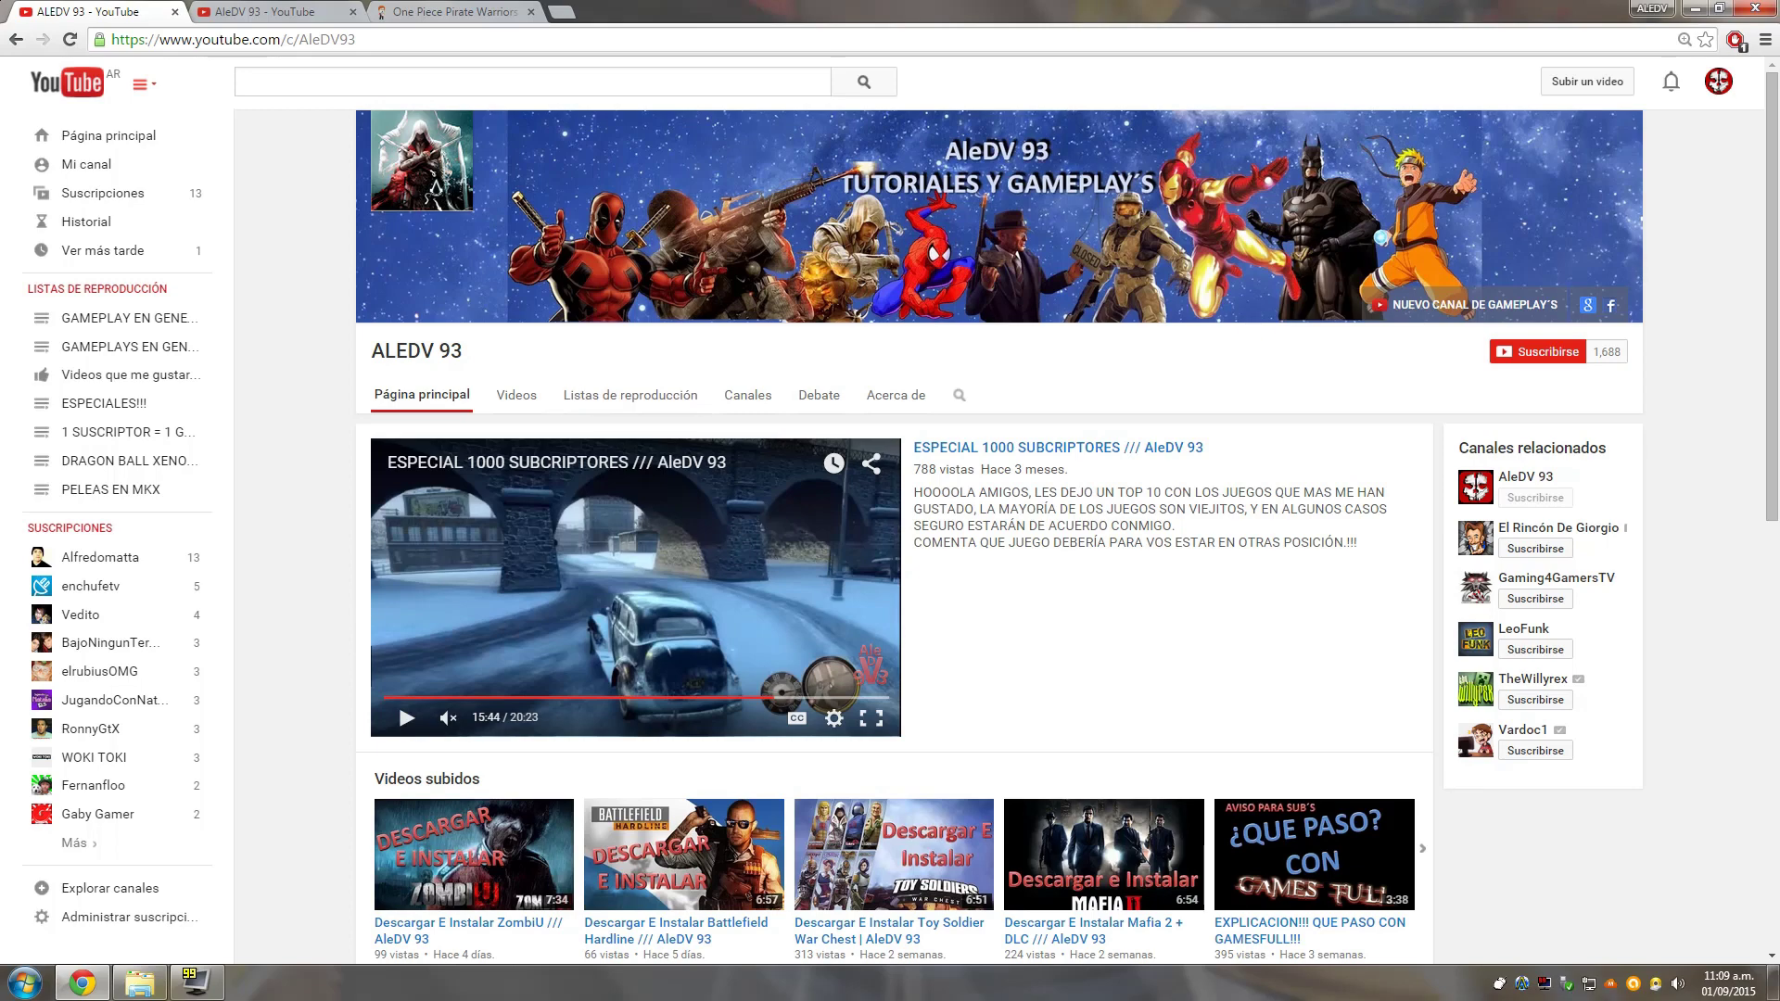
pyautogui.hotkey('ctrl', '2')
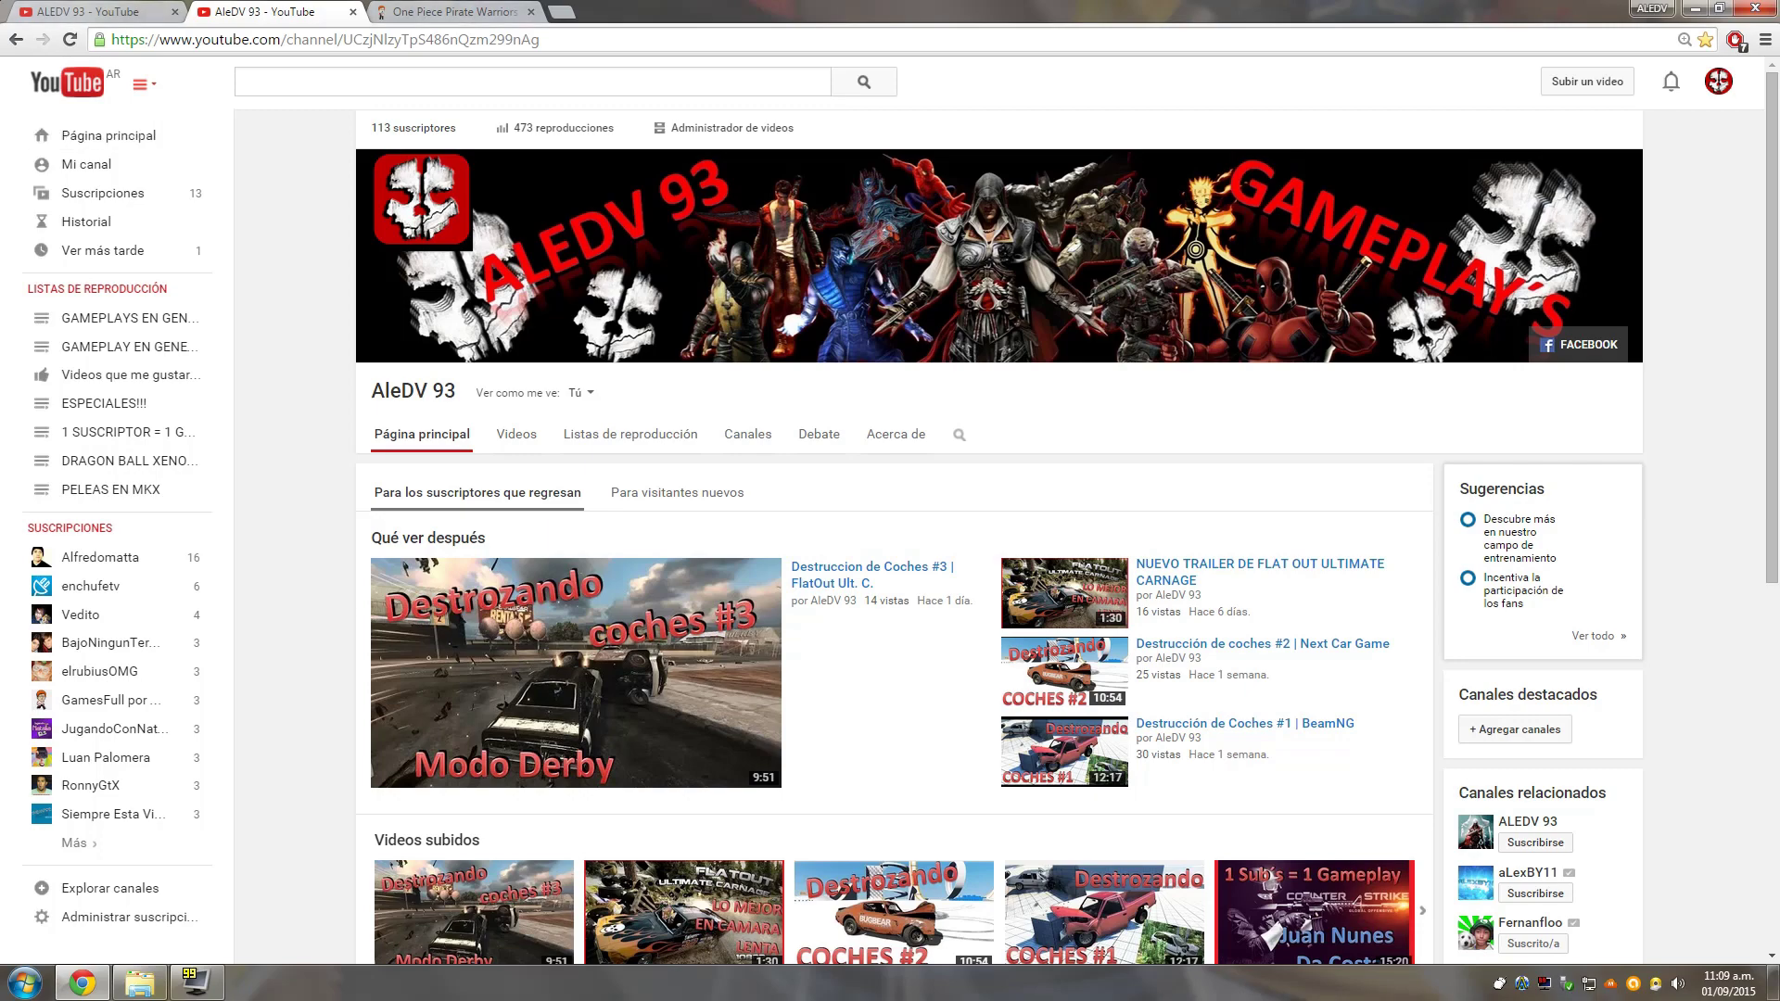
pyautogui.click(1718, 8)
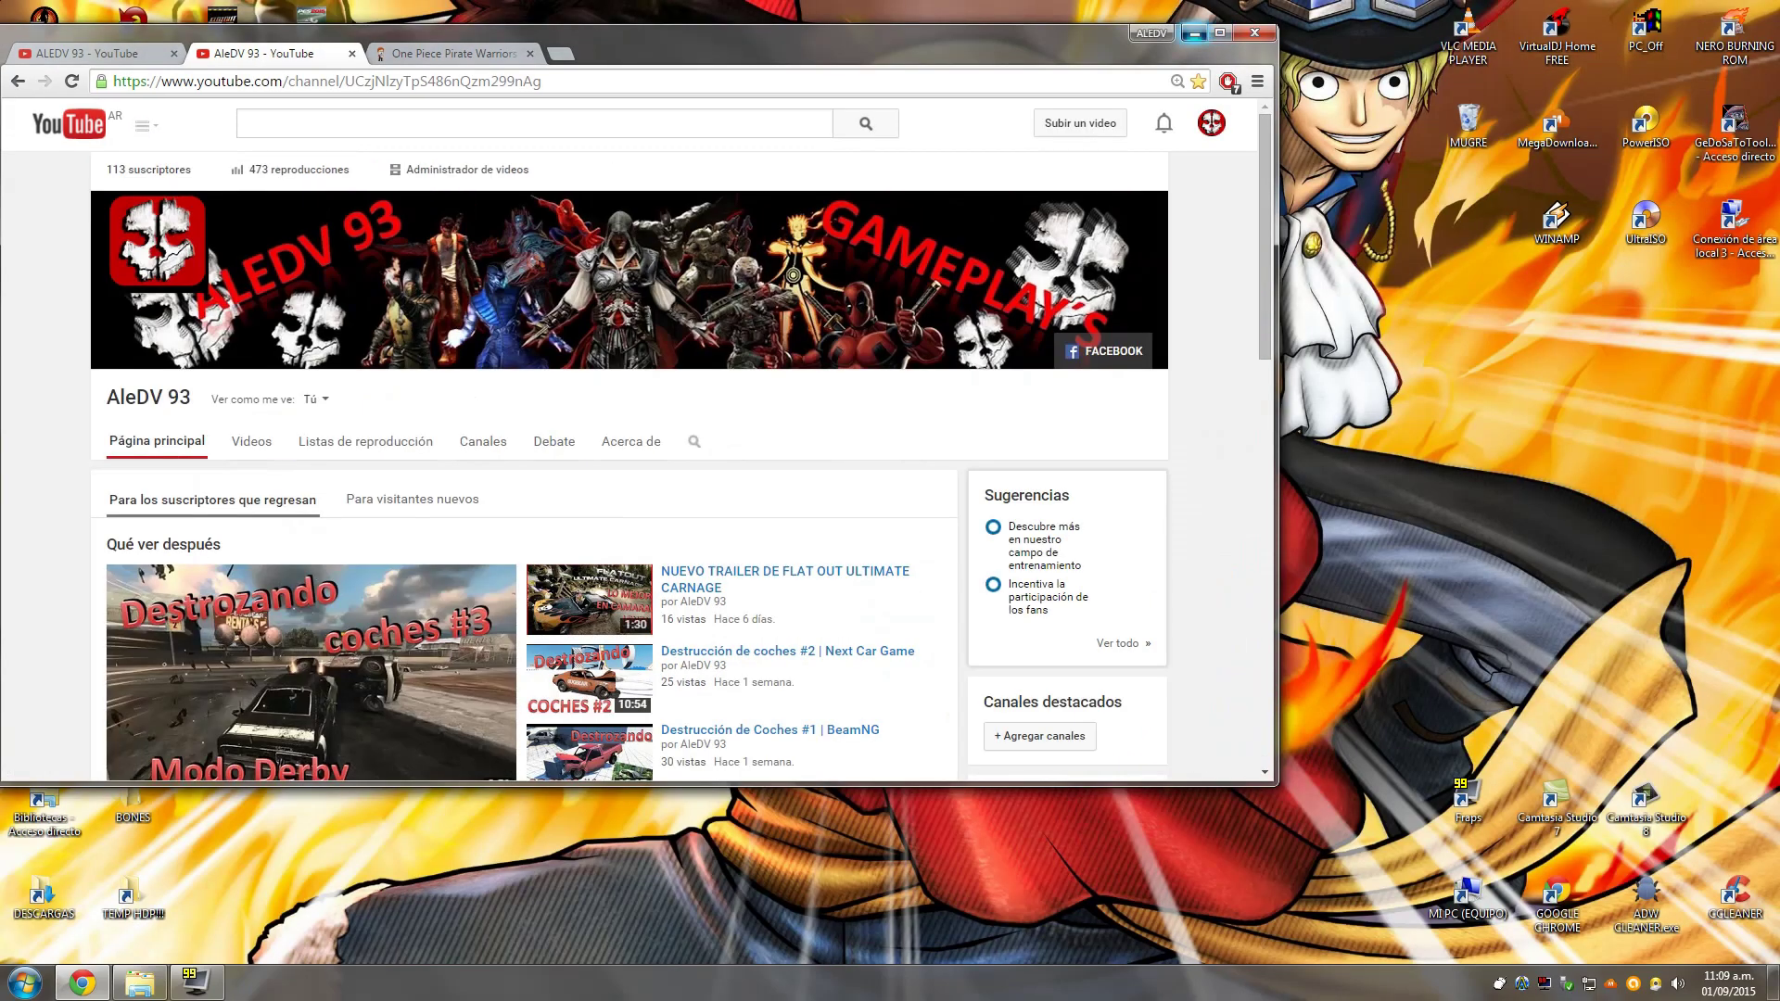
pyautogui.click(1195, 32)
pyautogui.click(139, 983)
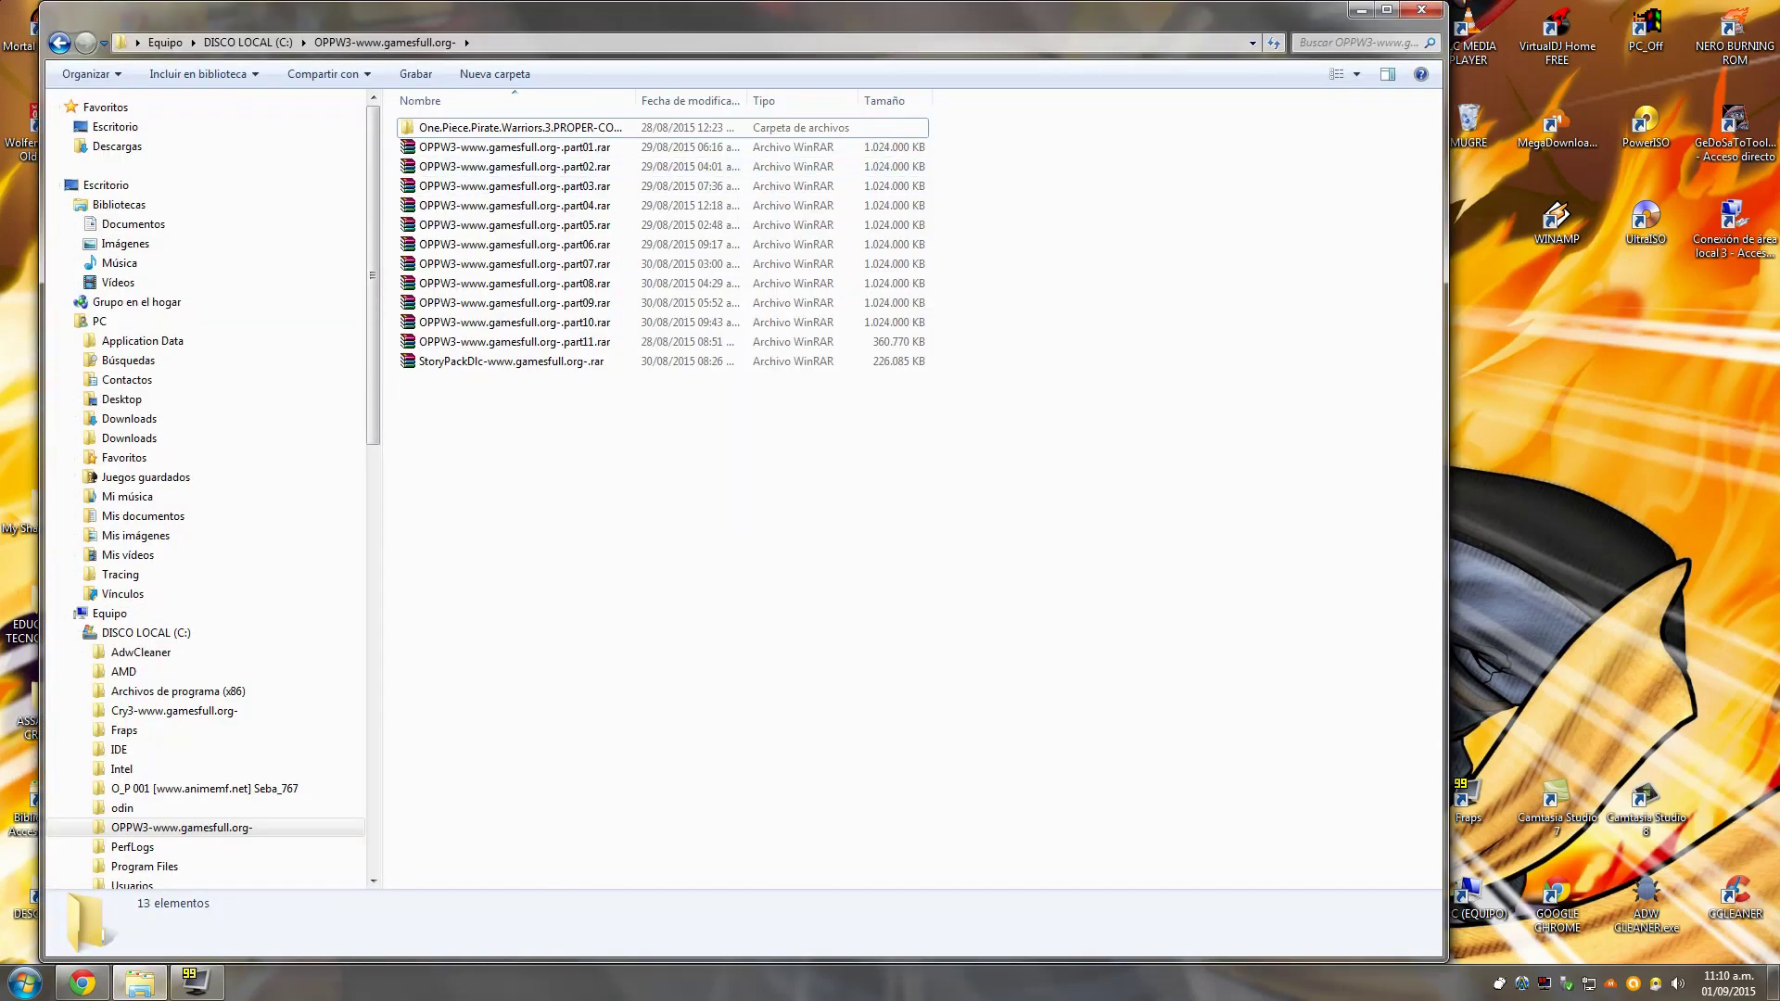
pyautogui.moveTo(946, 150); pyautogui.dragTo(639, 340)
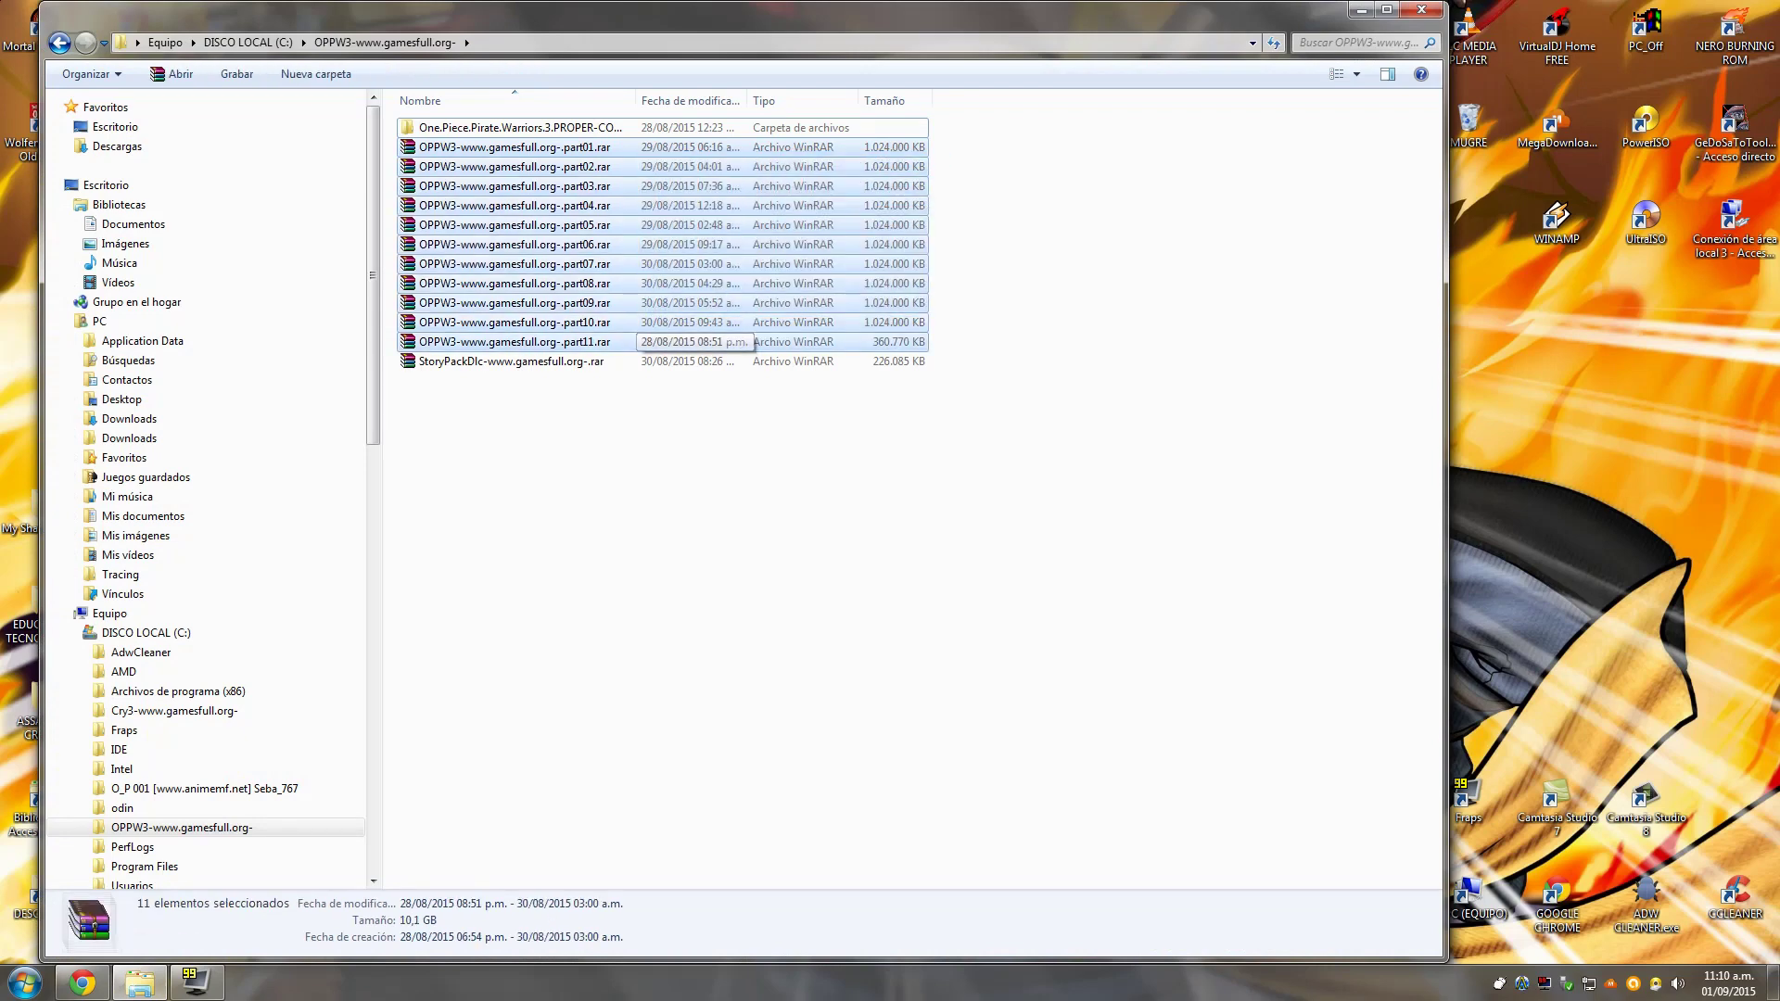
pyautogui.click(686, 389)
pyautogui.click(520, 127)
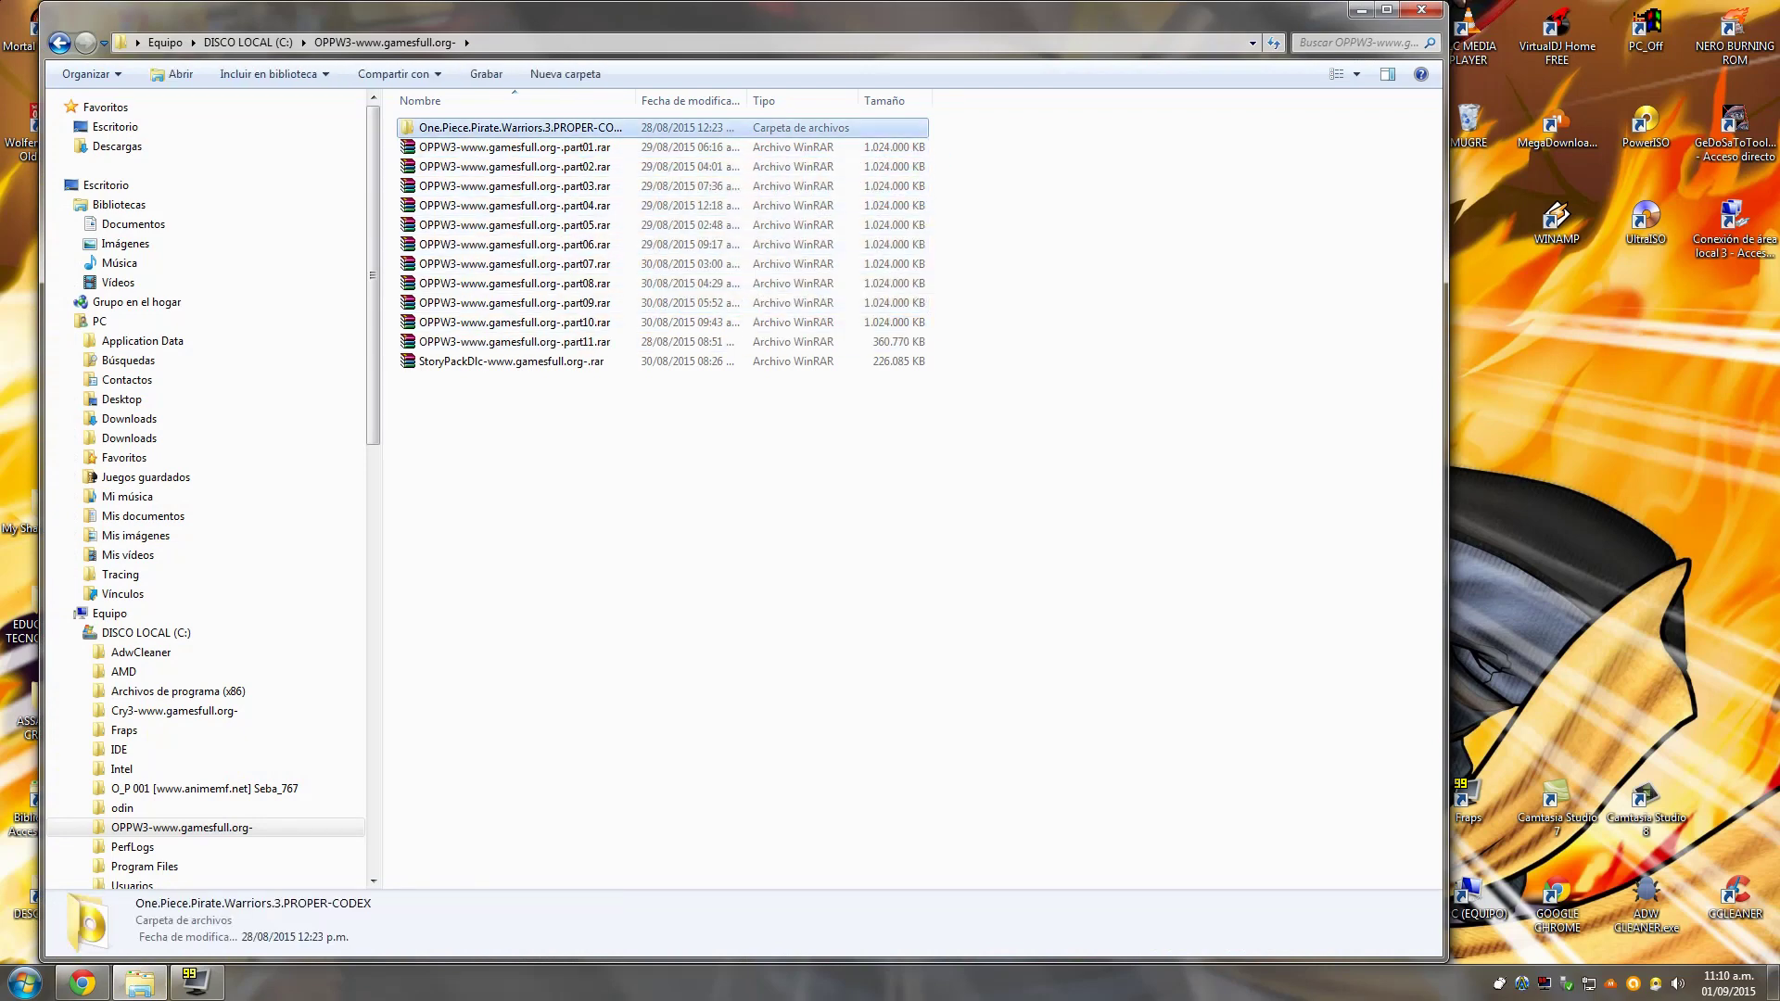
pyautogui.click(575, 147)
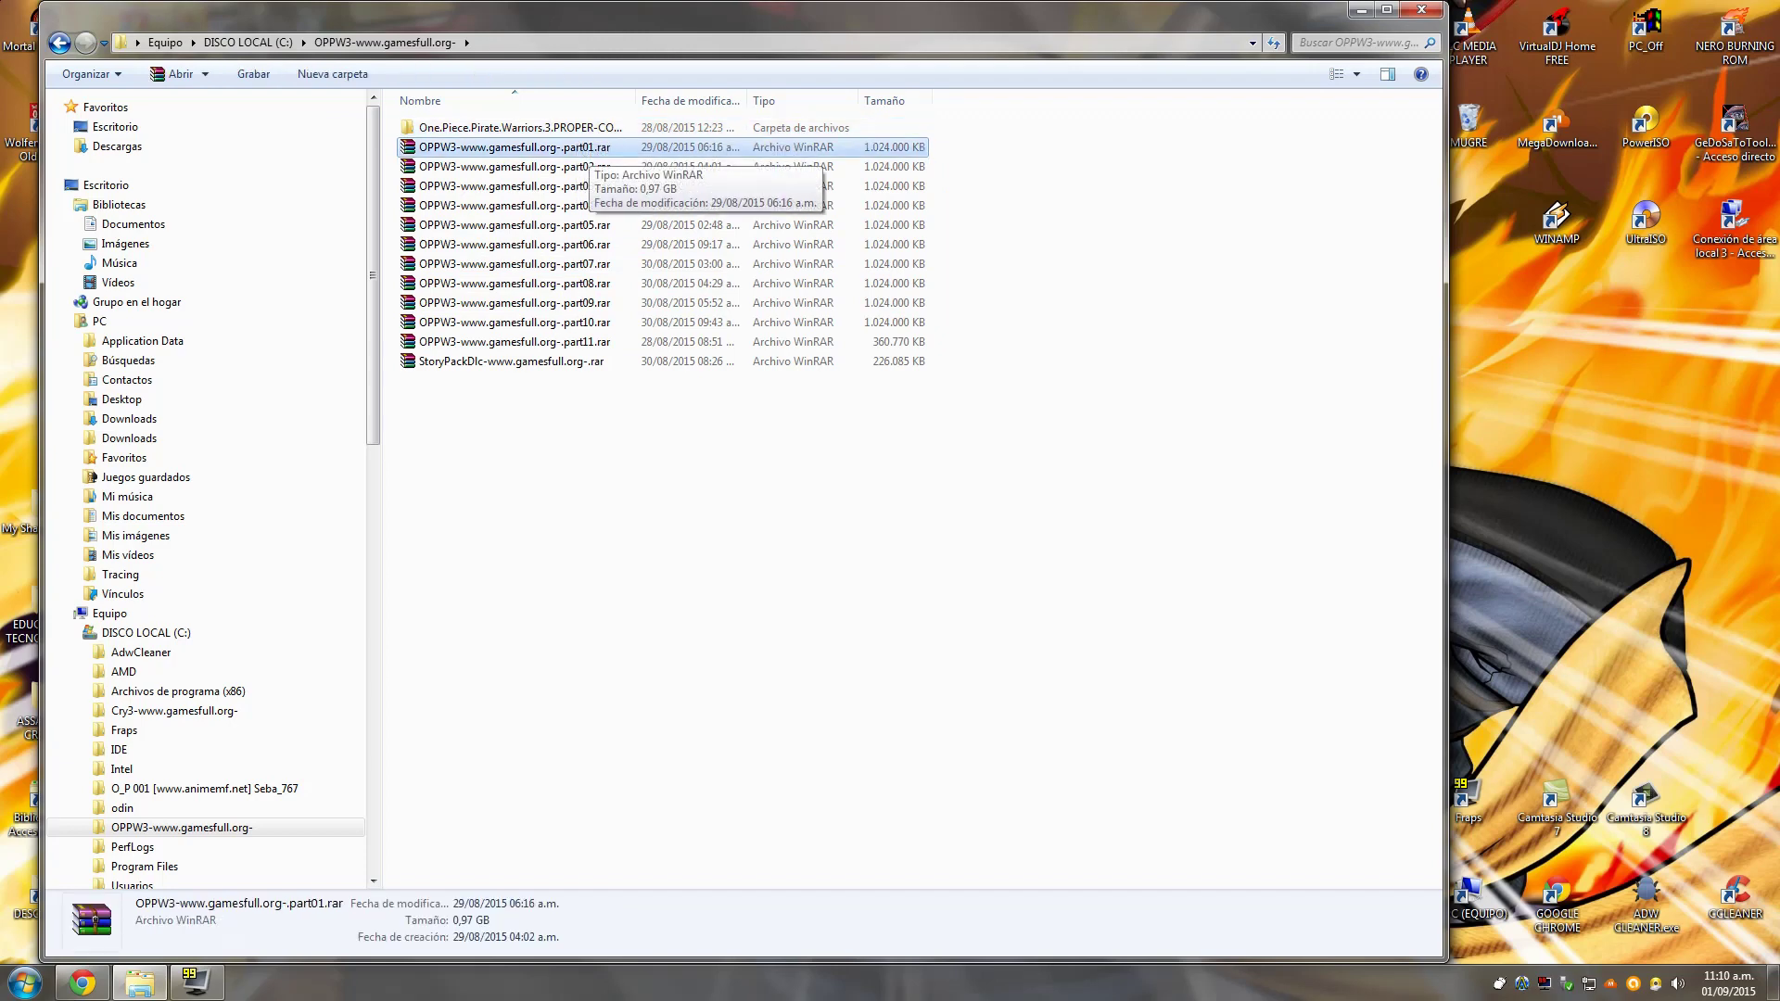
pyautogui.rightClick(596, 152)
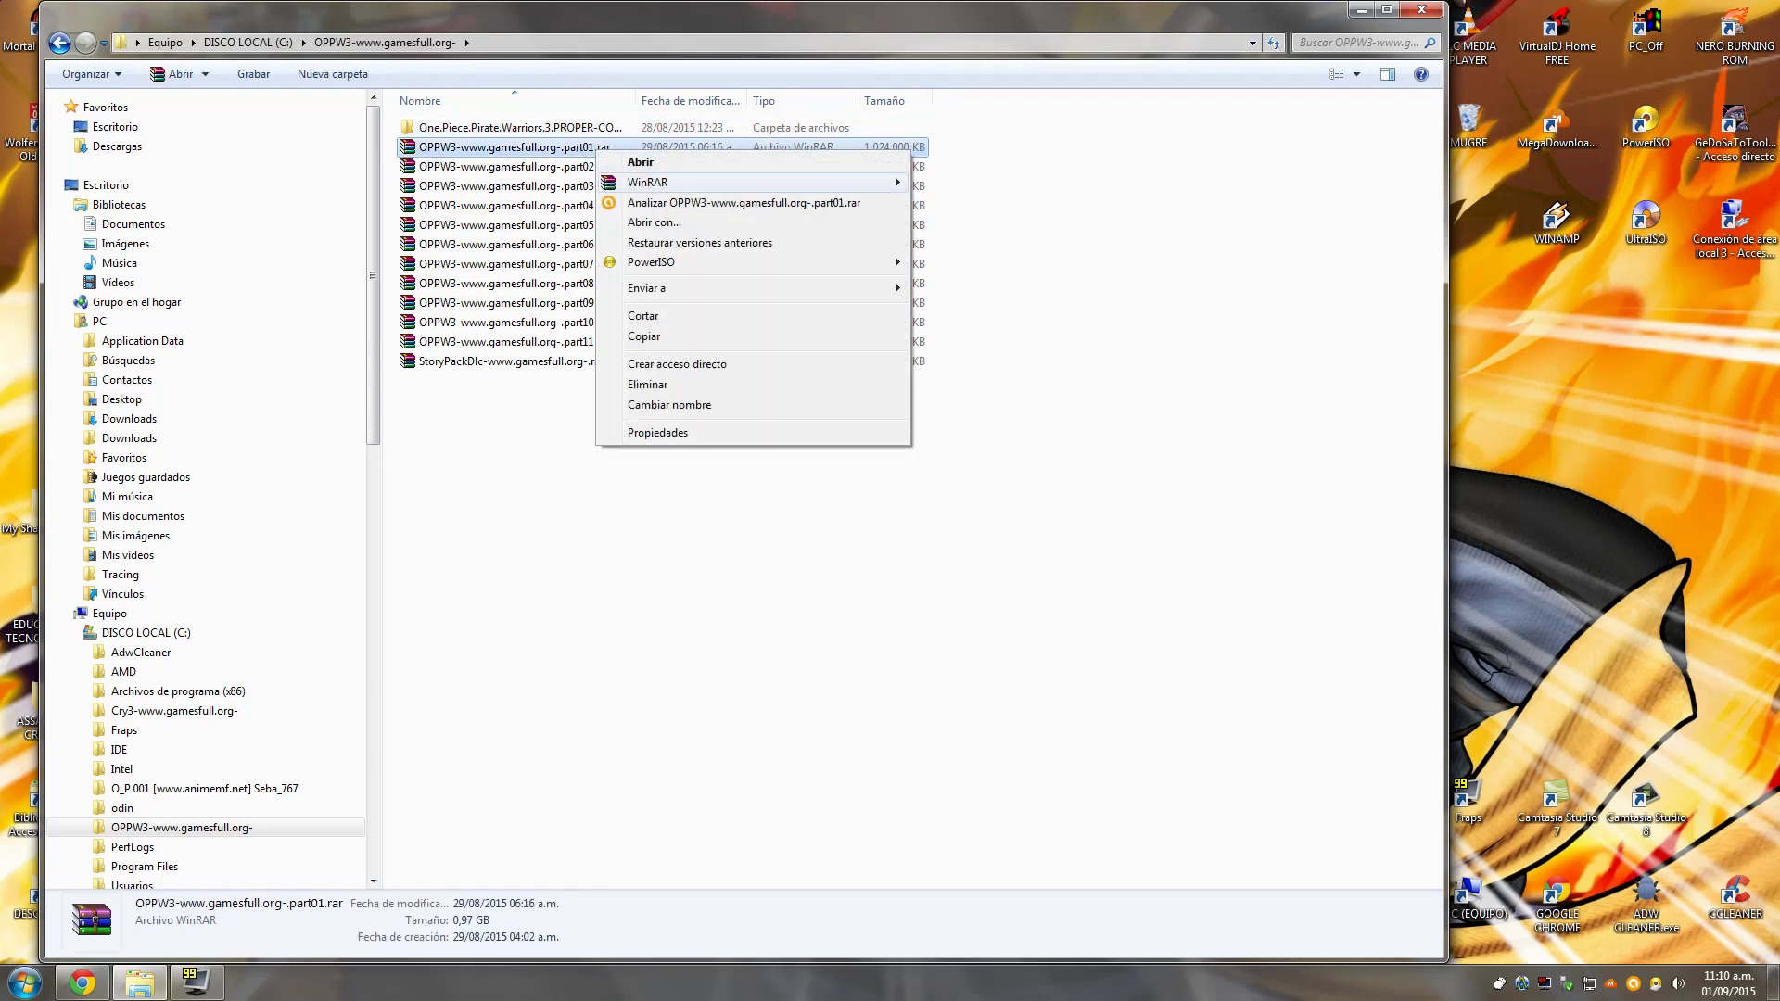
pyautogui.moveTo(668, 182)
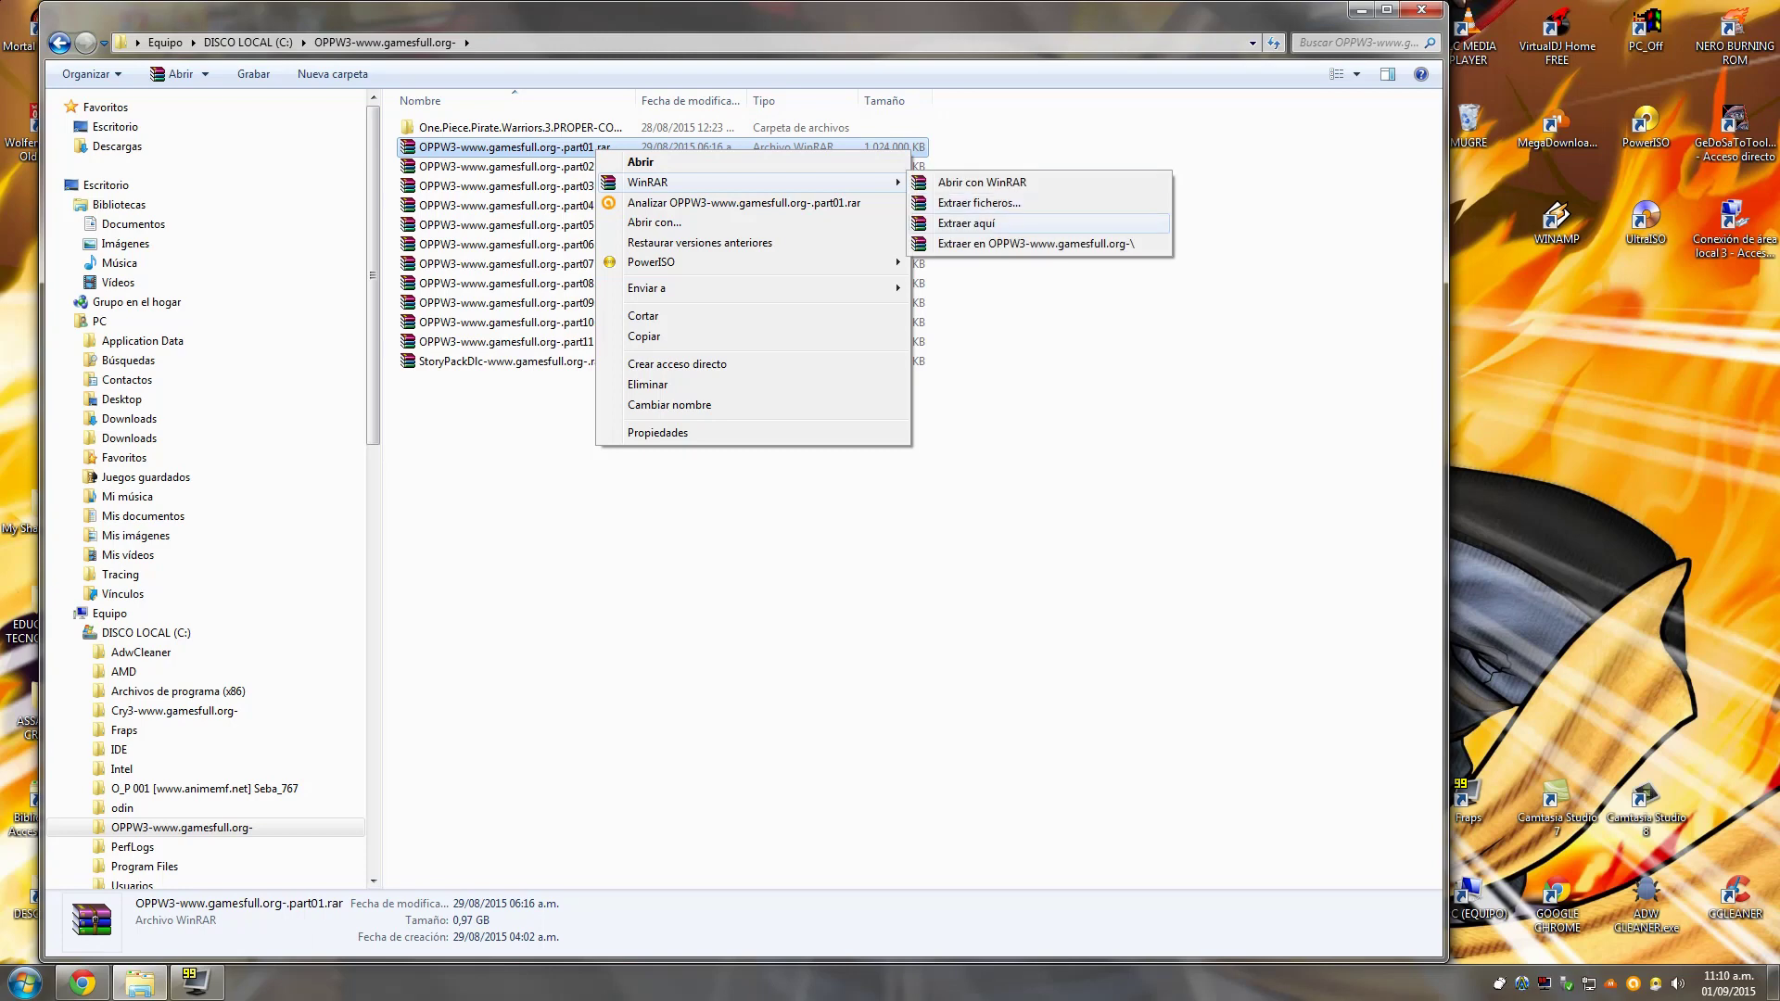
pyautogui.click(966, 222)
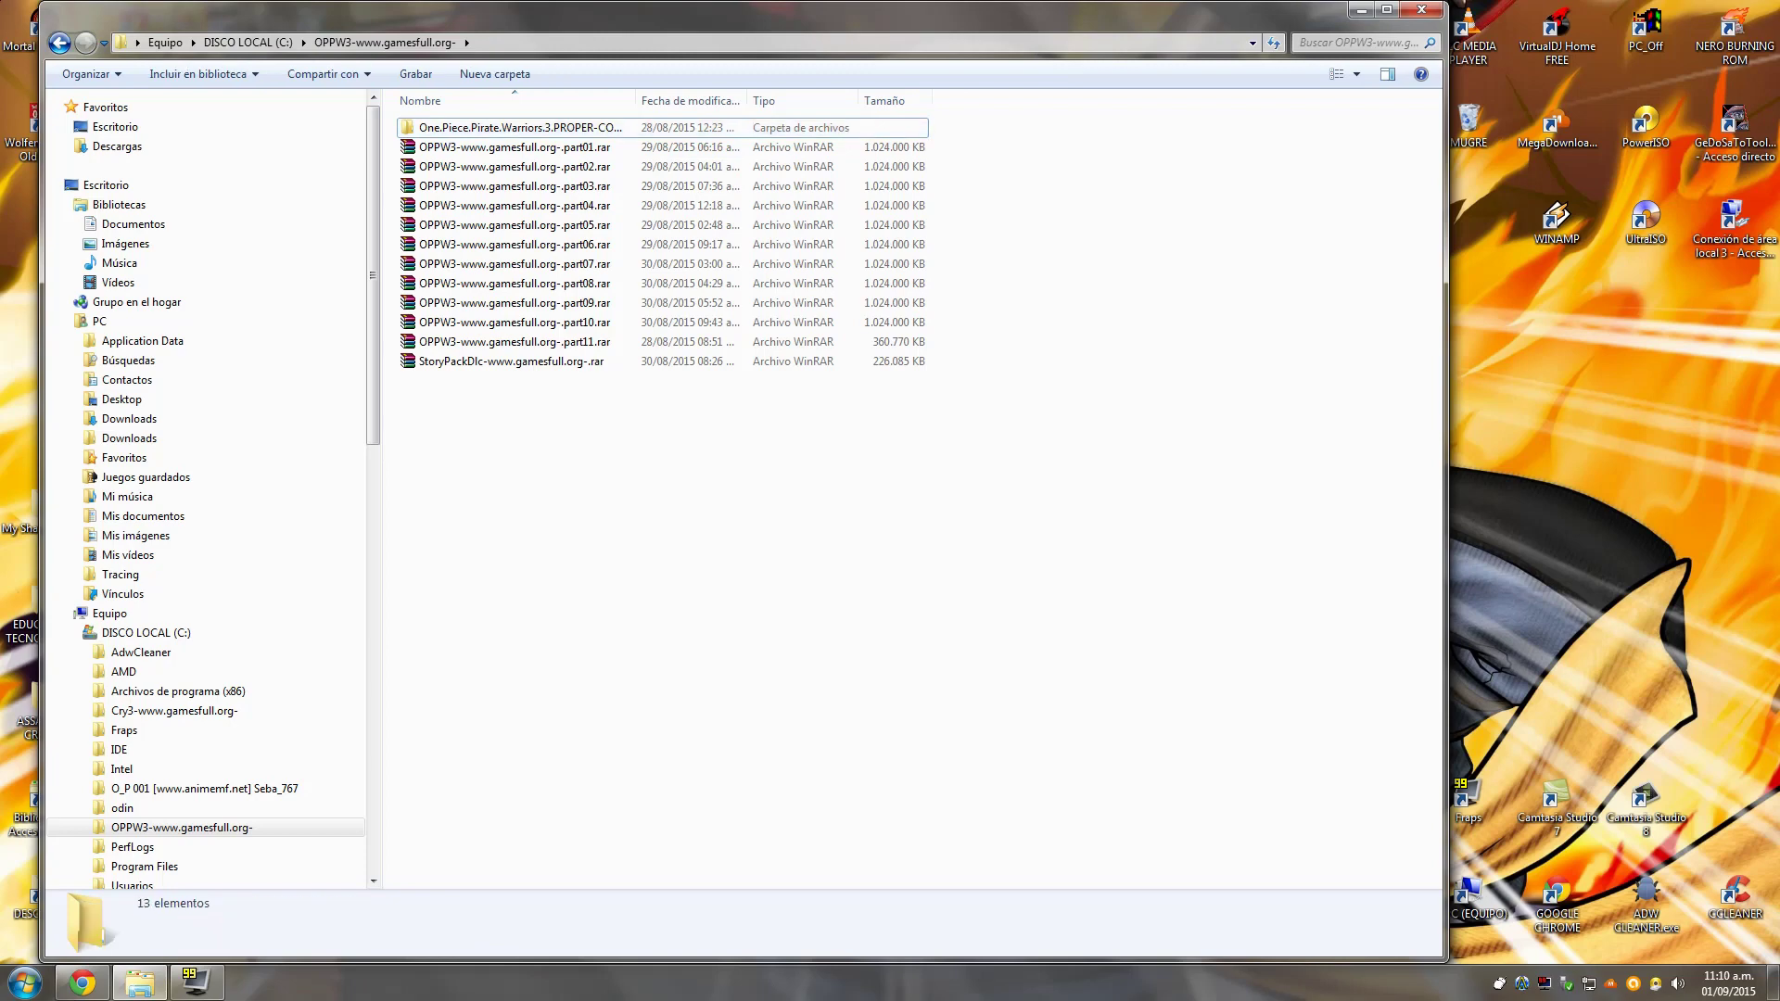
pyautogui.click(554, 362)
pyautogui.rightClick(555, 363)
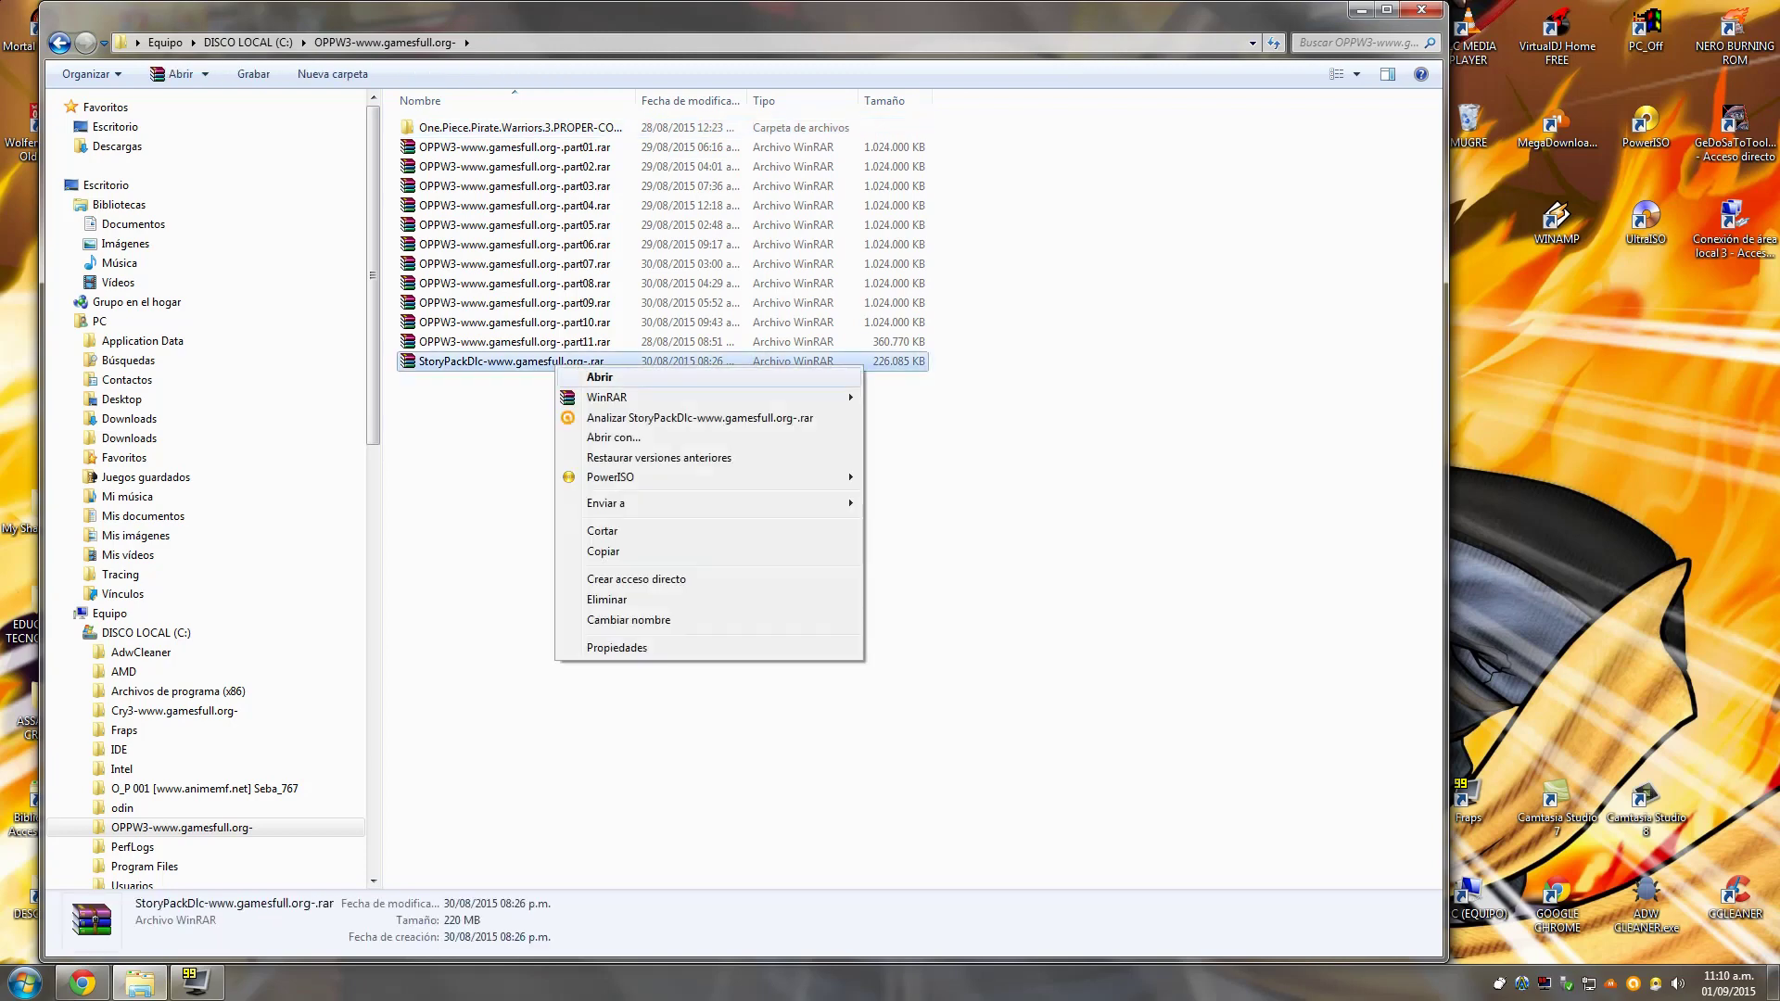
pyautogui.moveTo(612, 397)
pyautogui.click(918, 438)
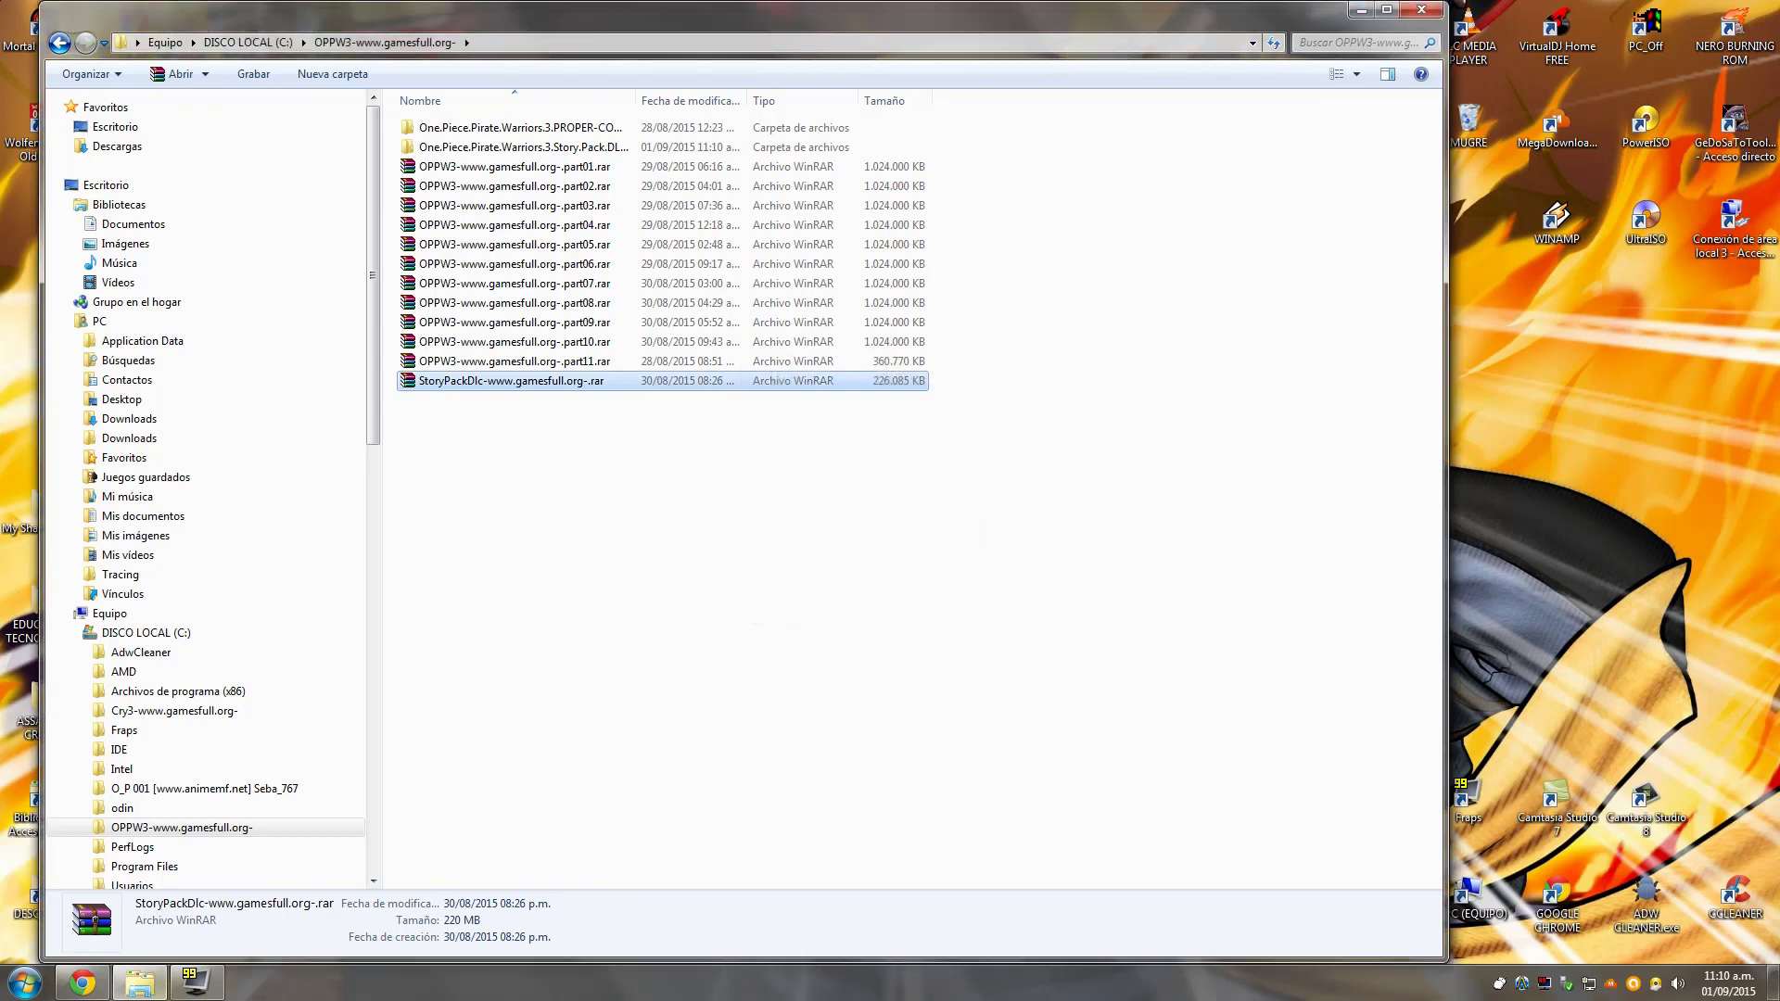
pyautogui.click(843, 435)
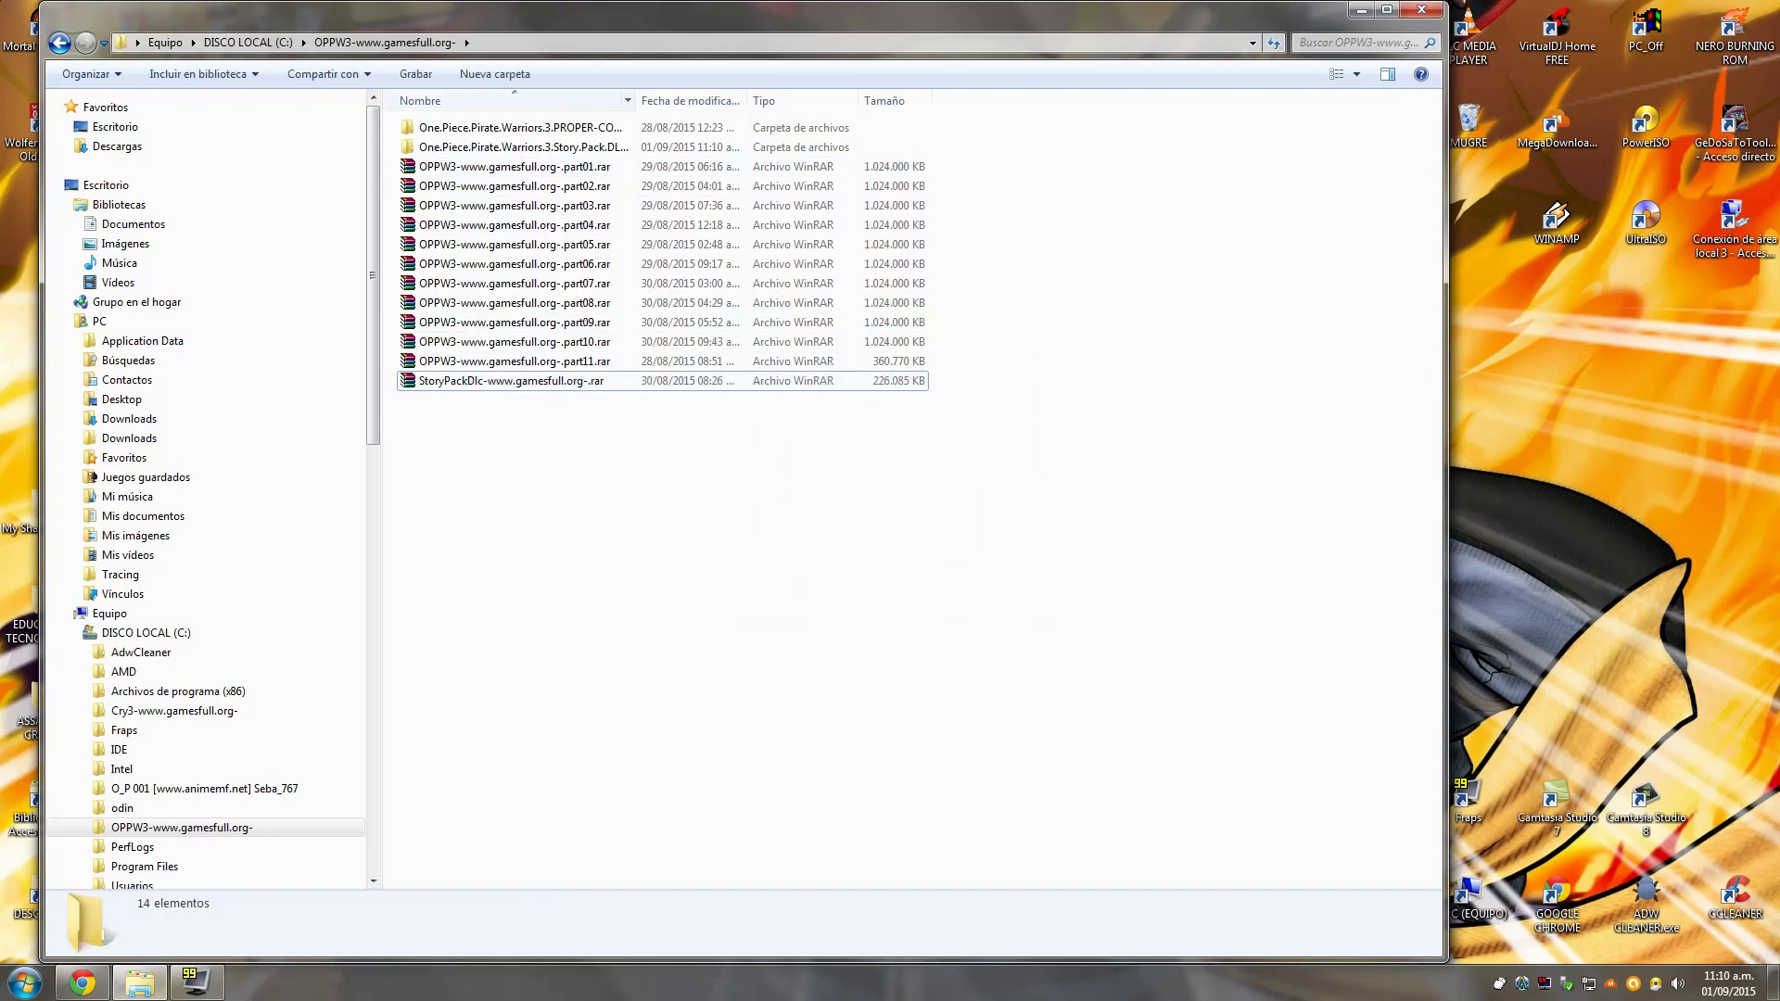
# - Widen the name column, look inside the One.Piece.Pirate.Warriors.3.Story.Pack.DLC-CODEX folder and return to the parent folder
pyautogui.moveTo(636, 100); pyautogui.dragTo(830, 100)
pyautogui.click(543, 147)
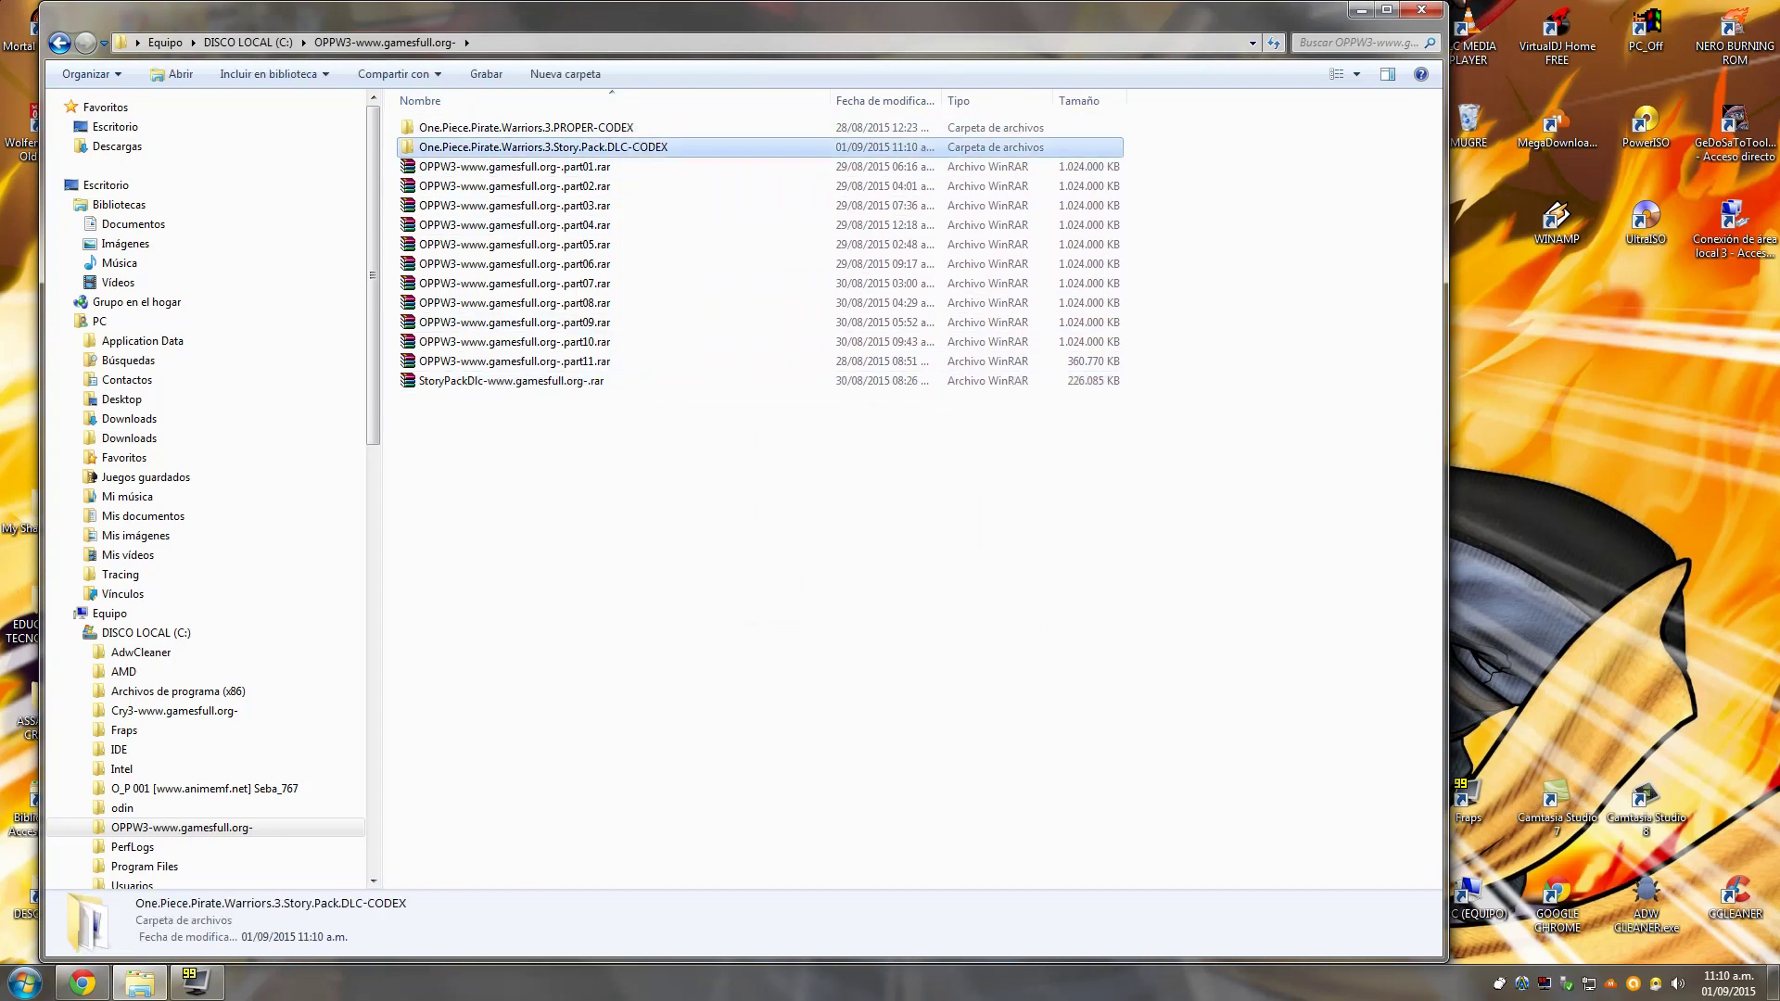
pyautogui.press('Return')
pyautogui.press('BackSpace')
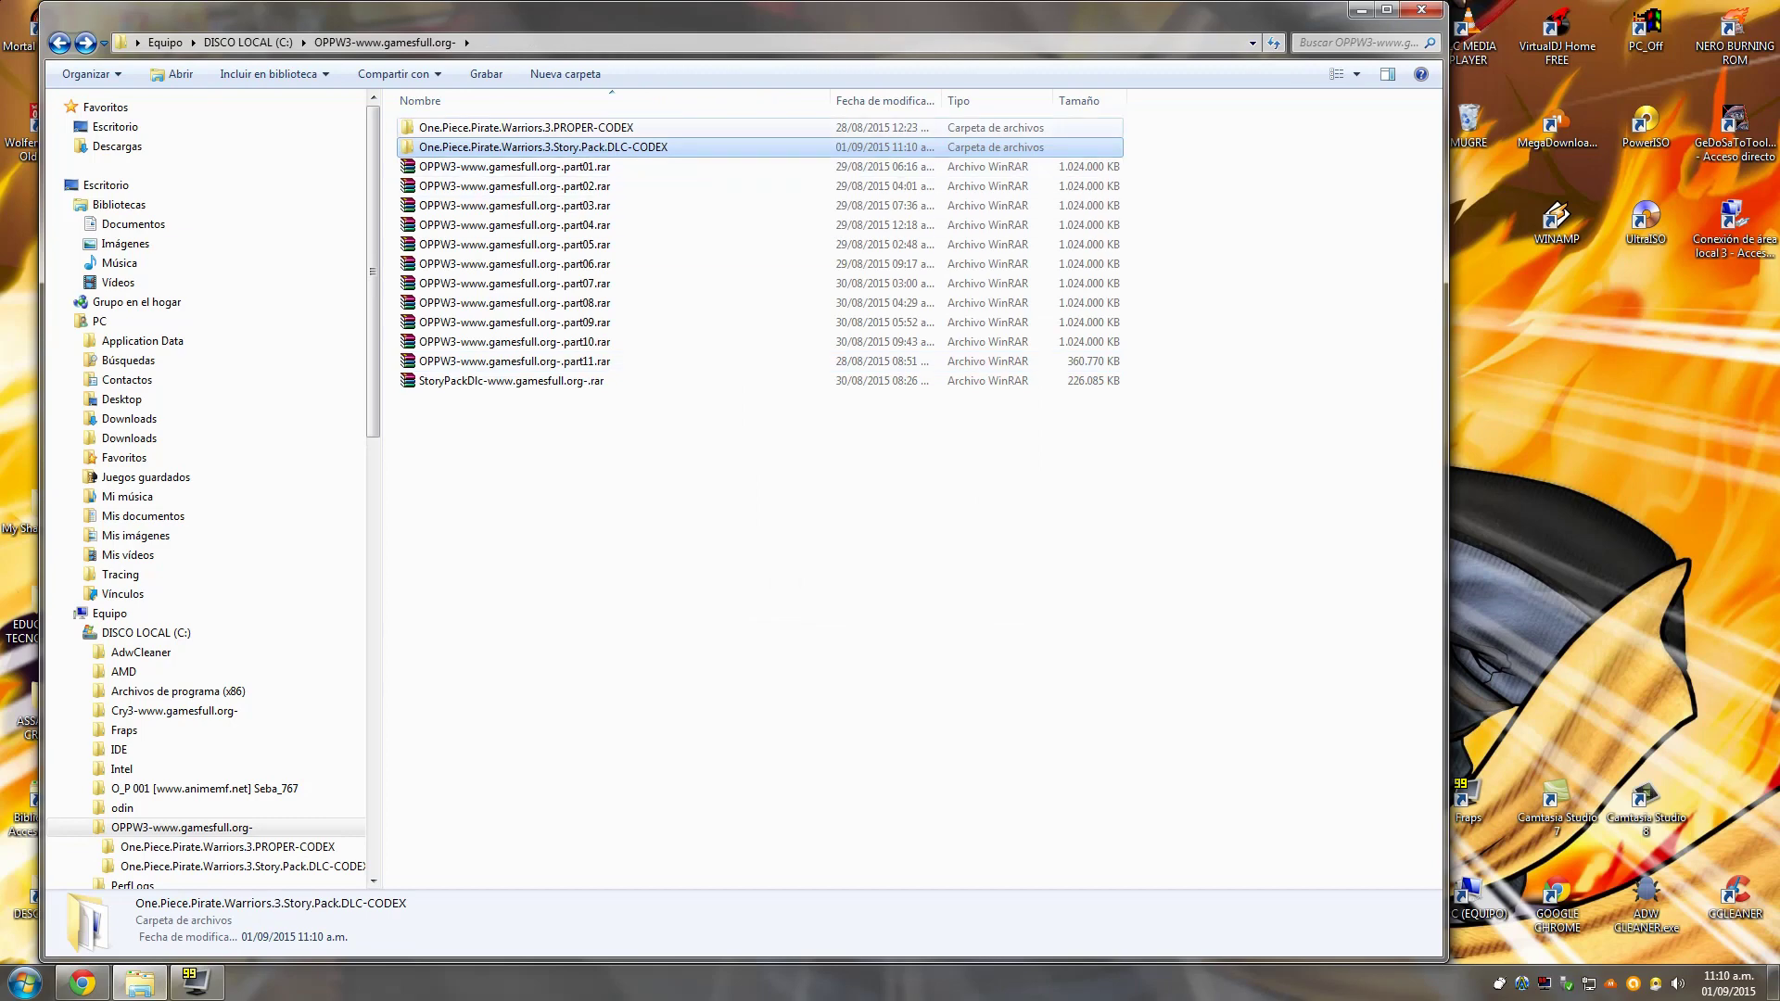
# - Open the One.Piece.Pirate.Warriors.3.PROPER-CODEX folder and mount codex-one.piece.pirate.warriors.3.iso to drive H: with PowerISO
pyautogui.click(526, 127)
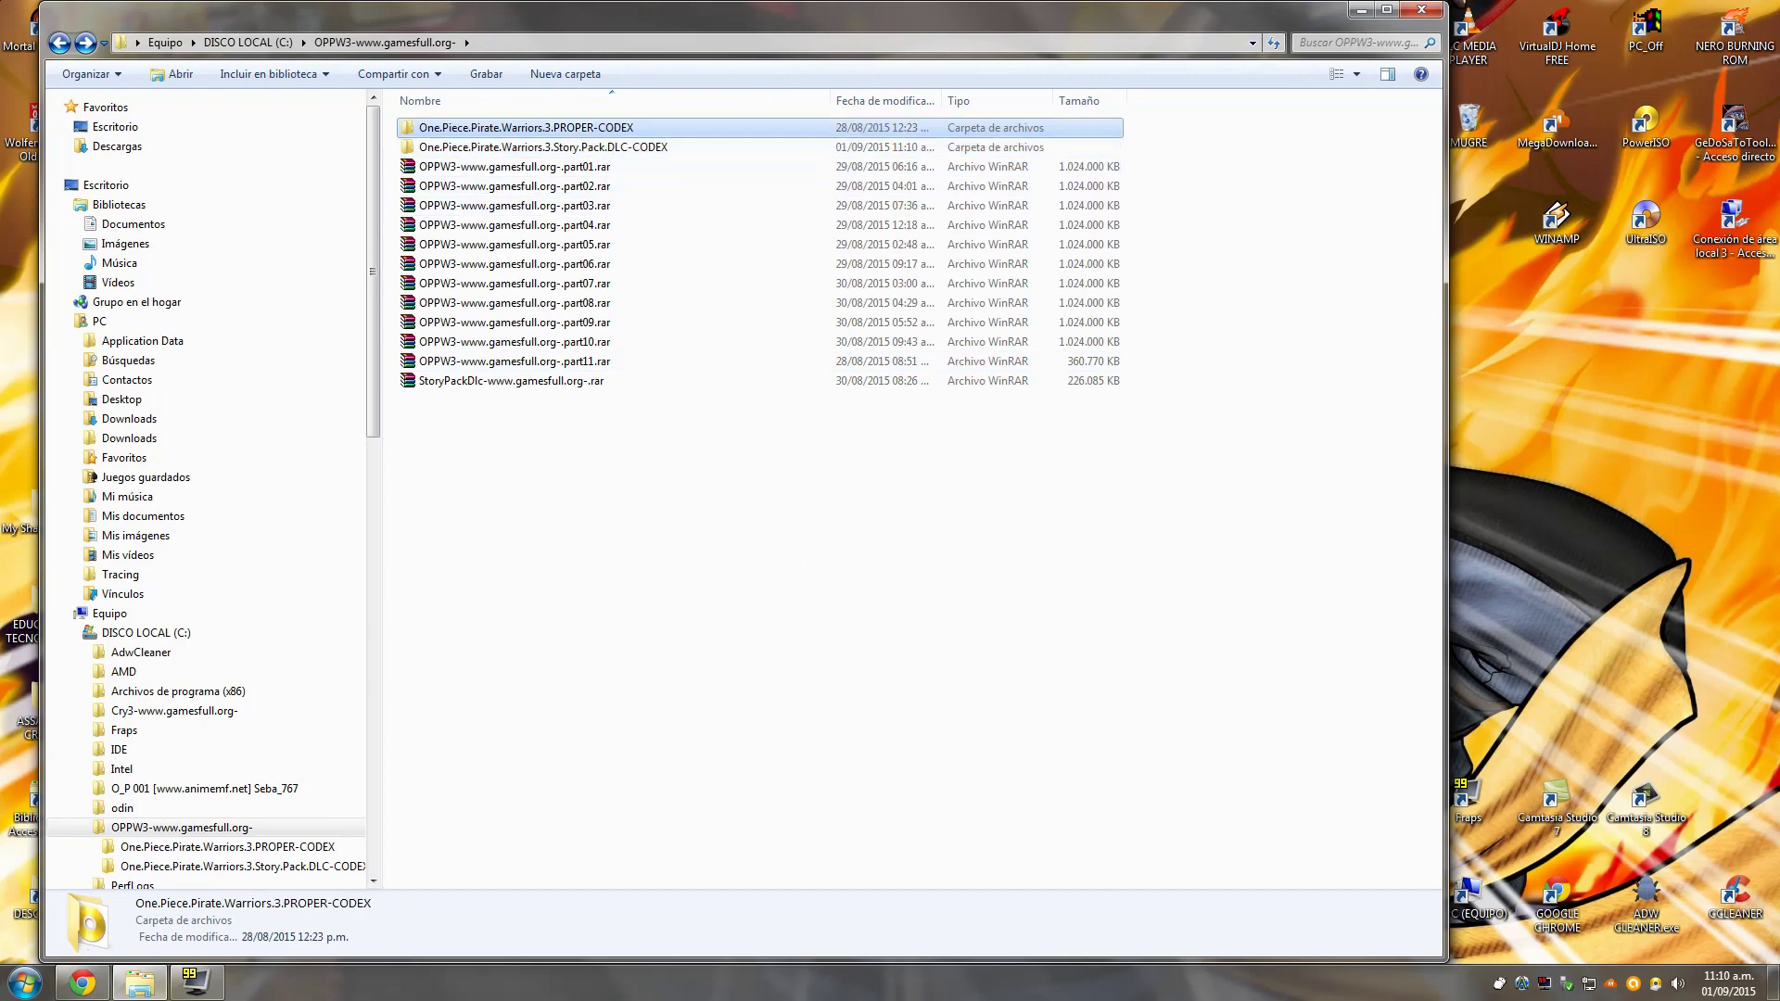
pyautogui.press('Return')
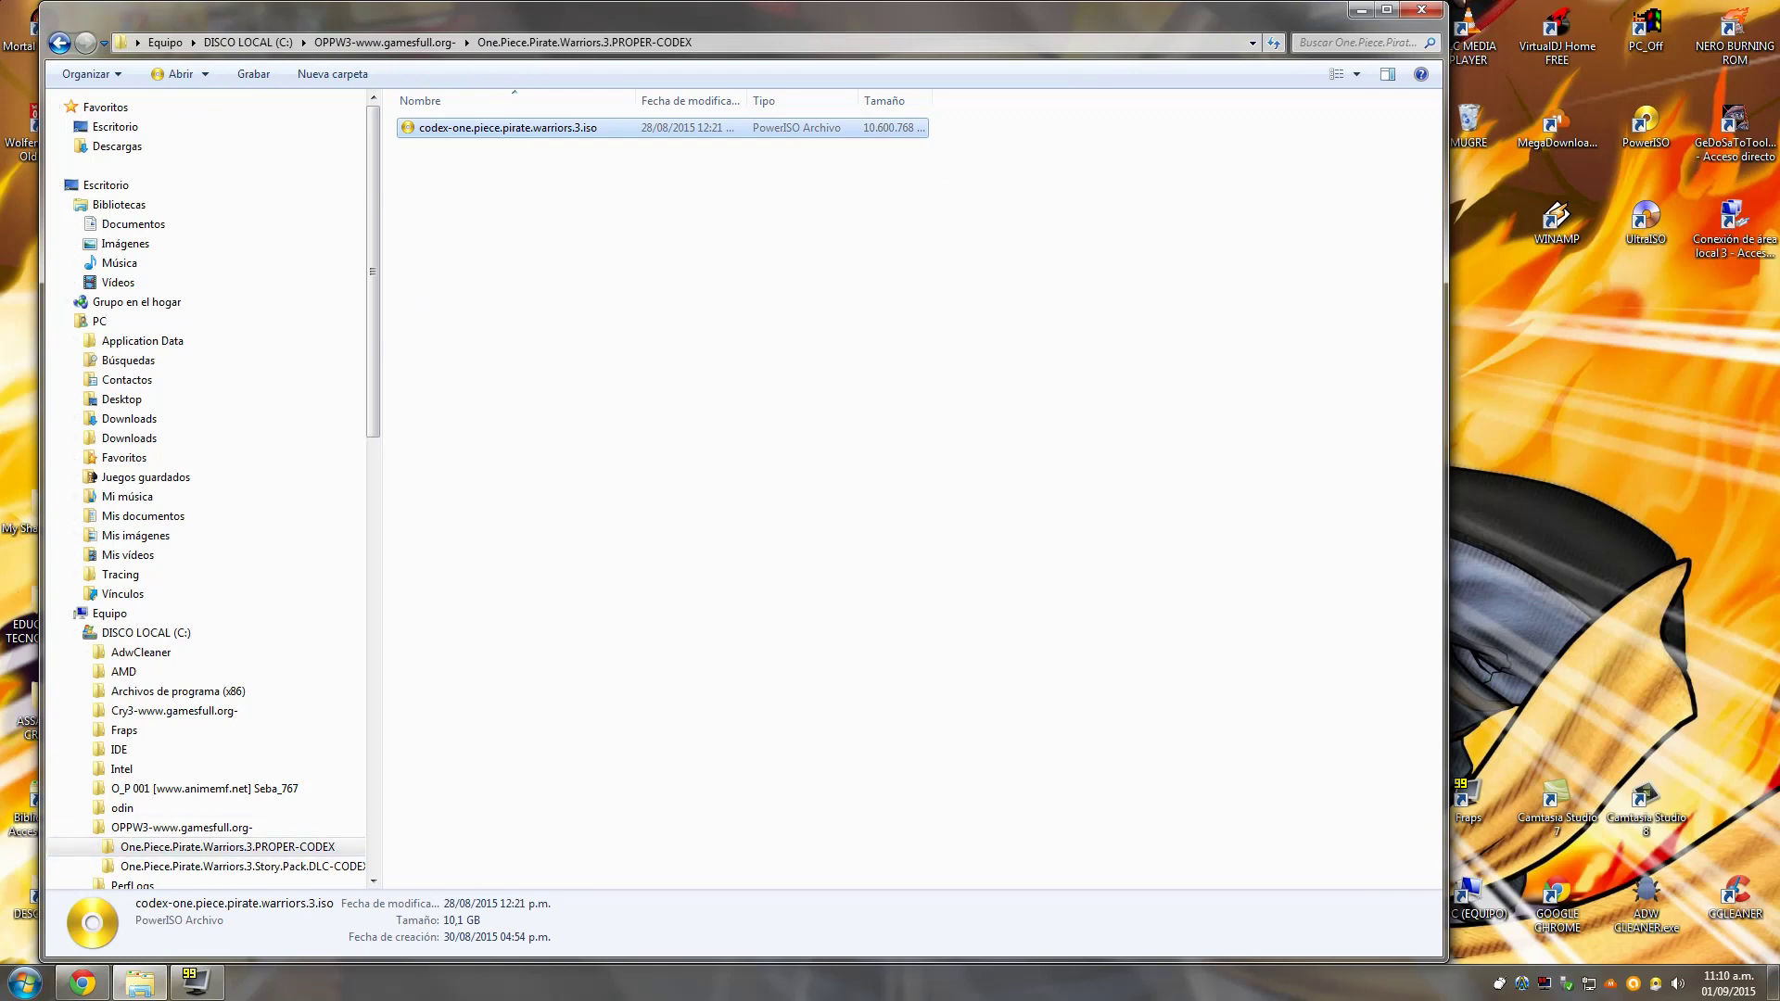
pyautogui.rightClick(521, 131)
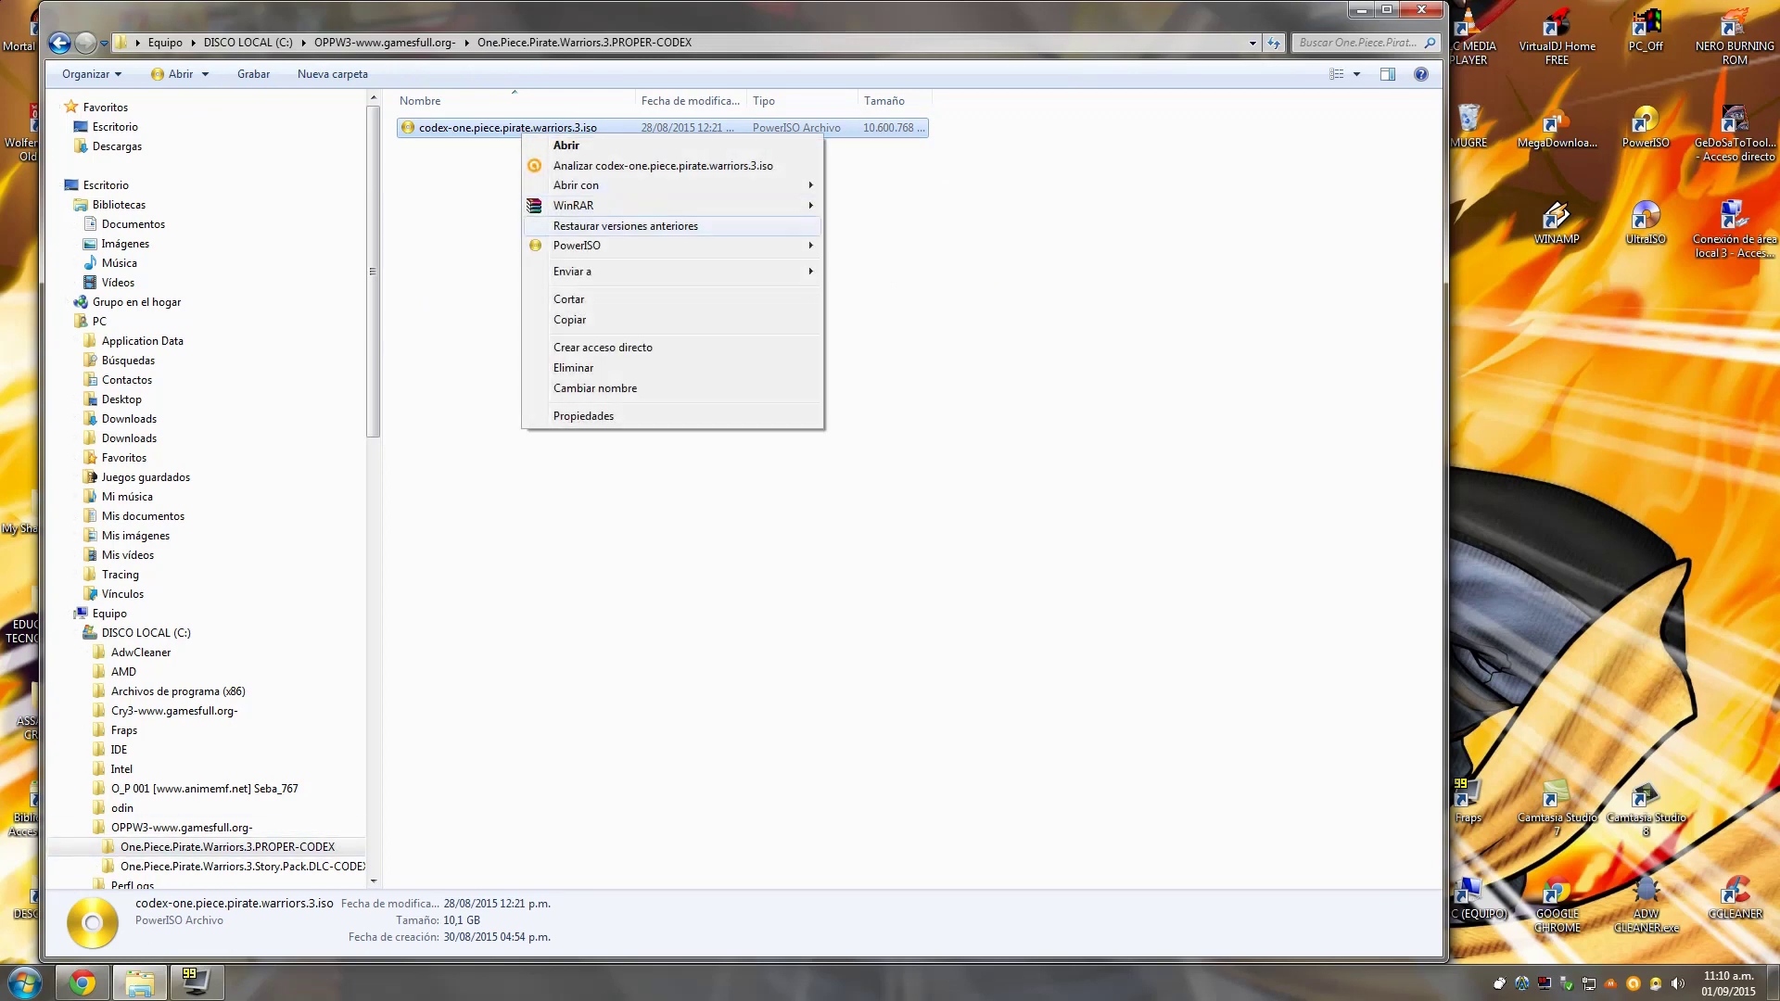
pyautogui.moveTo(602, 246)
pyautogui.moveTo(1475, 314)
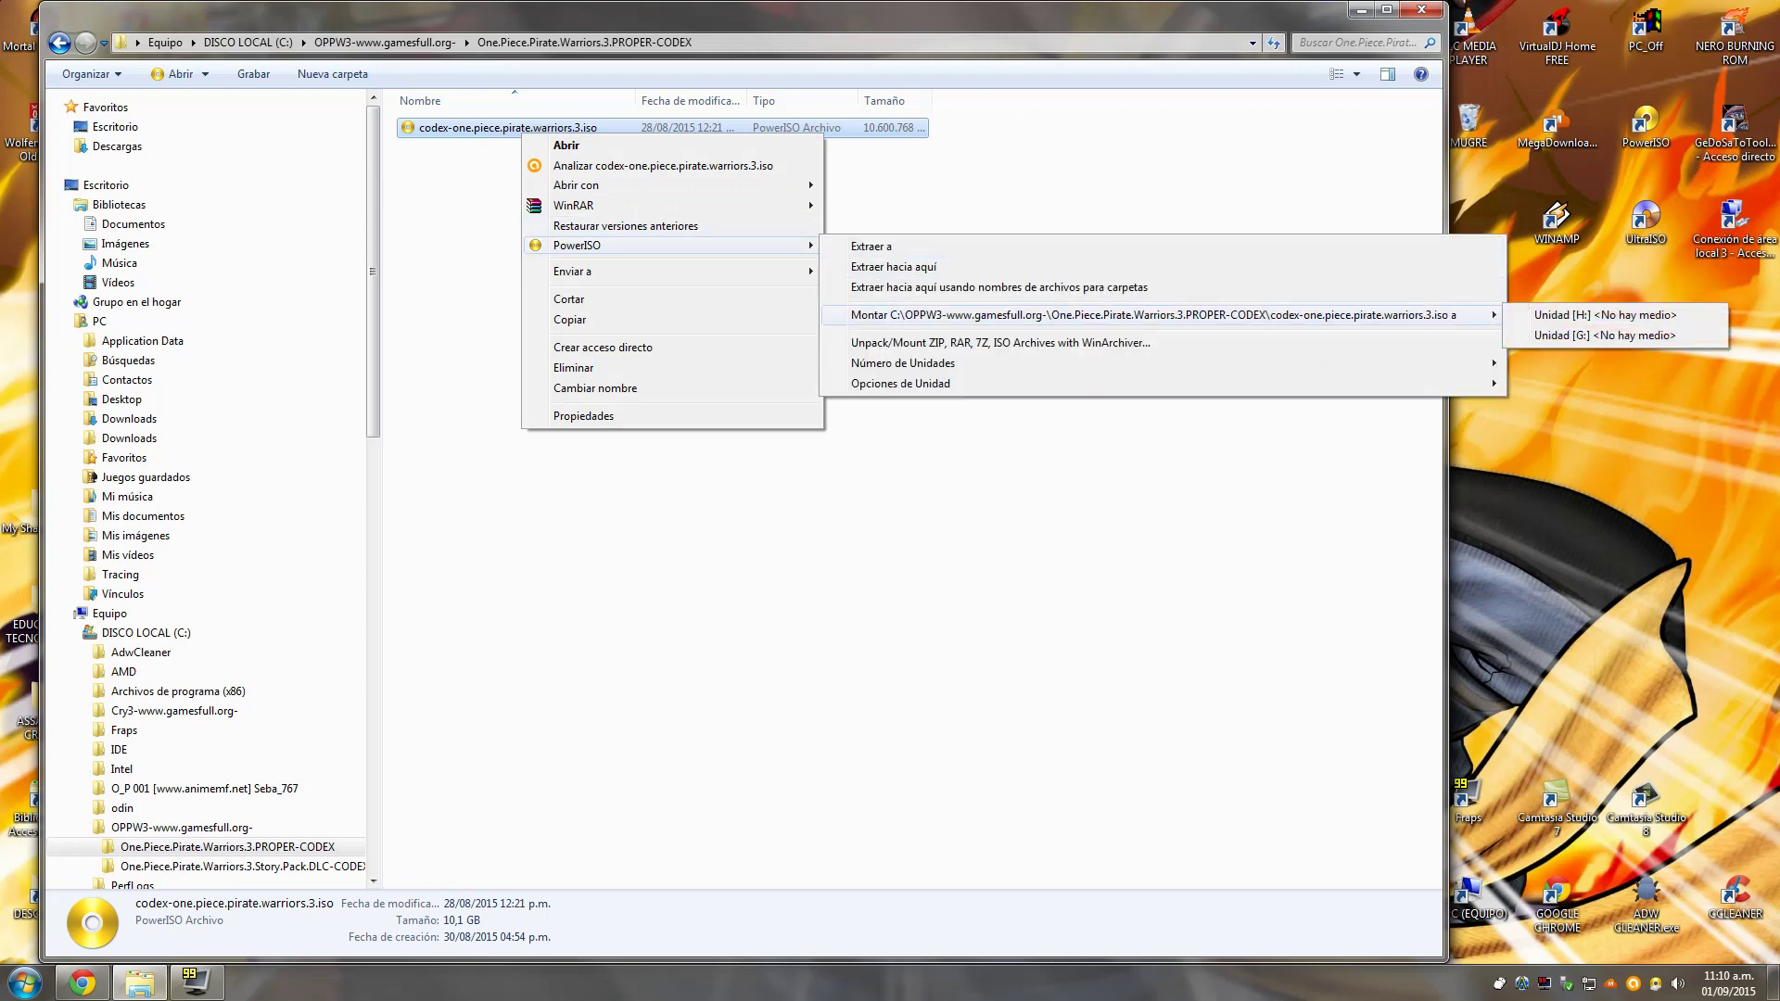
pyautogui.click(1614, 315)
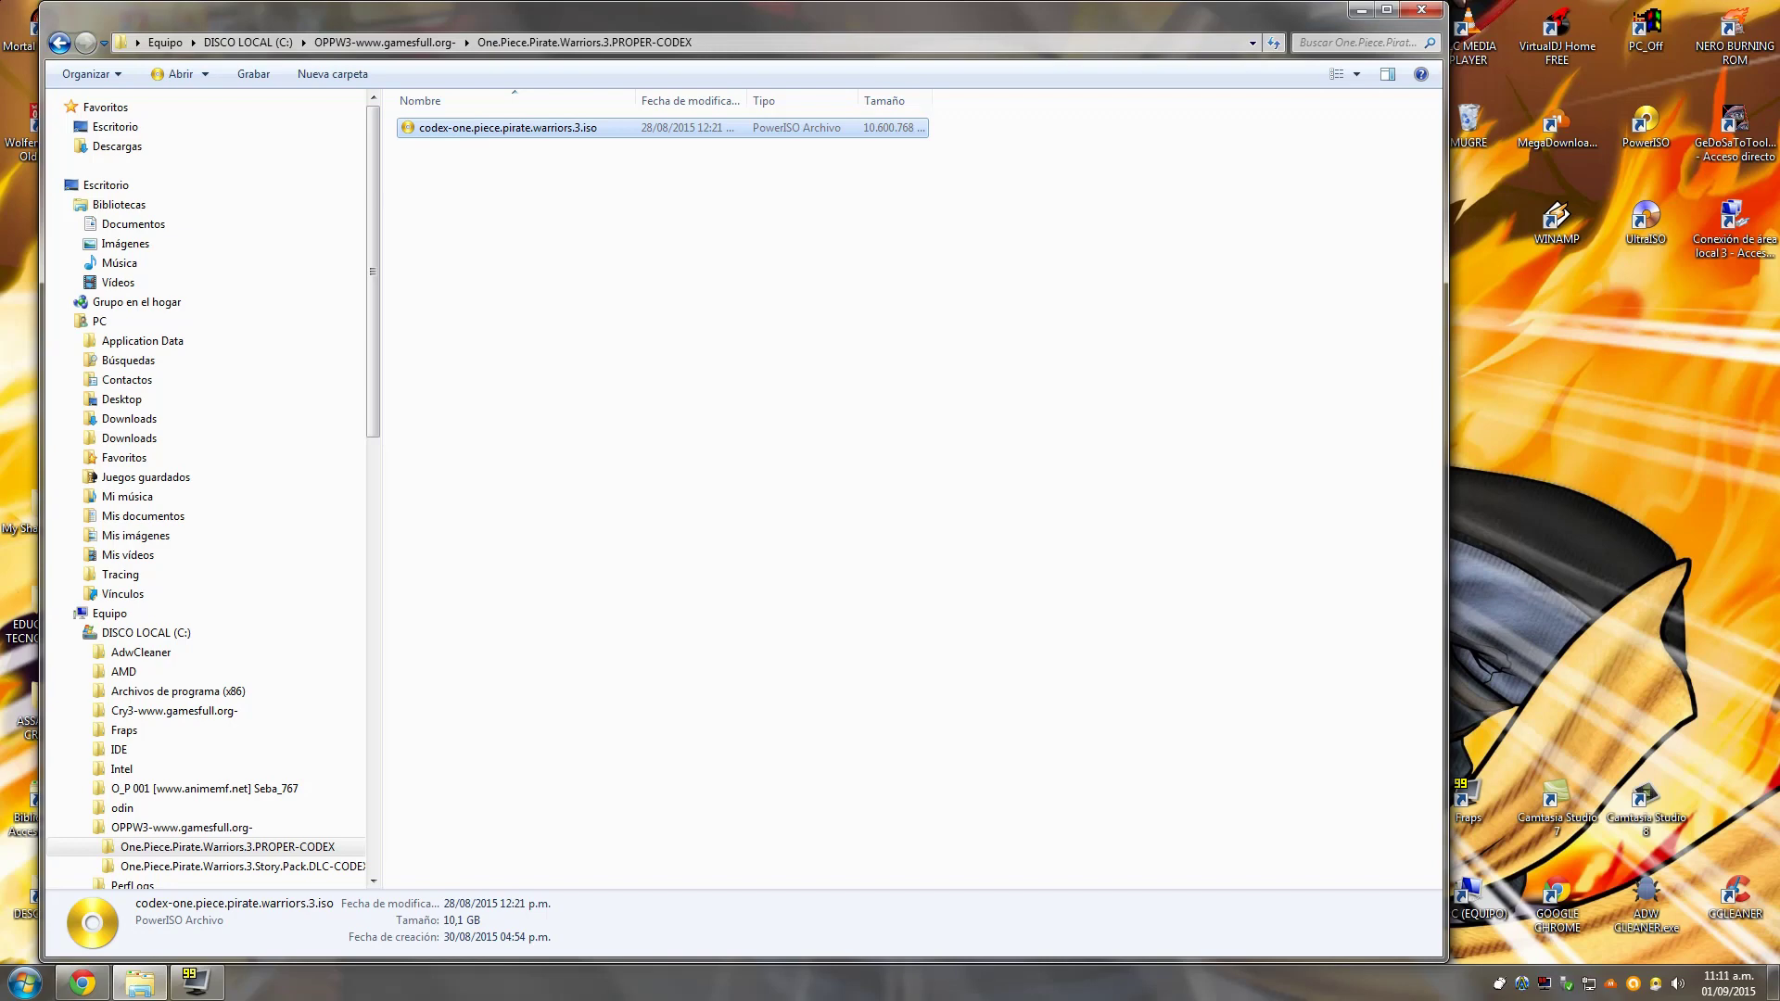
# - Show the desktop, open the computer's drive overview and select the mounted One Piece Pirate Warriors 3 disc on drive H:
pyautogui.rightClick(694, 249)
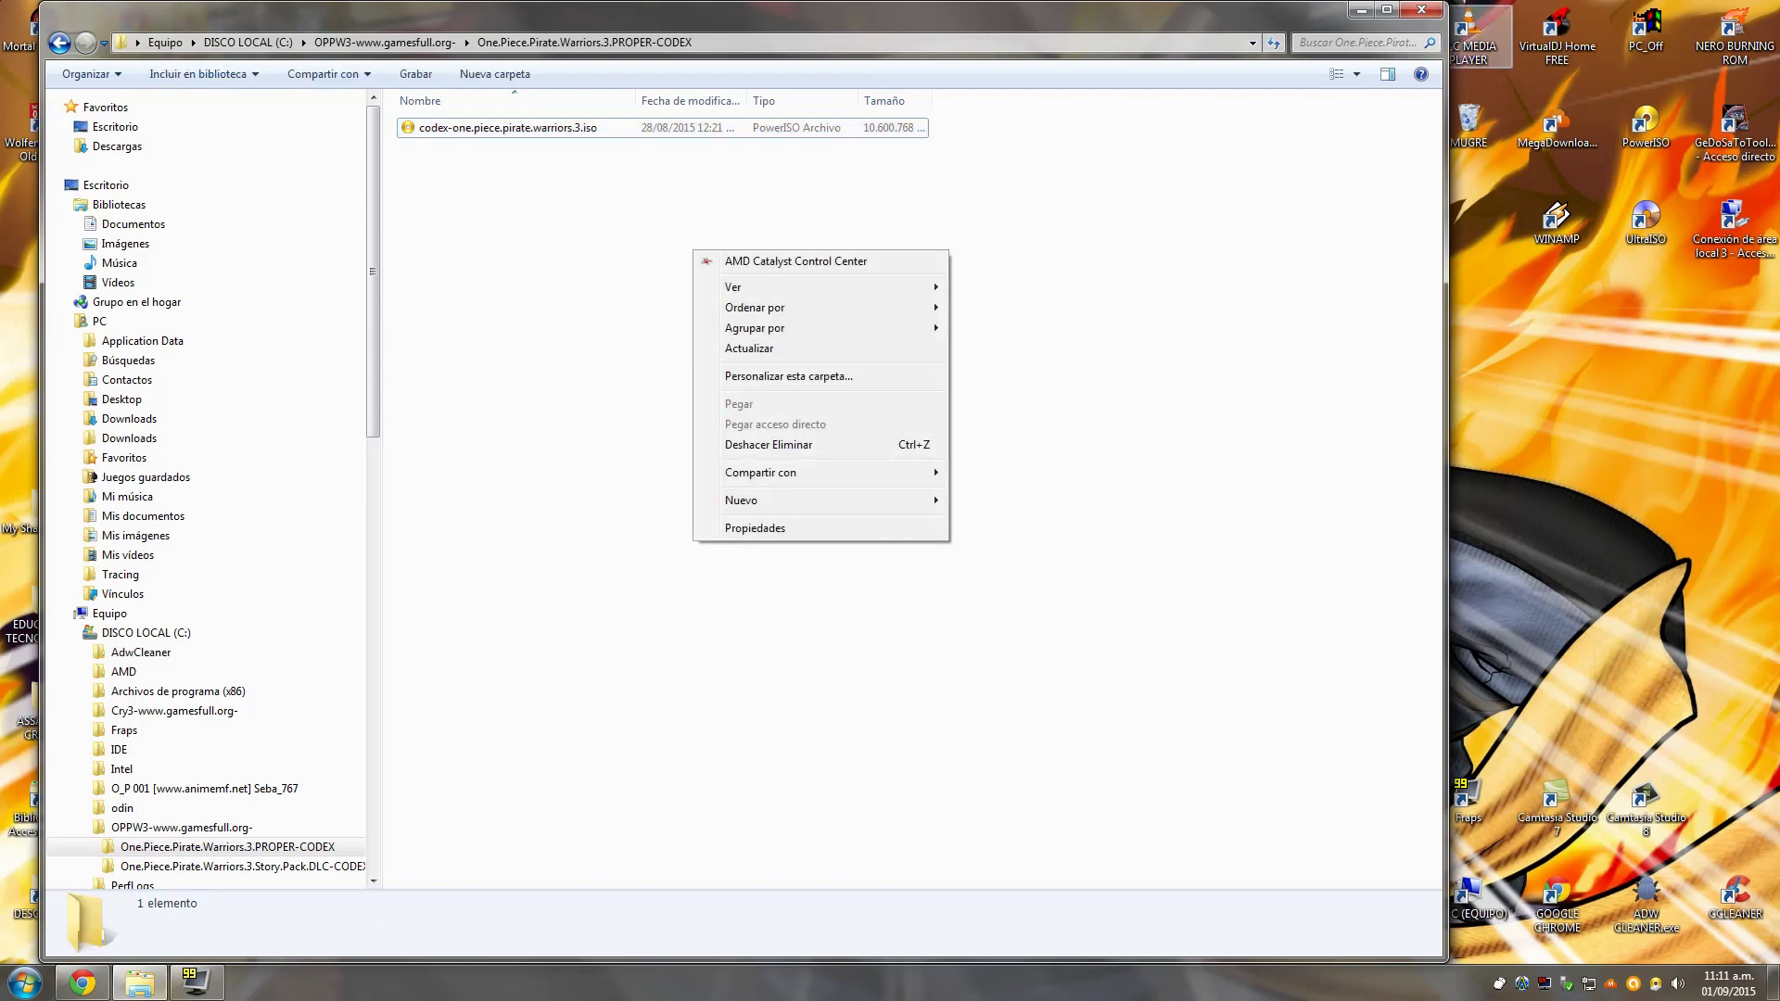
pyautogui.press('super+d')
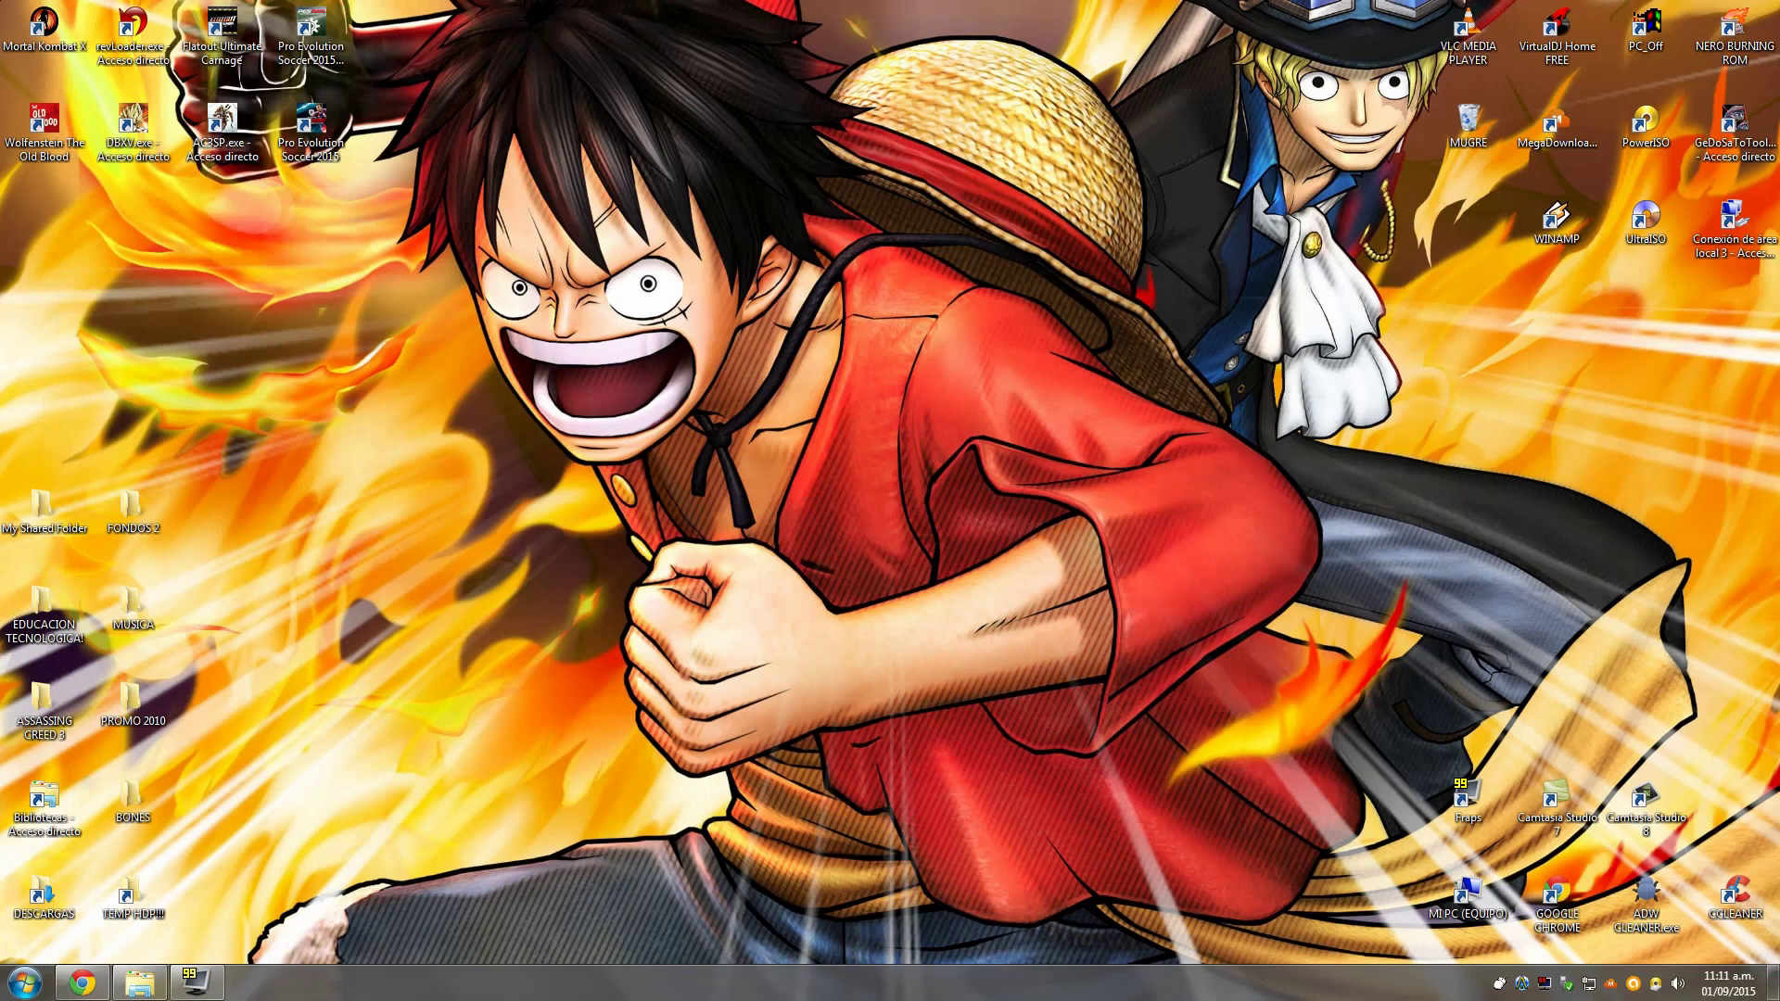
pyautogui.doubleClick(1467, 892)
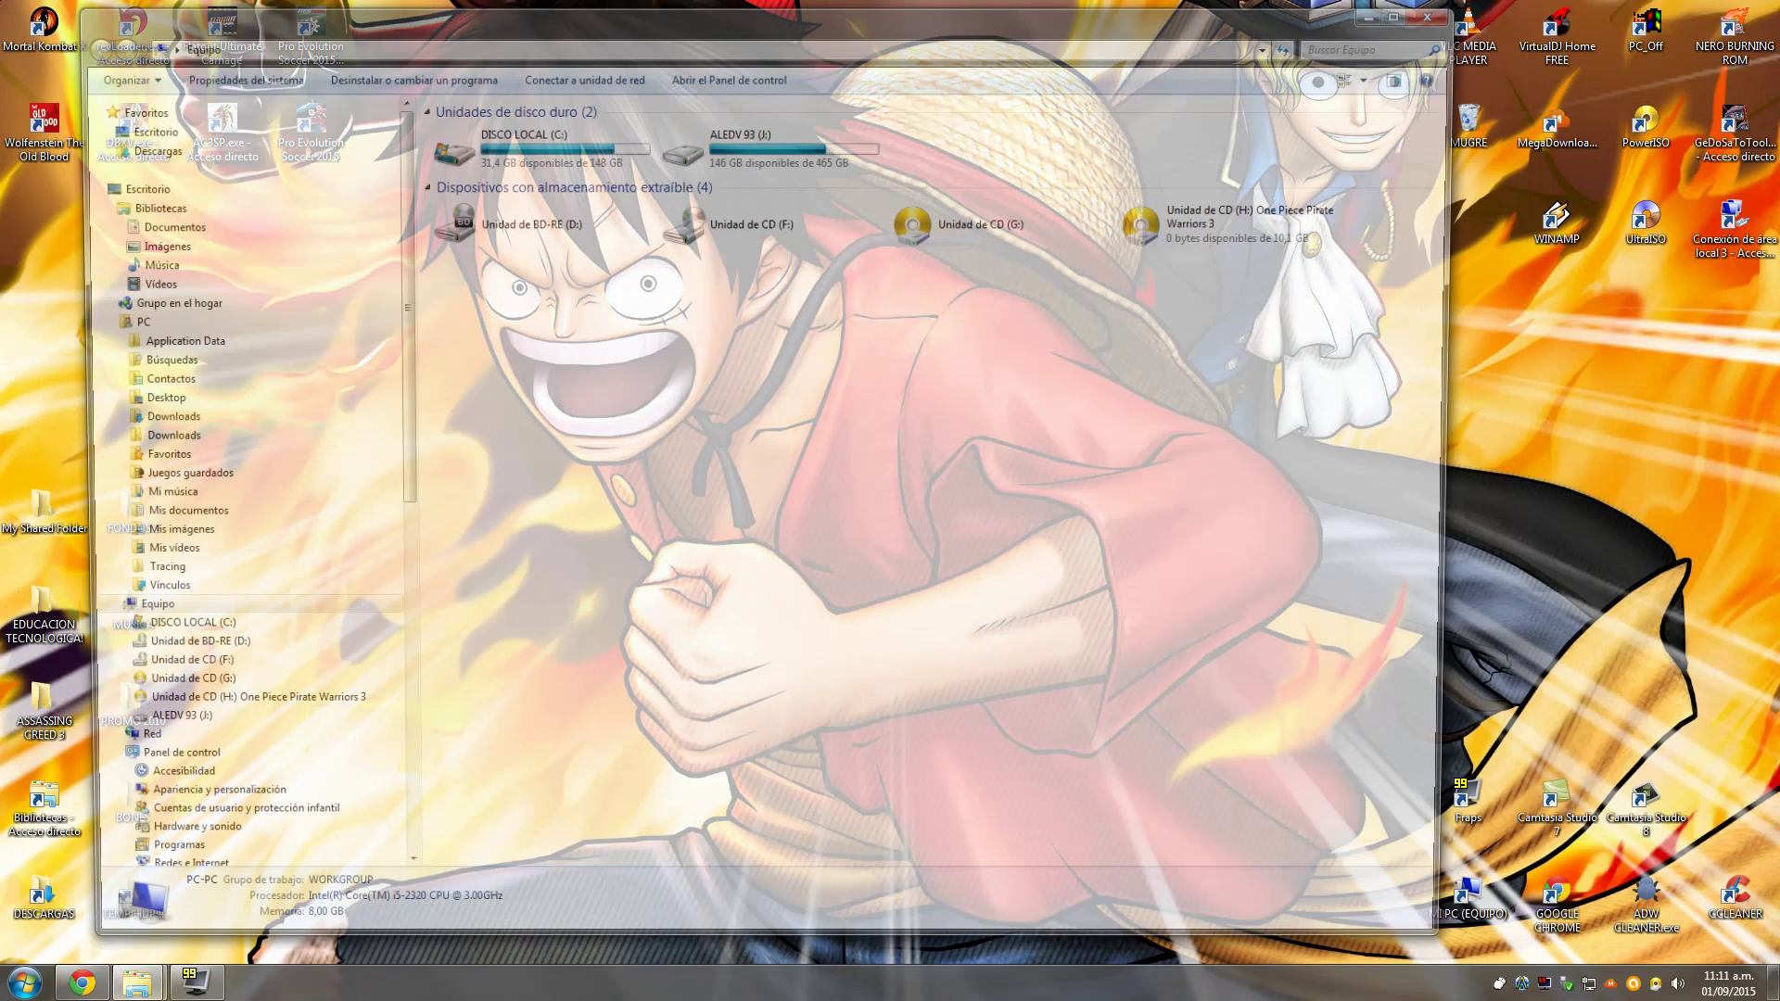
pyautogui.click(1242, 220)
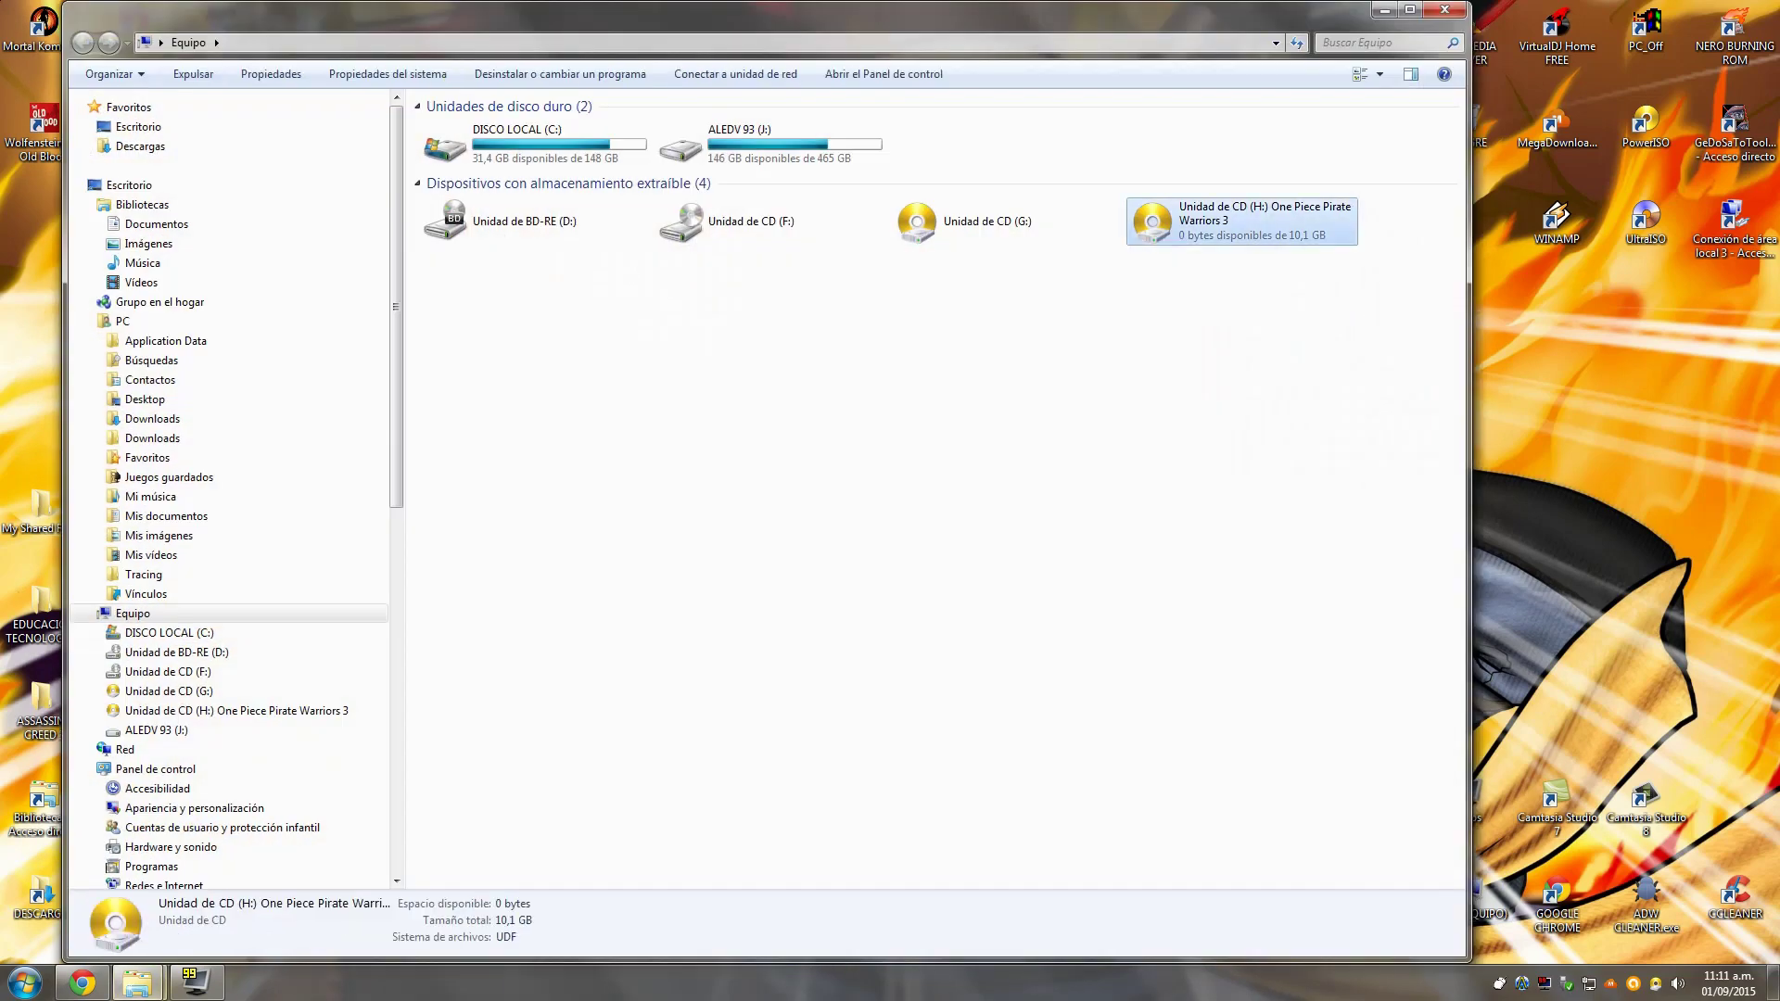
# - Open the contents of the mounted One Piece Pirate Warriors 3 disc on drive H: and launch setup.exe
pyautogui.rightClick(1226, 215)
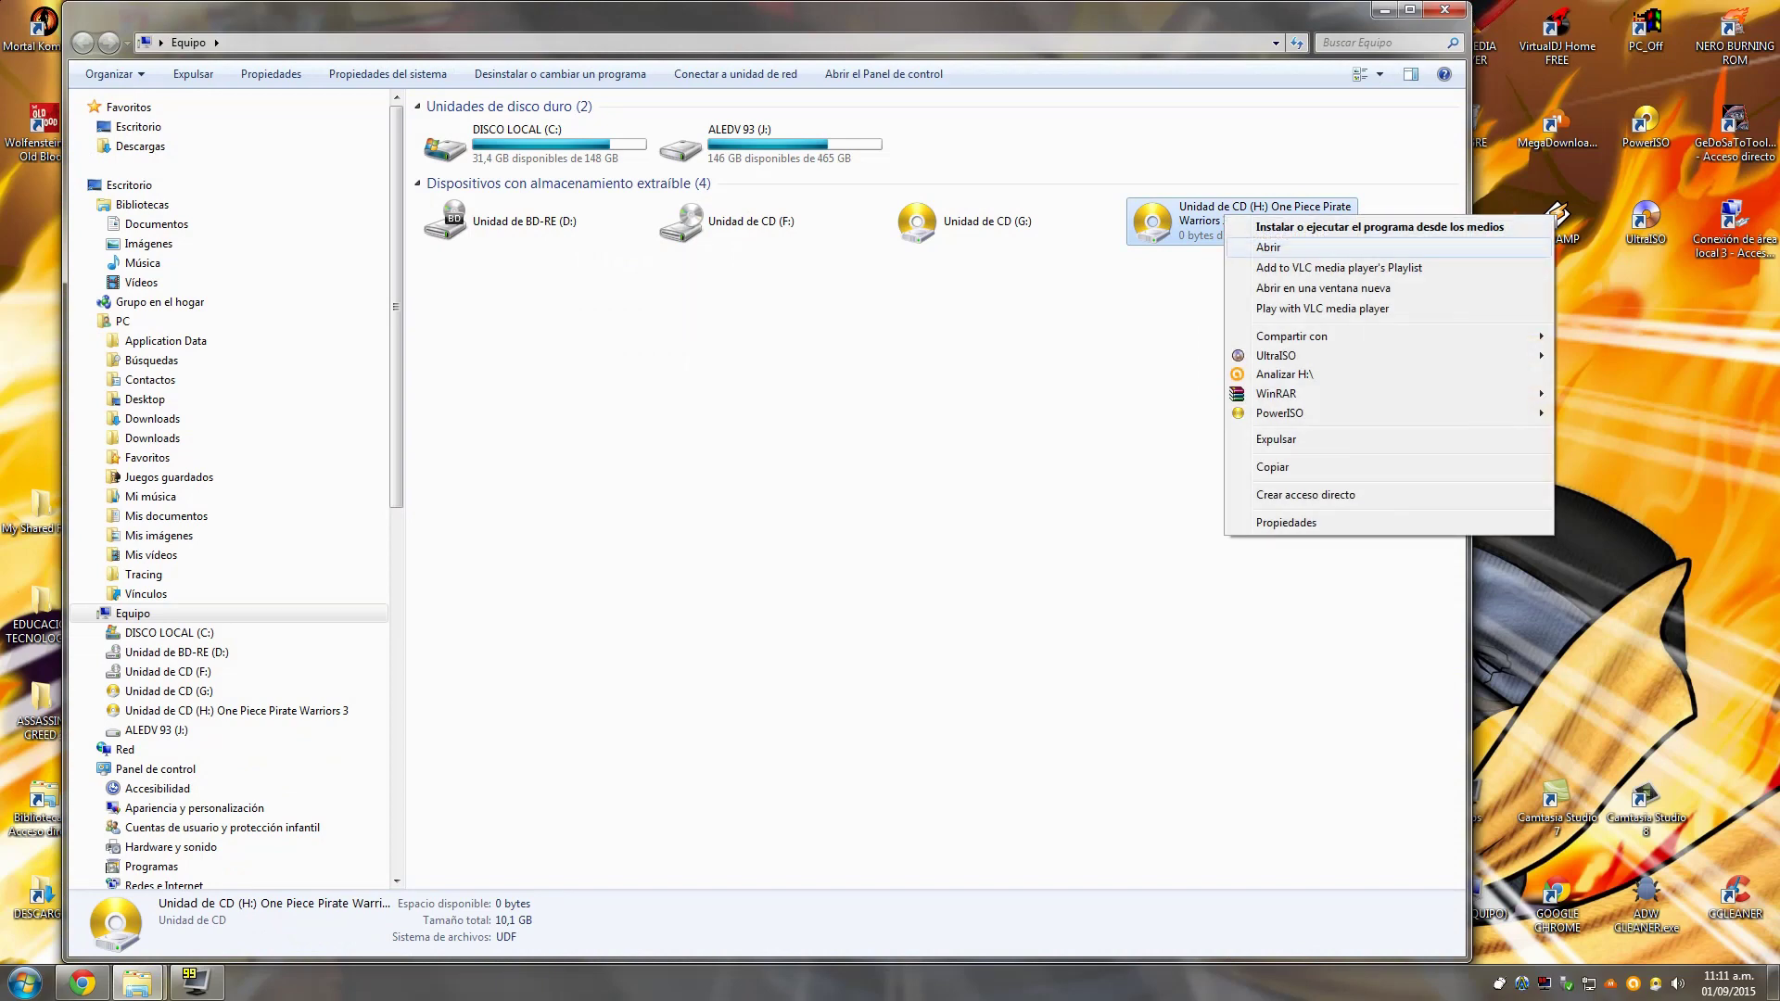
pyautogui.click(1269, 246)
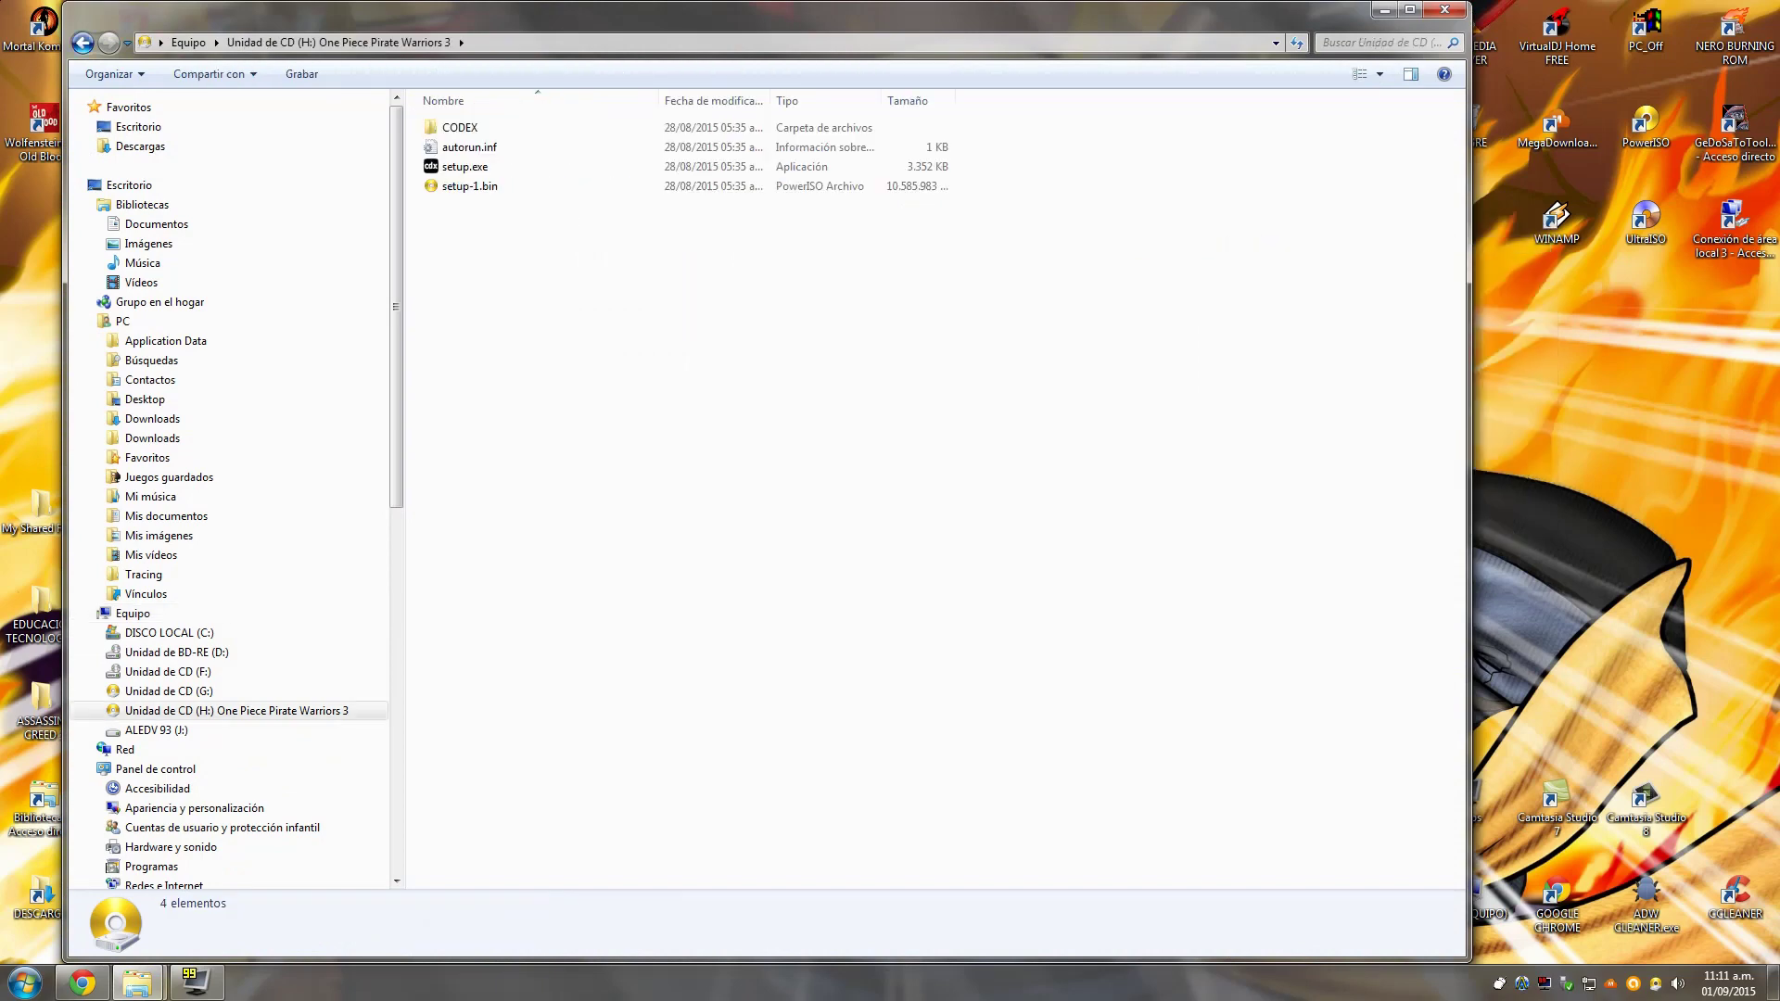
pyautogui.click(465, 167)
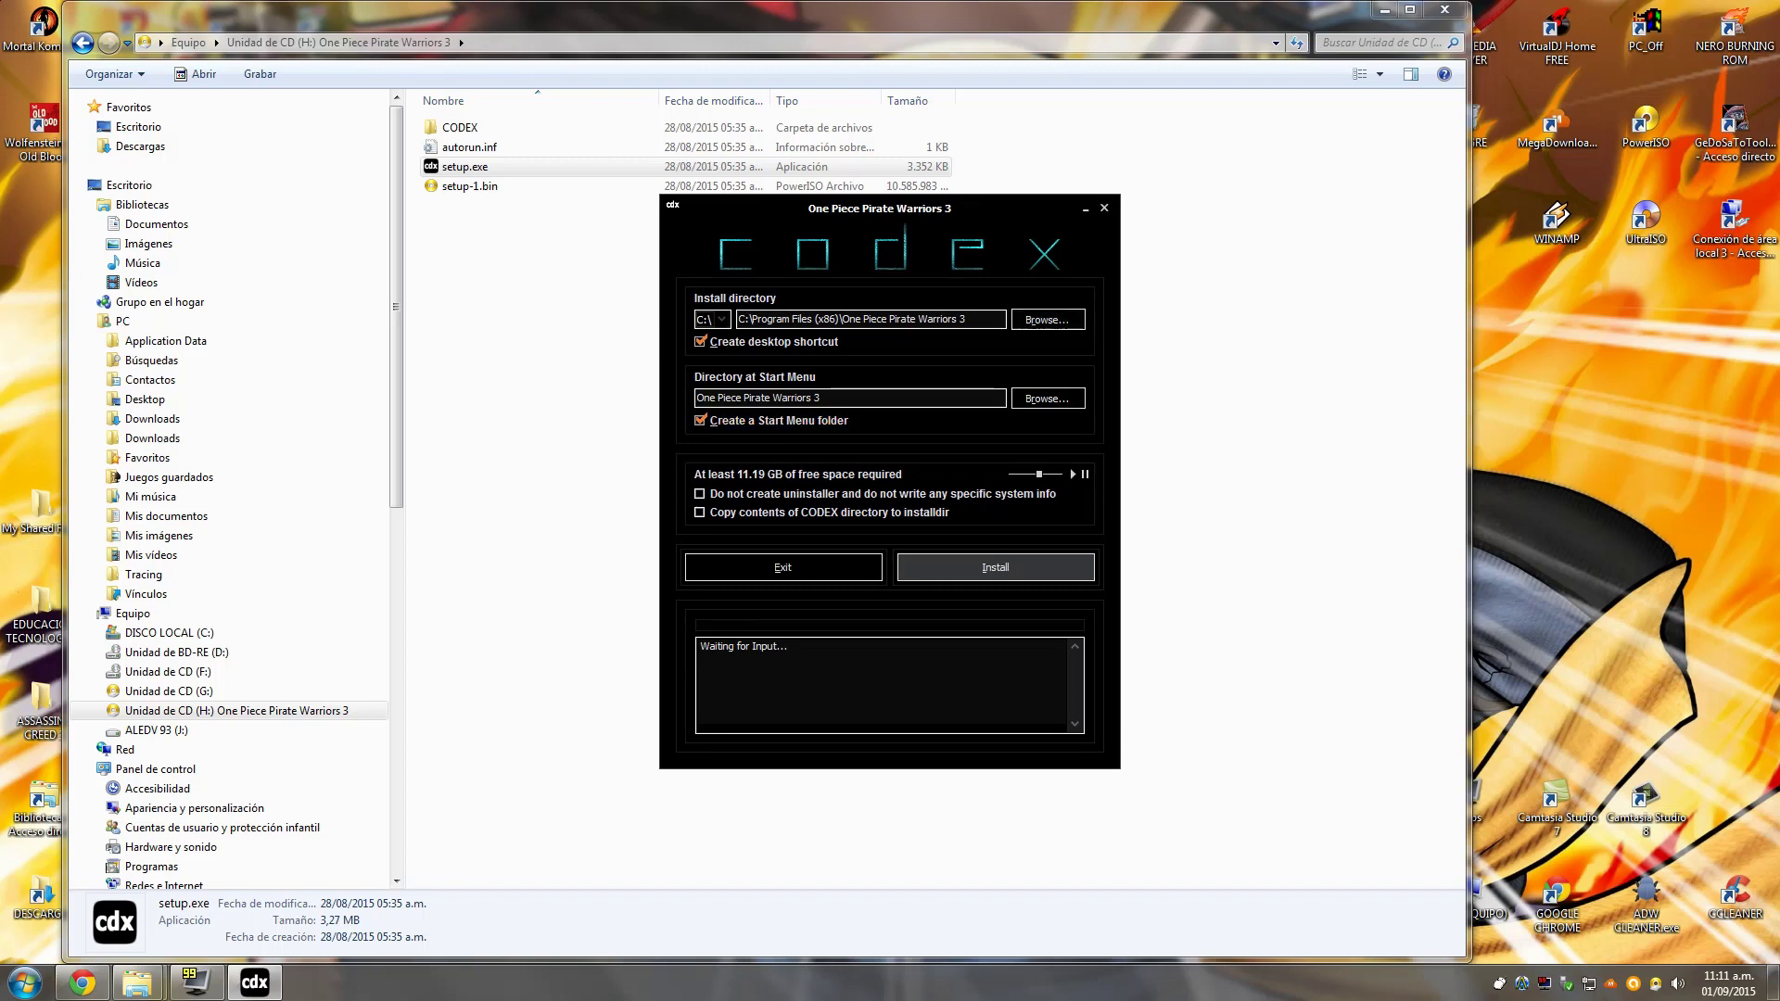
# - Turn off the creation of a Start Menu folder in the game's installer and keep the installer window in front
pyautogui.click(700, 420)
pyautogui.press('super')
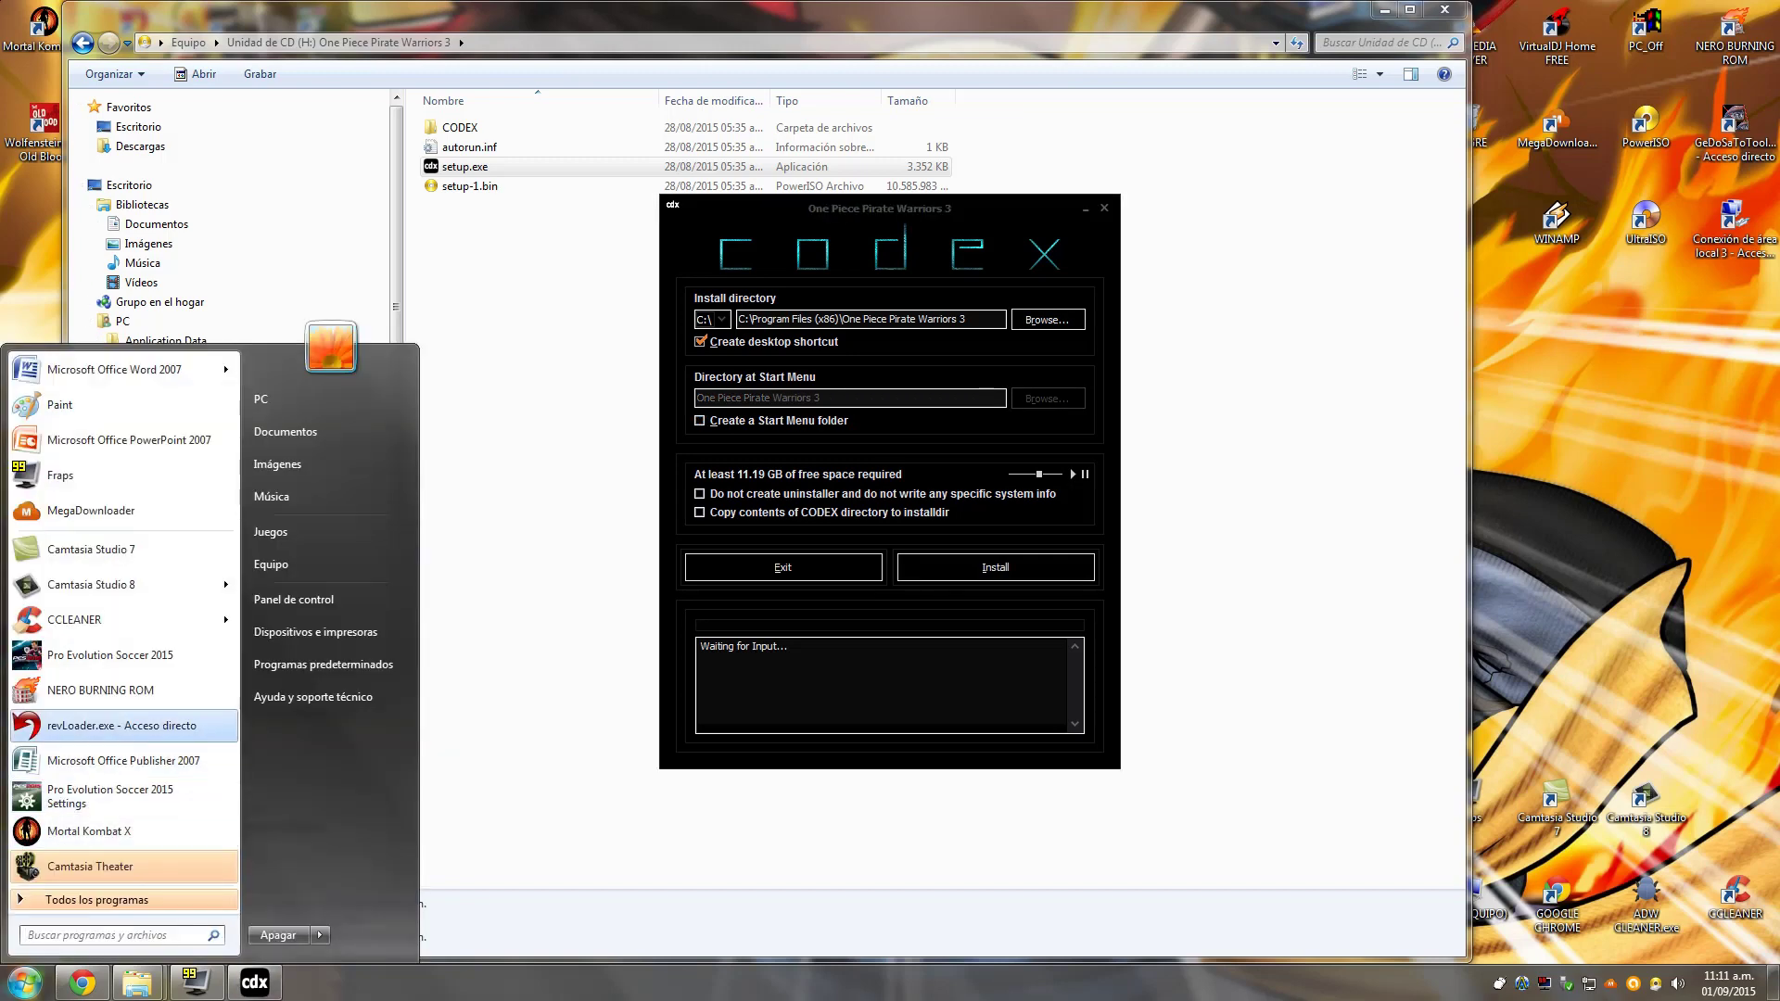
pyautogui.click(556, 464)
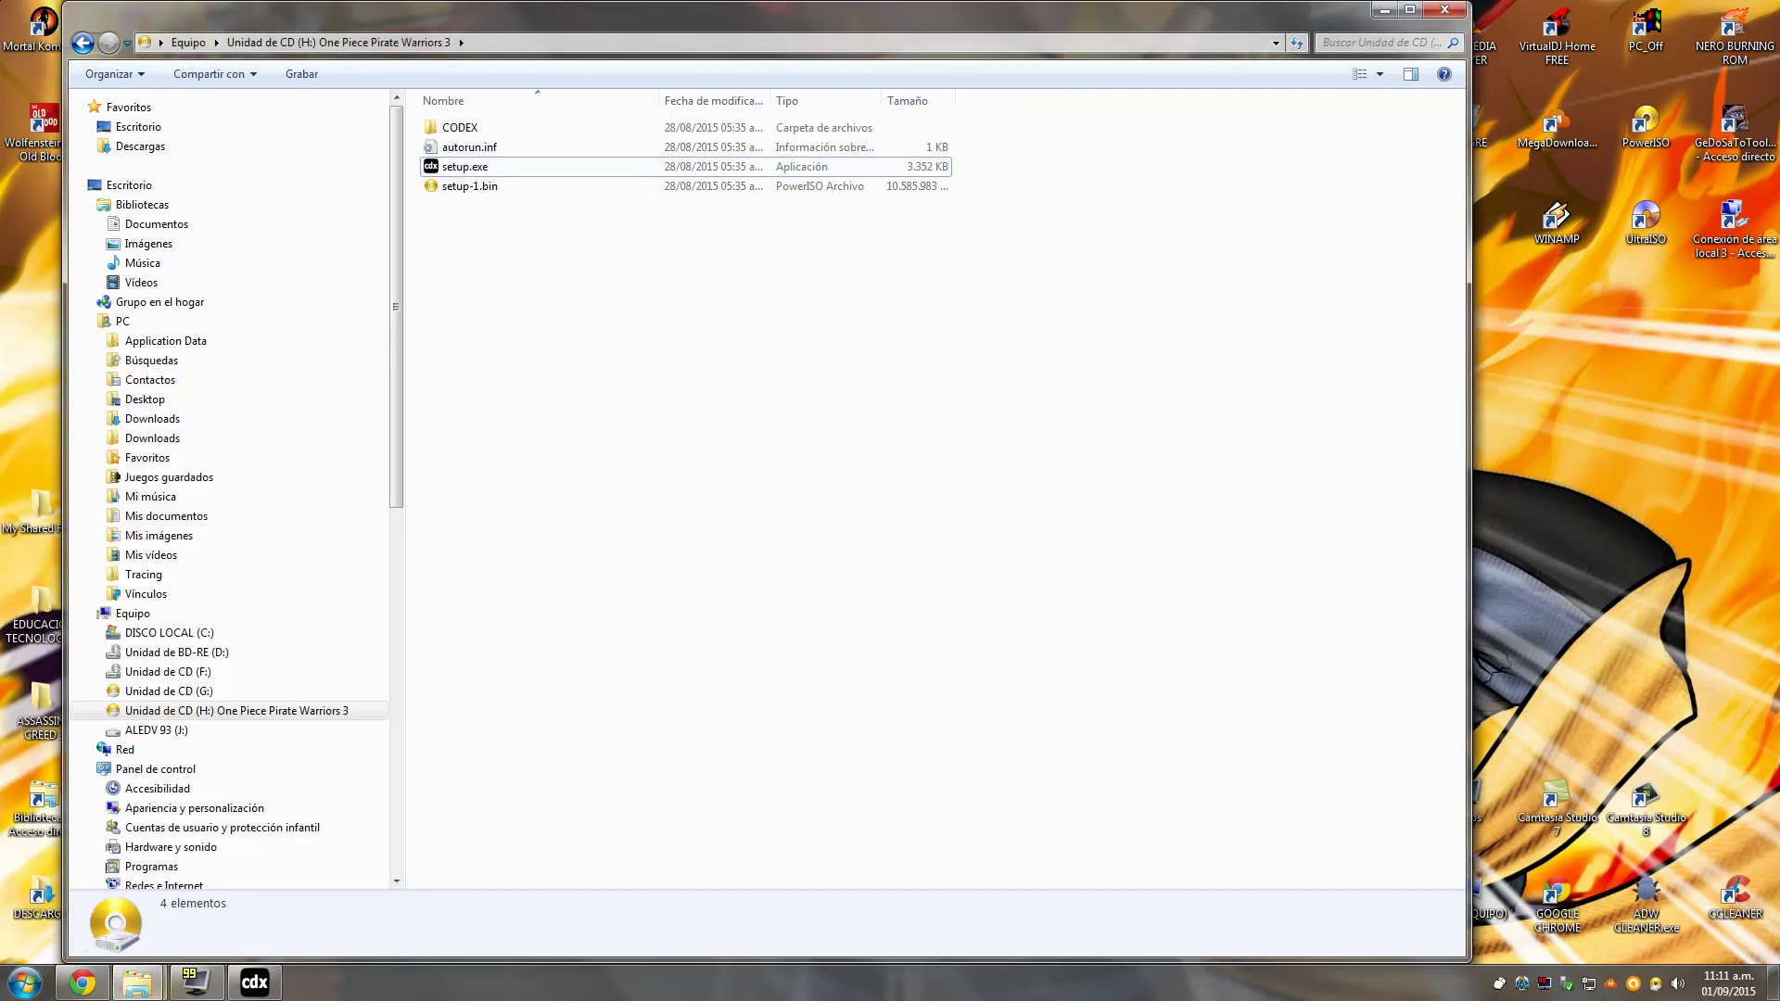
pyautogui.click(254, 983)
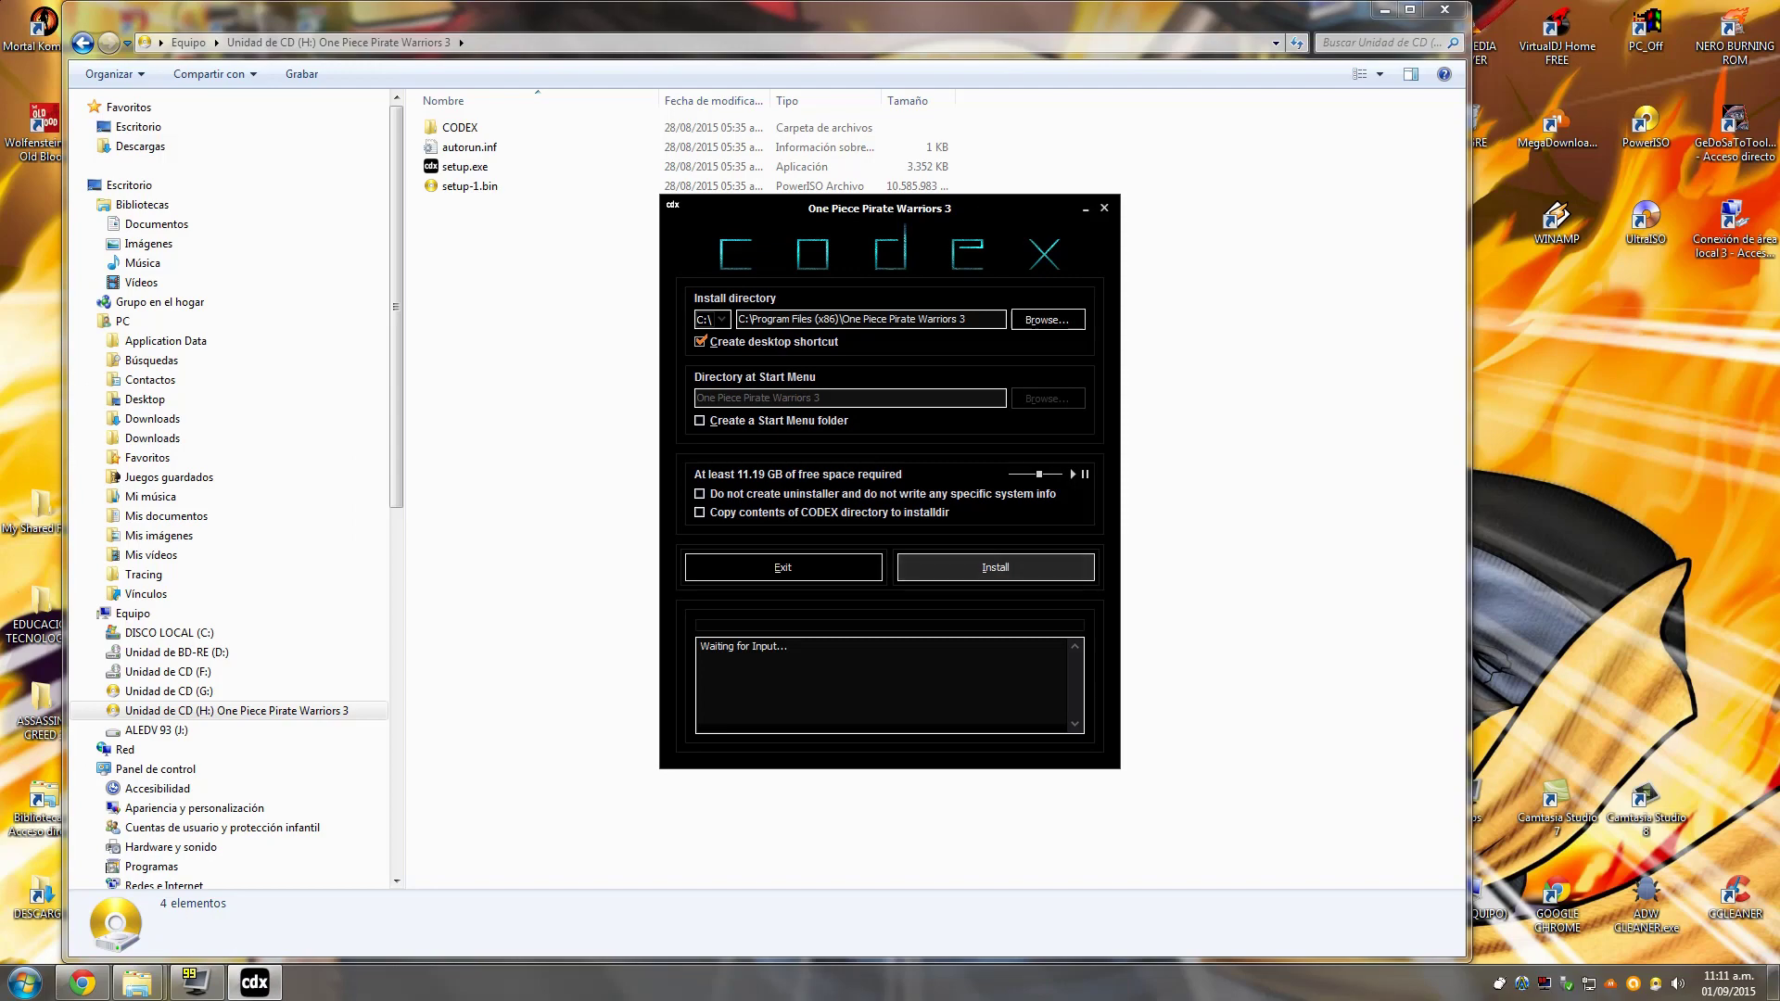
# - Install the game to C:\Program Files (x86)\One Piece Pirate Warriors 3, minimizing the file window meanwhile, and finish the installer
pyautogui.click(995, 566)
pyautogui.click(1384, 9)
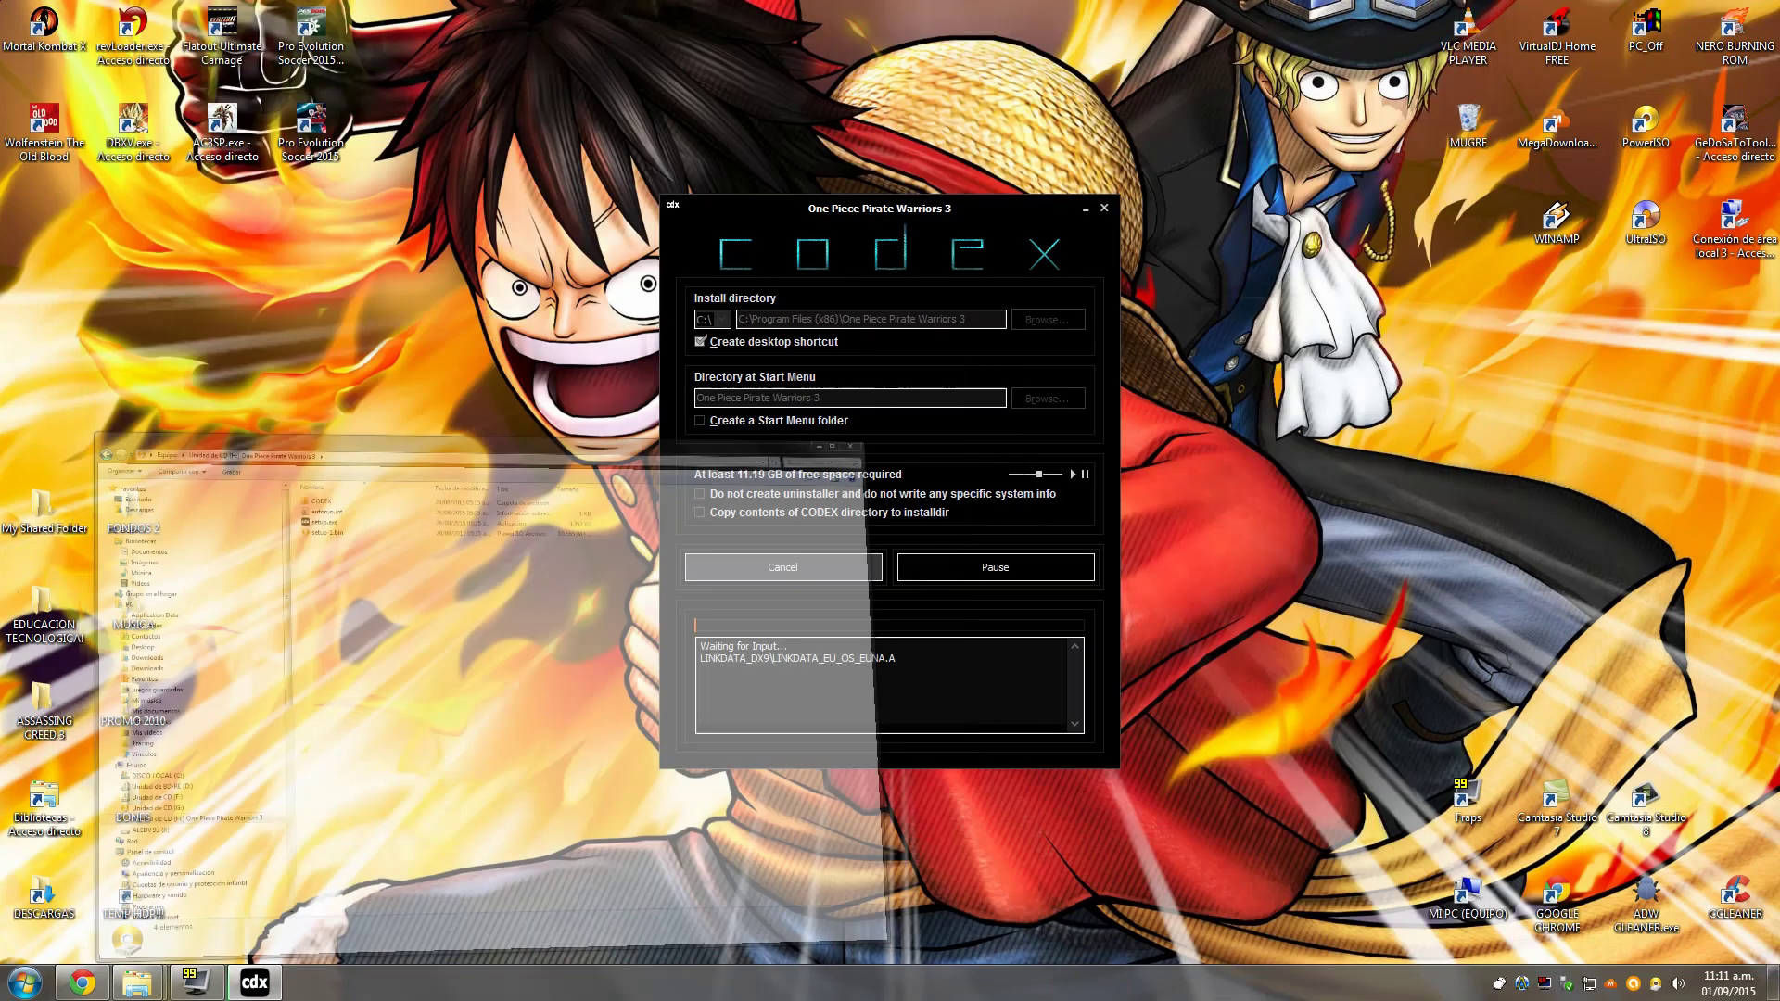
pyautogui.moveTo(970, 206); pyautogui.dragTo(1350, 220)
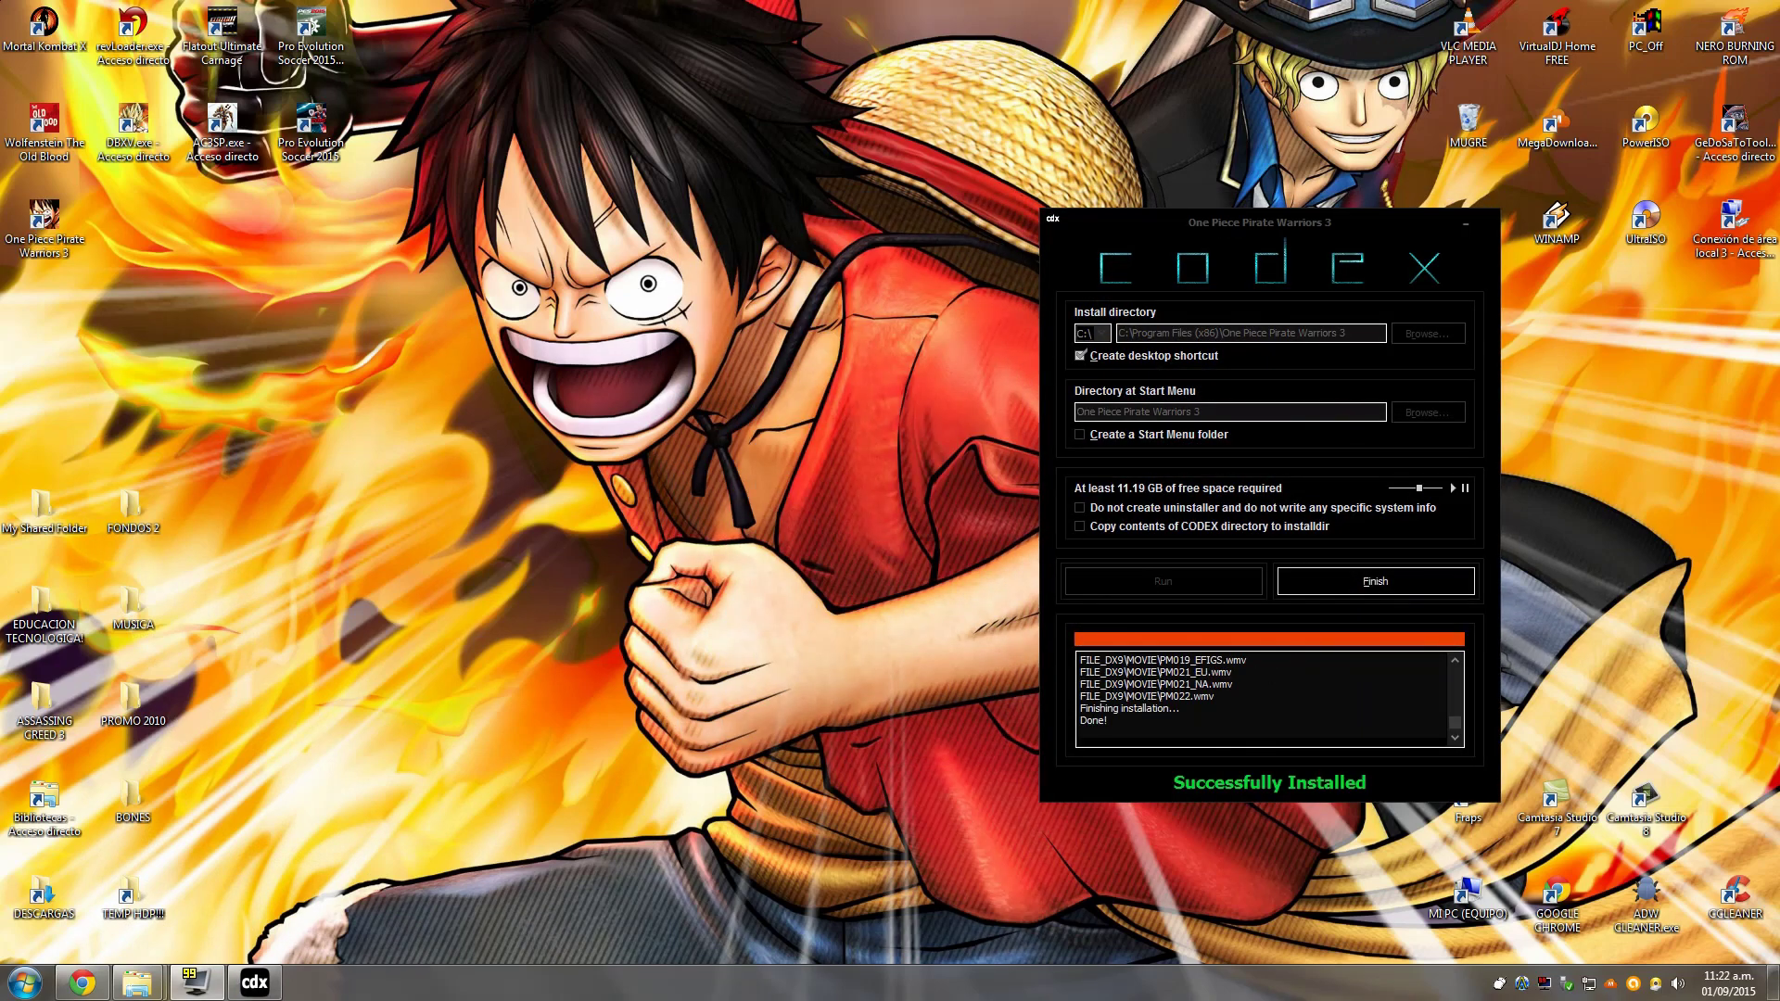
pyautogui.press('Return')
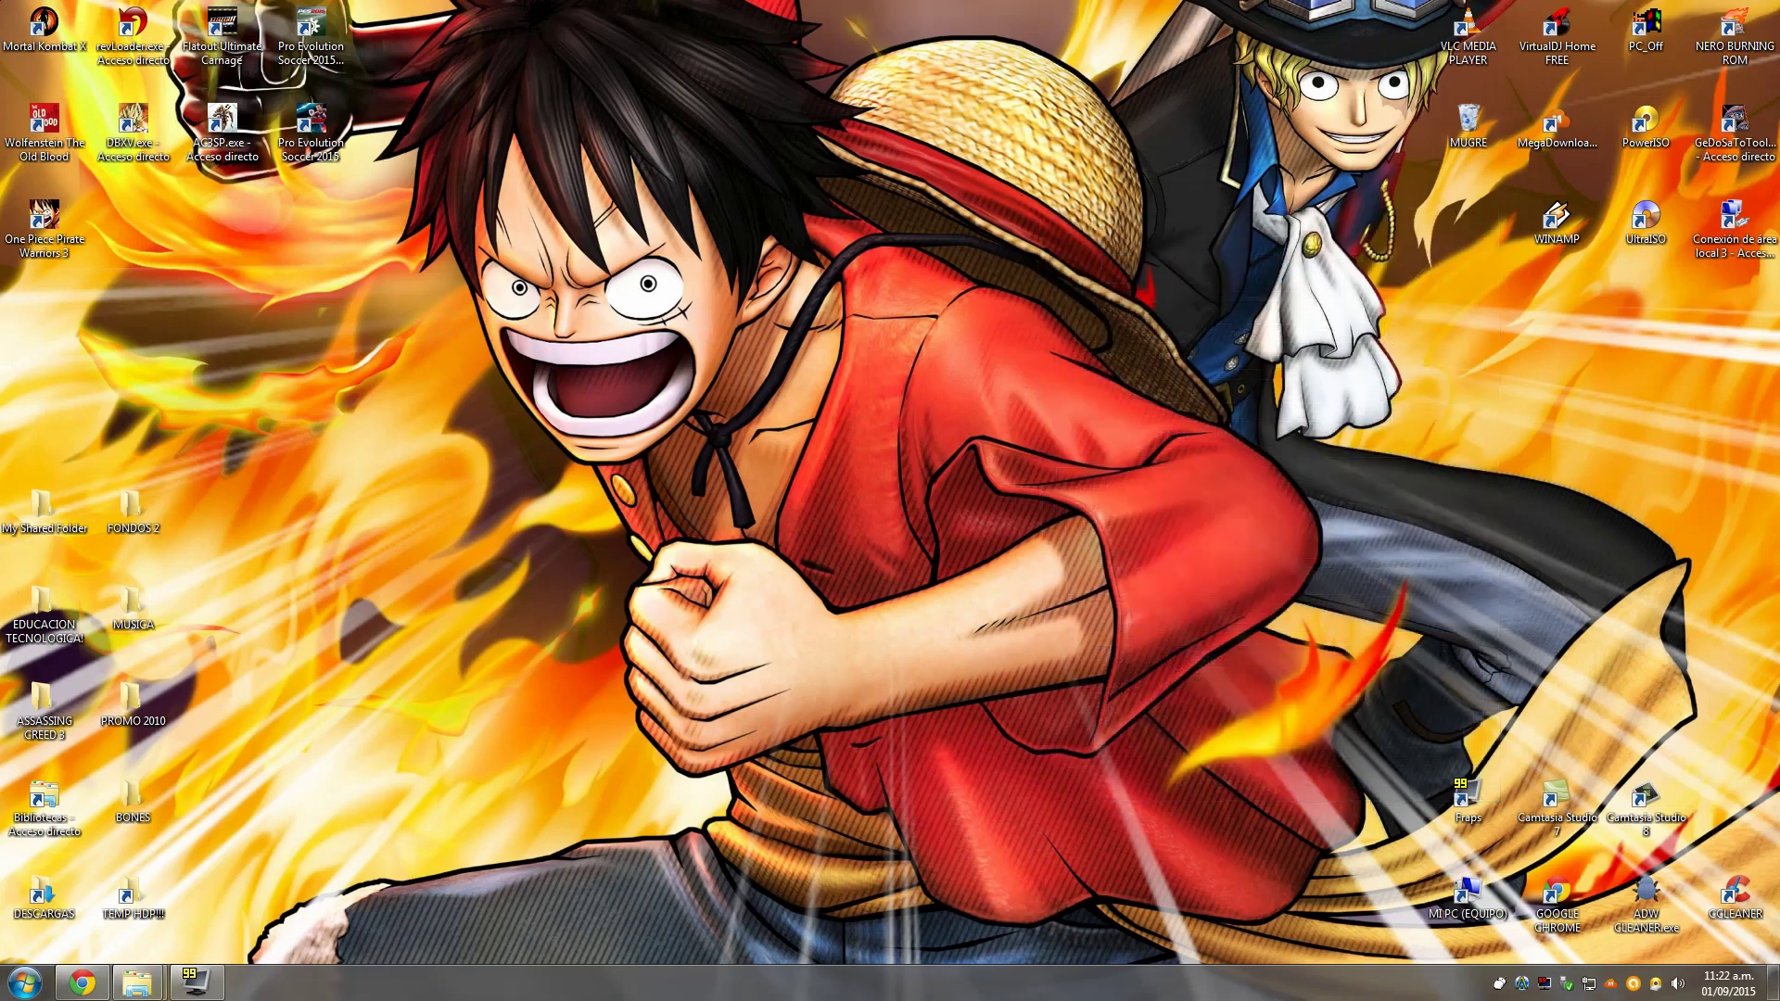
# - Copy all the files inside the CODEX folder of the disc on drive H: and close that window
pyautogui.moveTo(137, 983)
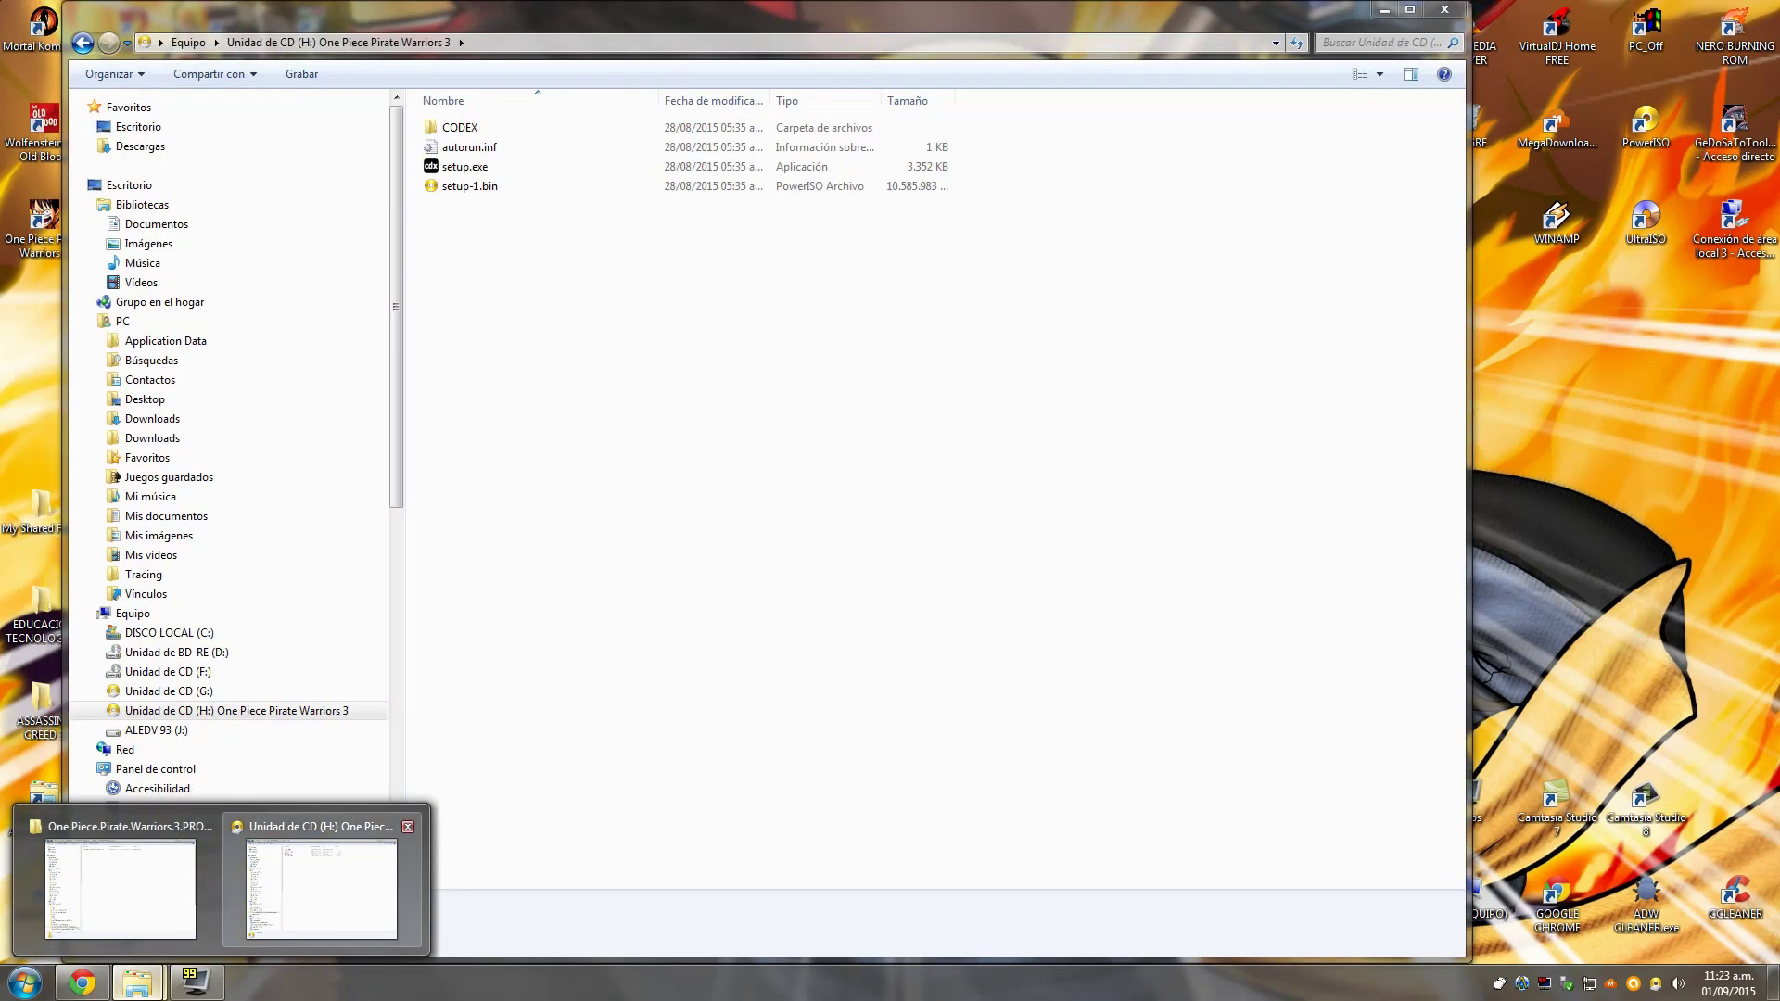
pyautogui.click(321, 888)
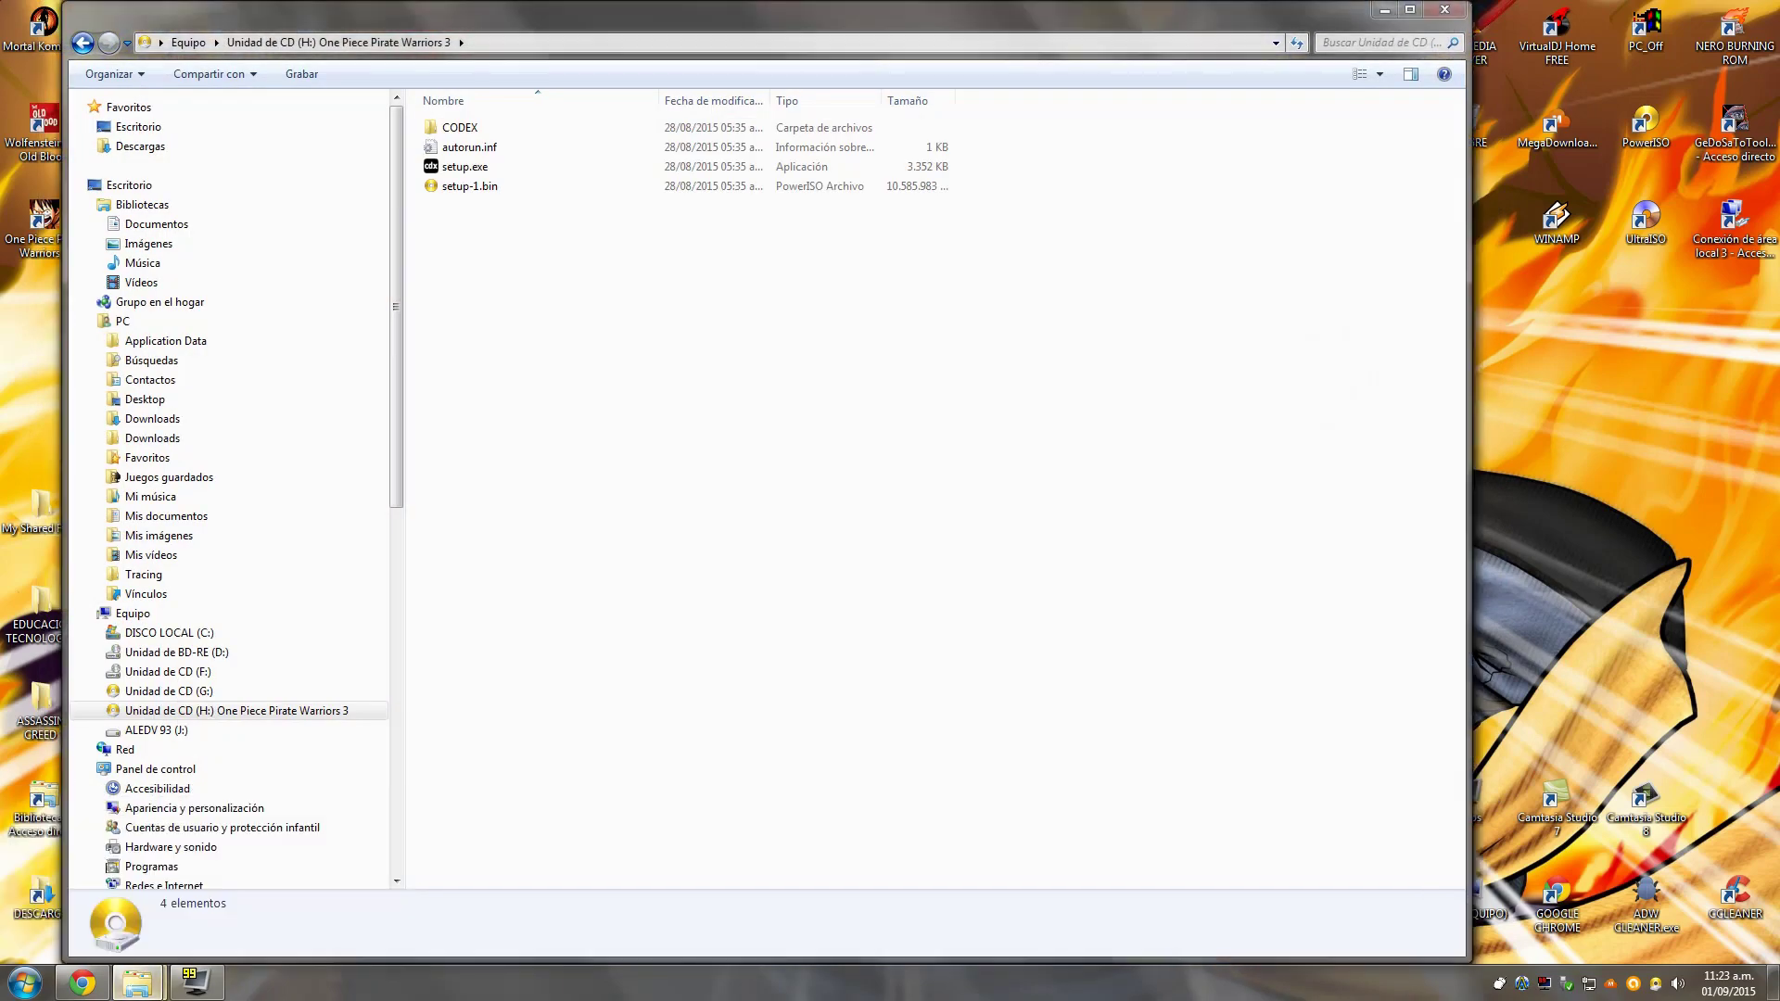
pyautogui.click(460, 127)
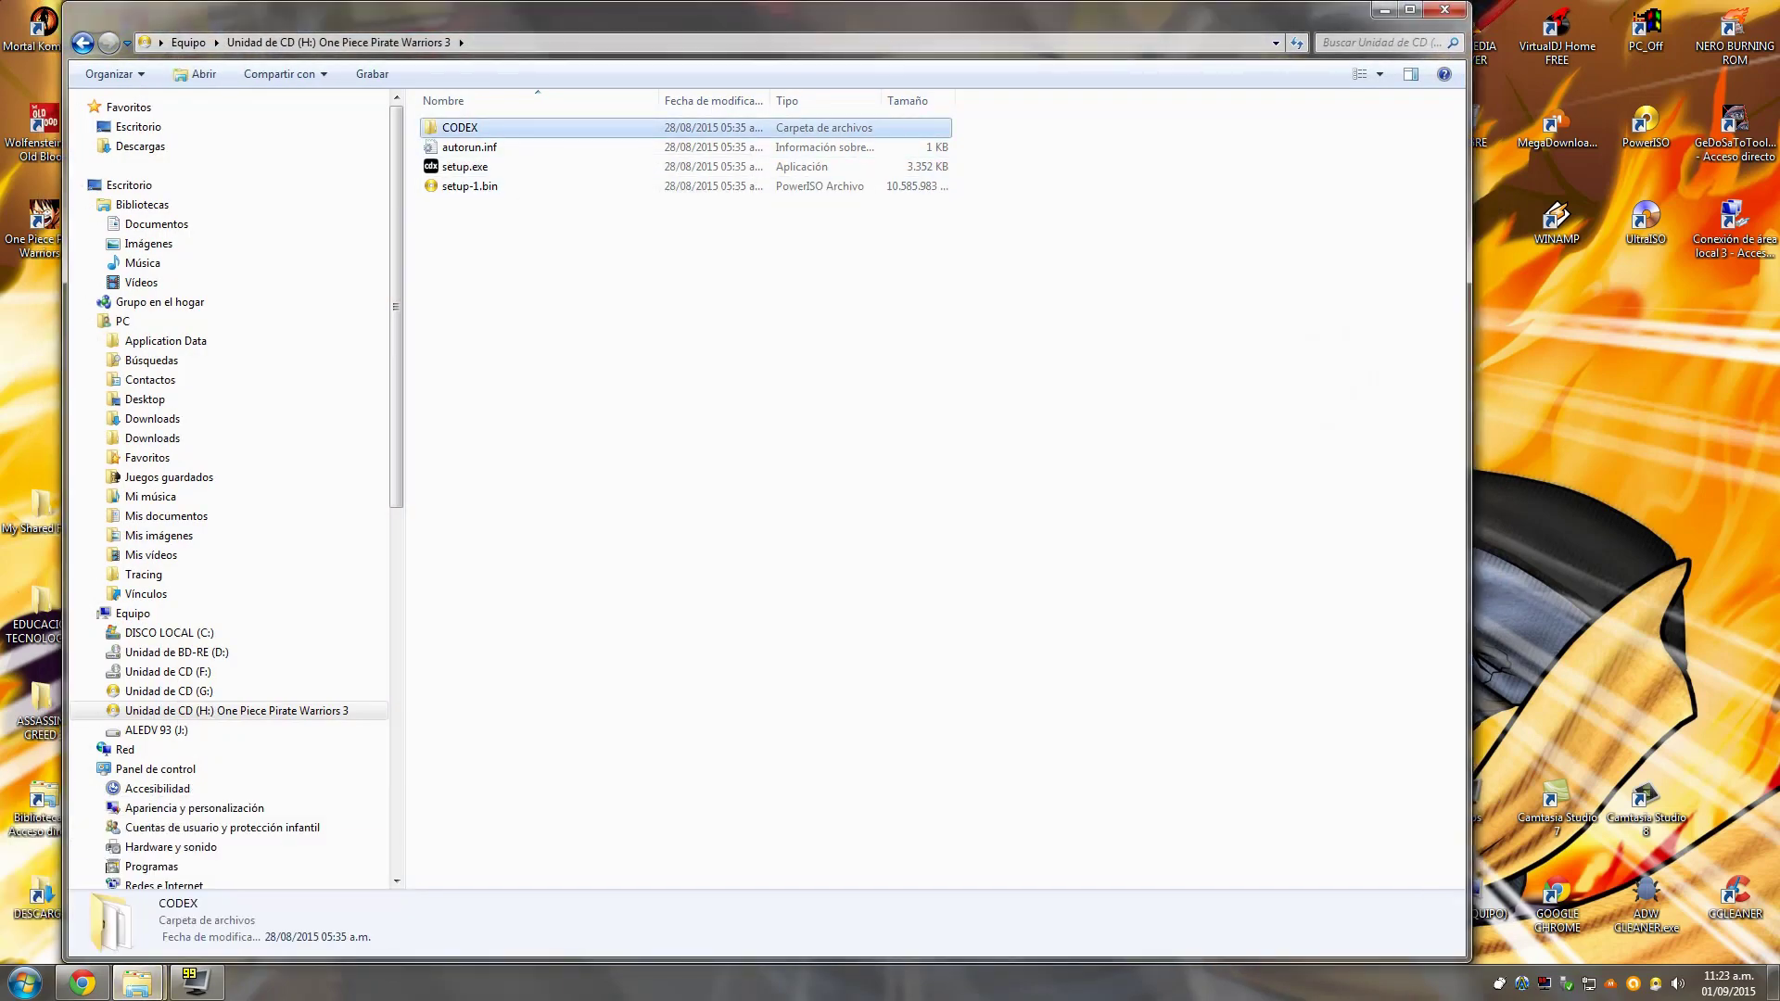
pyautogui.click(463, 167)
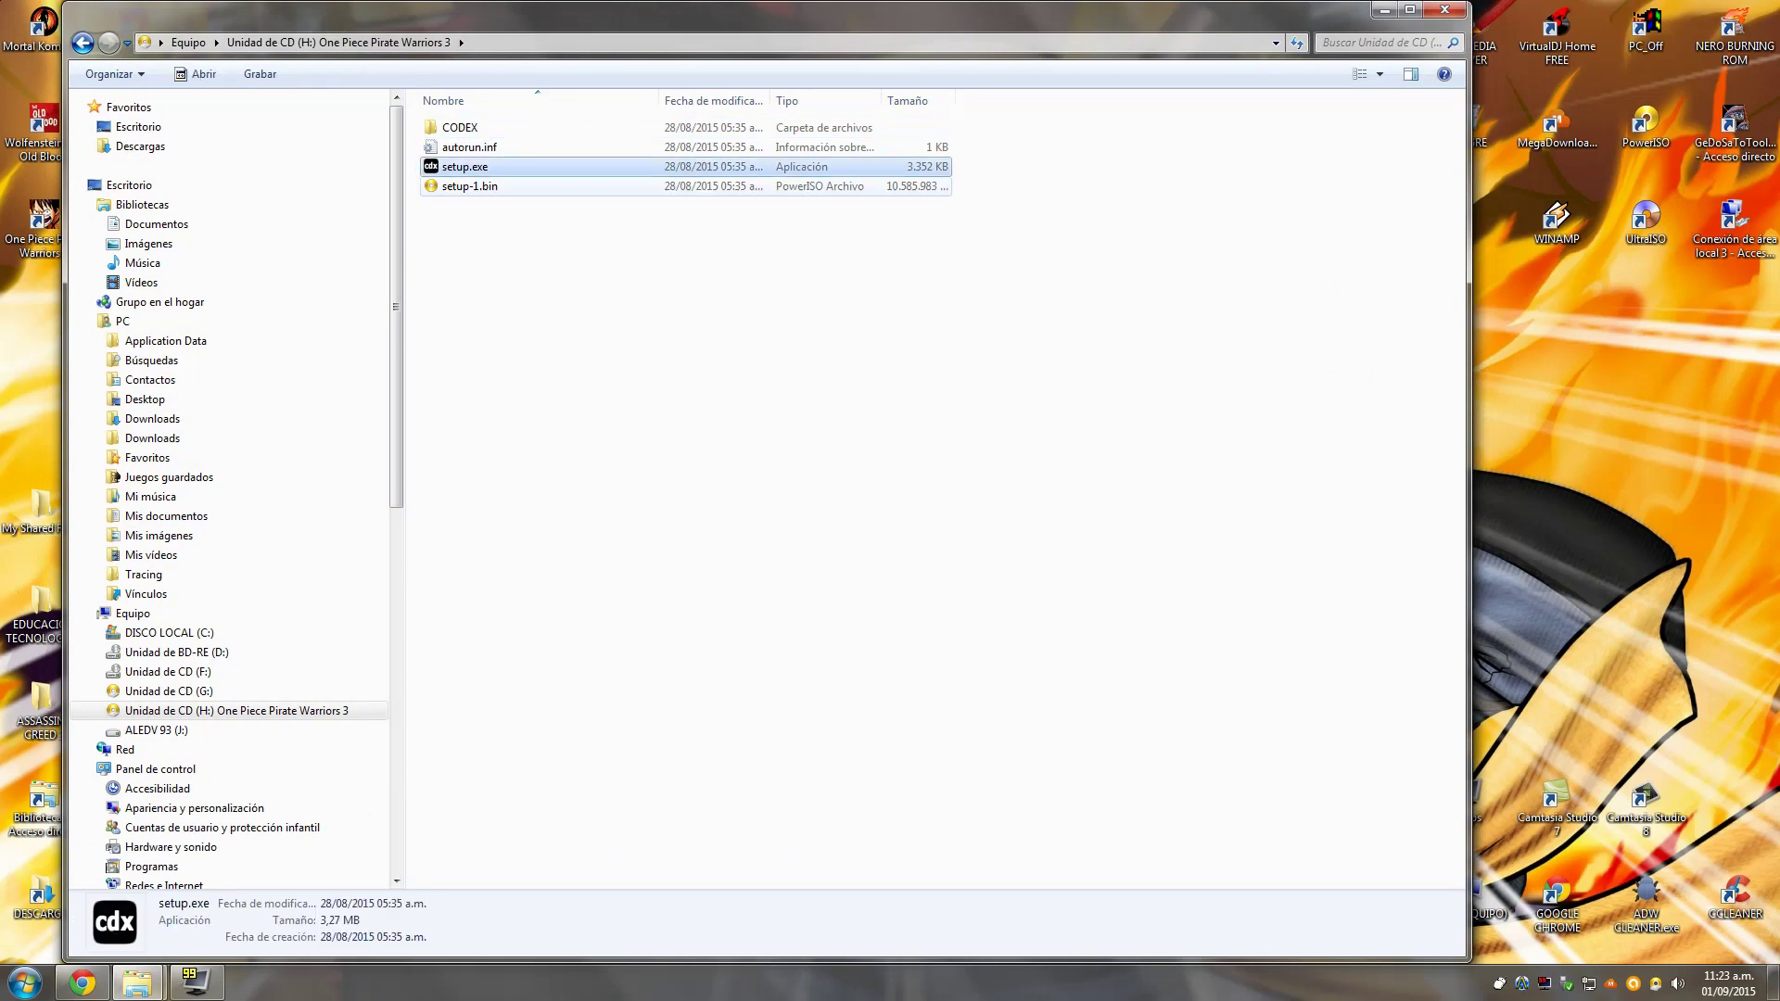
pyautogui.click(519, 243)
pyautogui.doubleClick(460, 127)
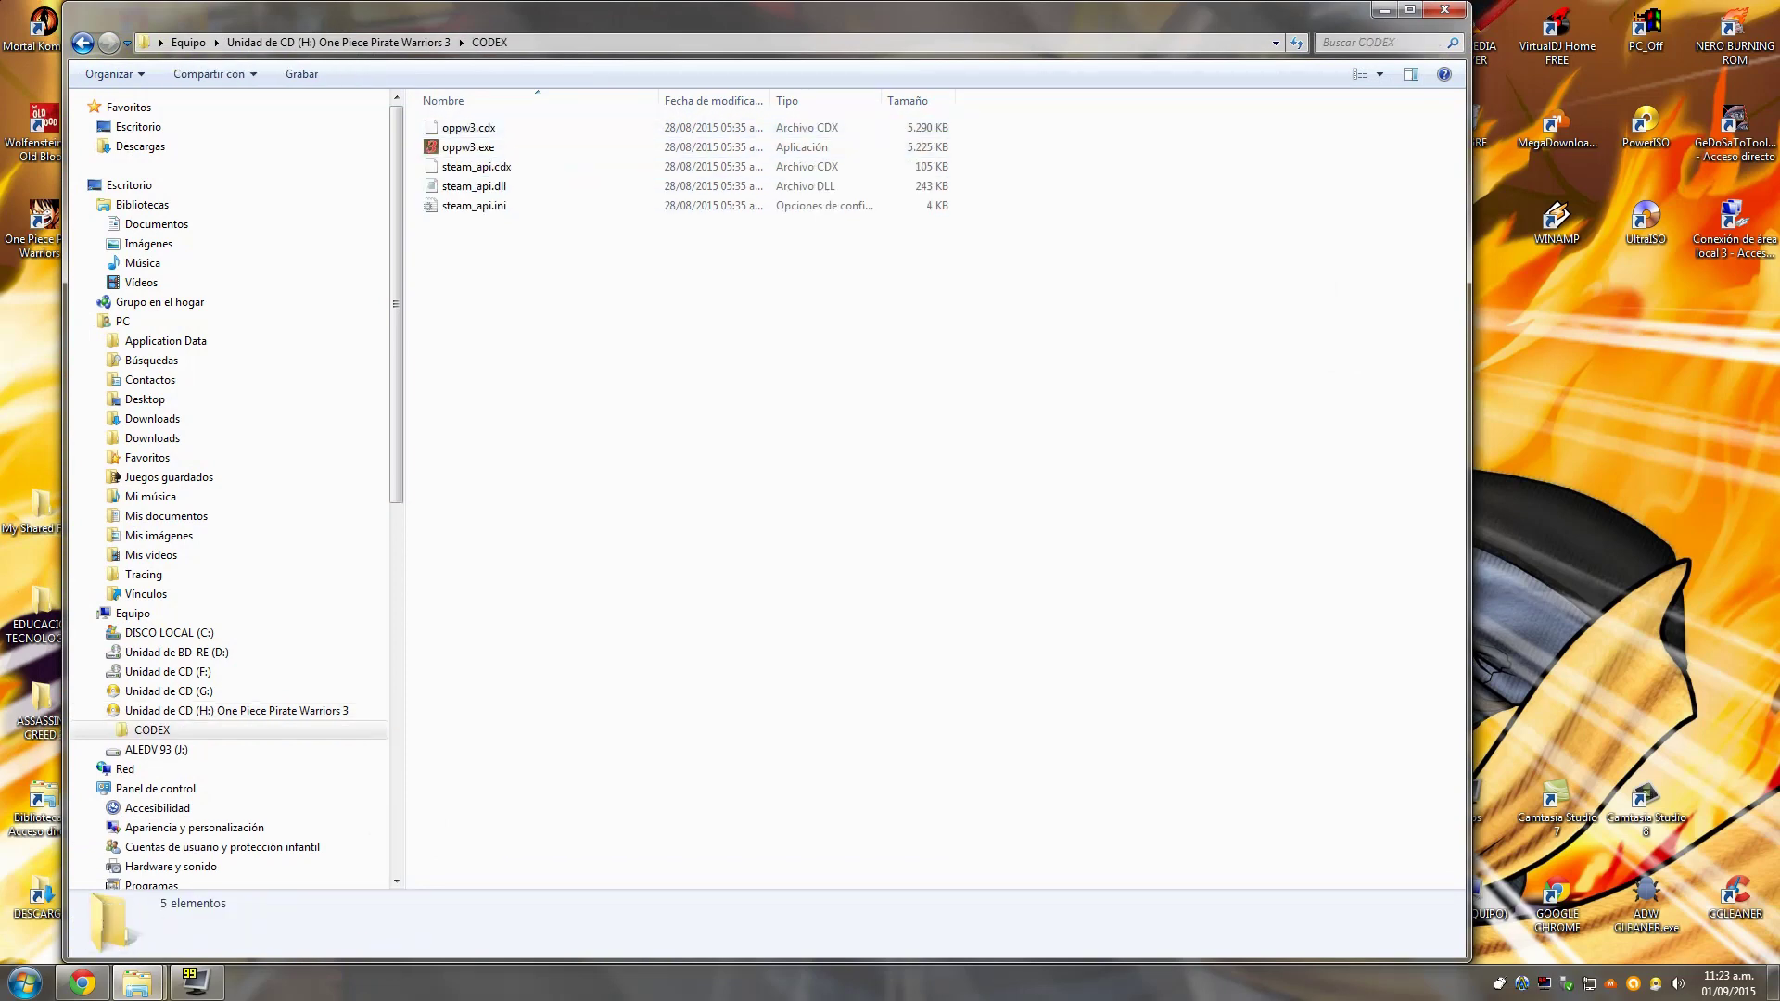
pyautogui.moveTo(603, 228); pyautogui.dragTo(429, 128)
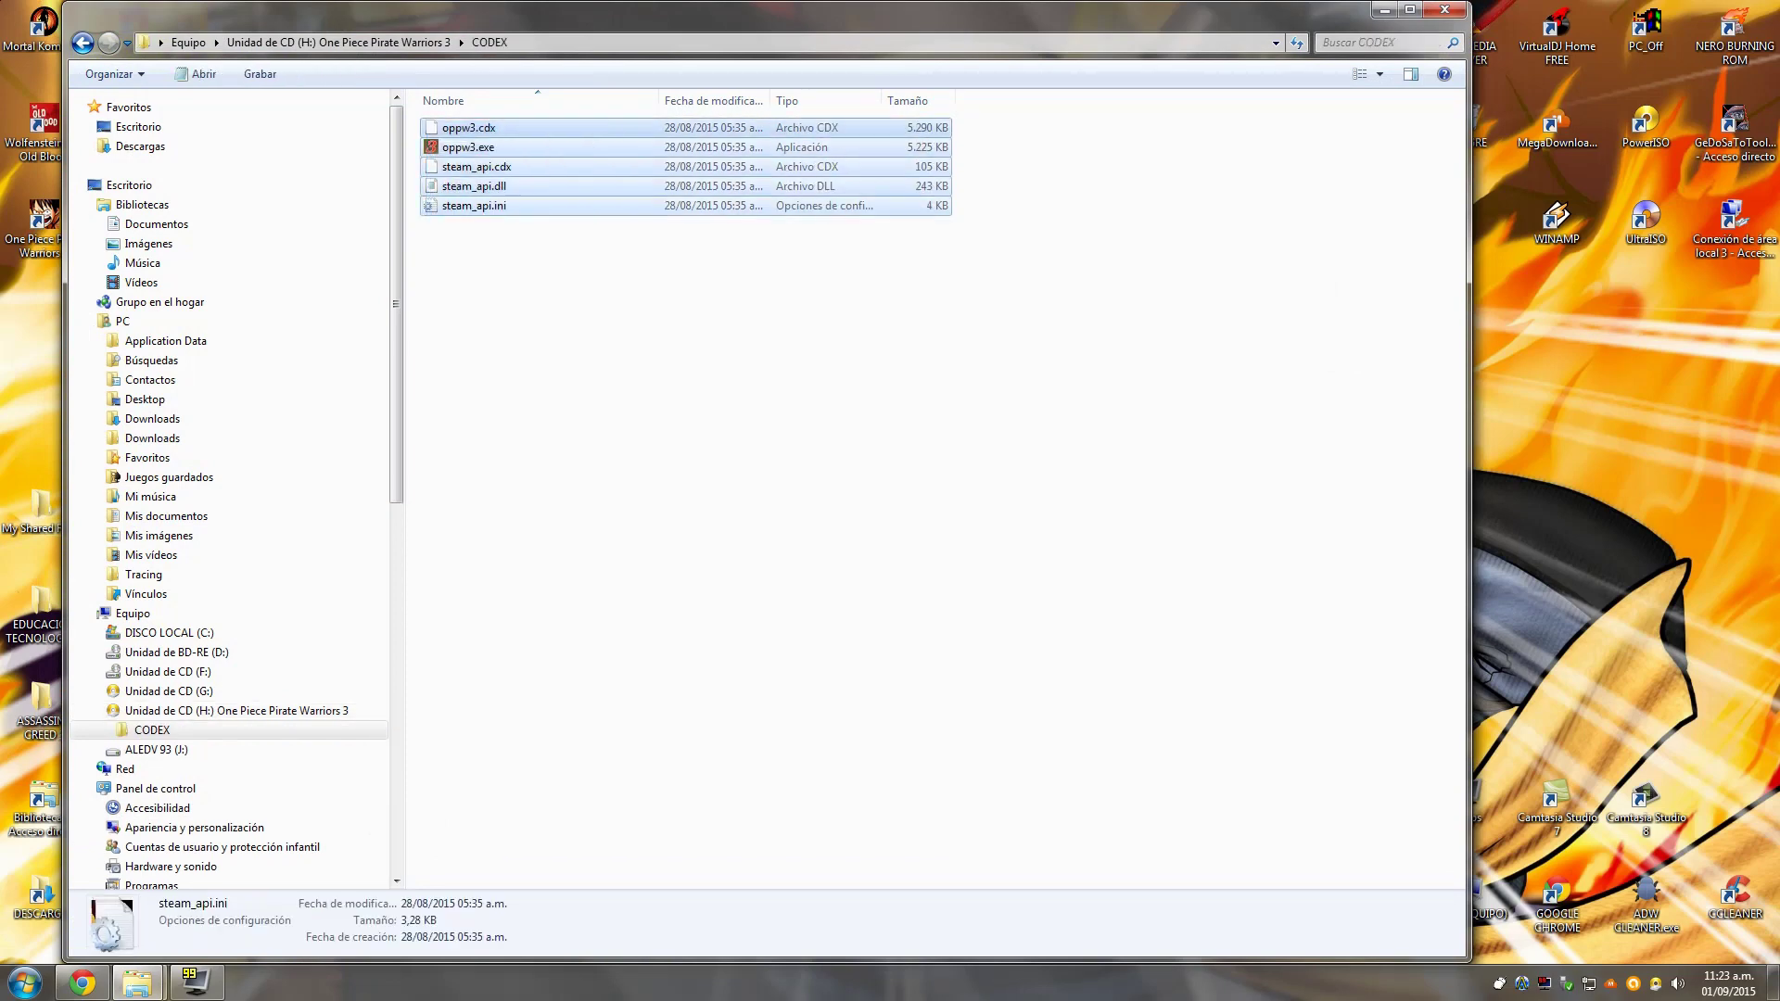
pyautogui.rightClick(441, 130)
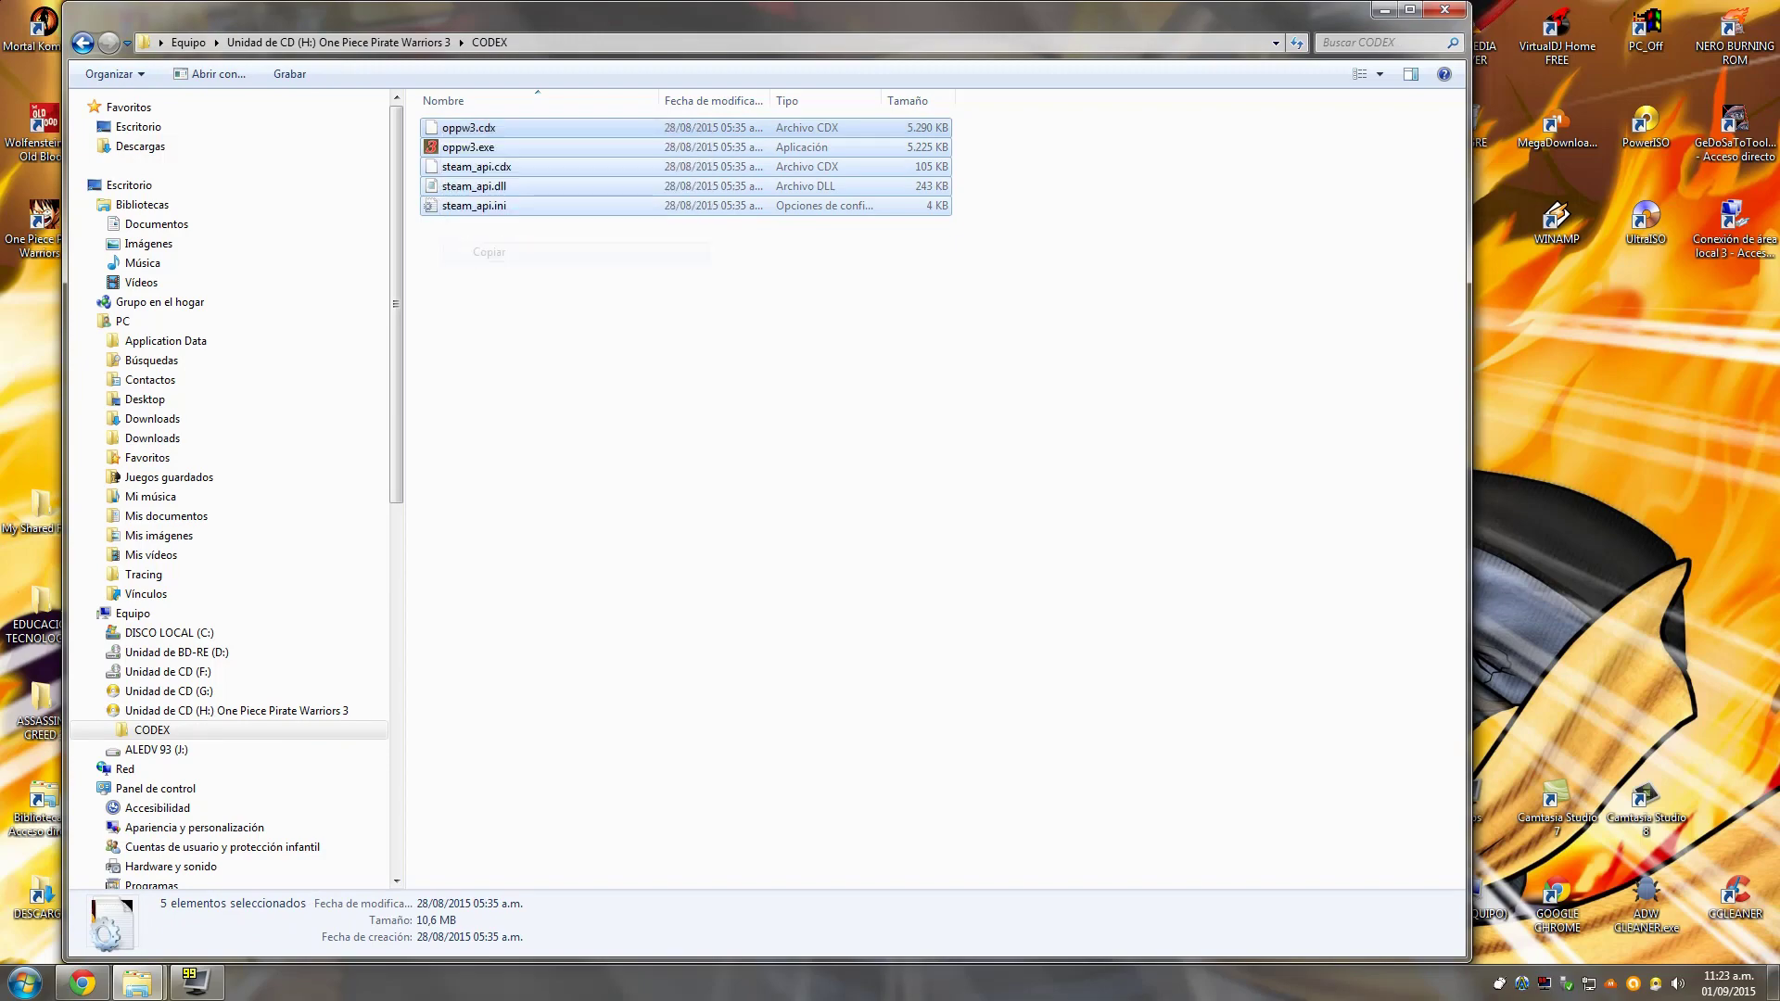
pyautogui.click(489, 251)
pyautogui.hotkey('alt', 'F4')
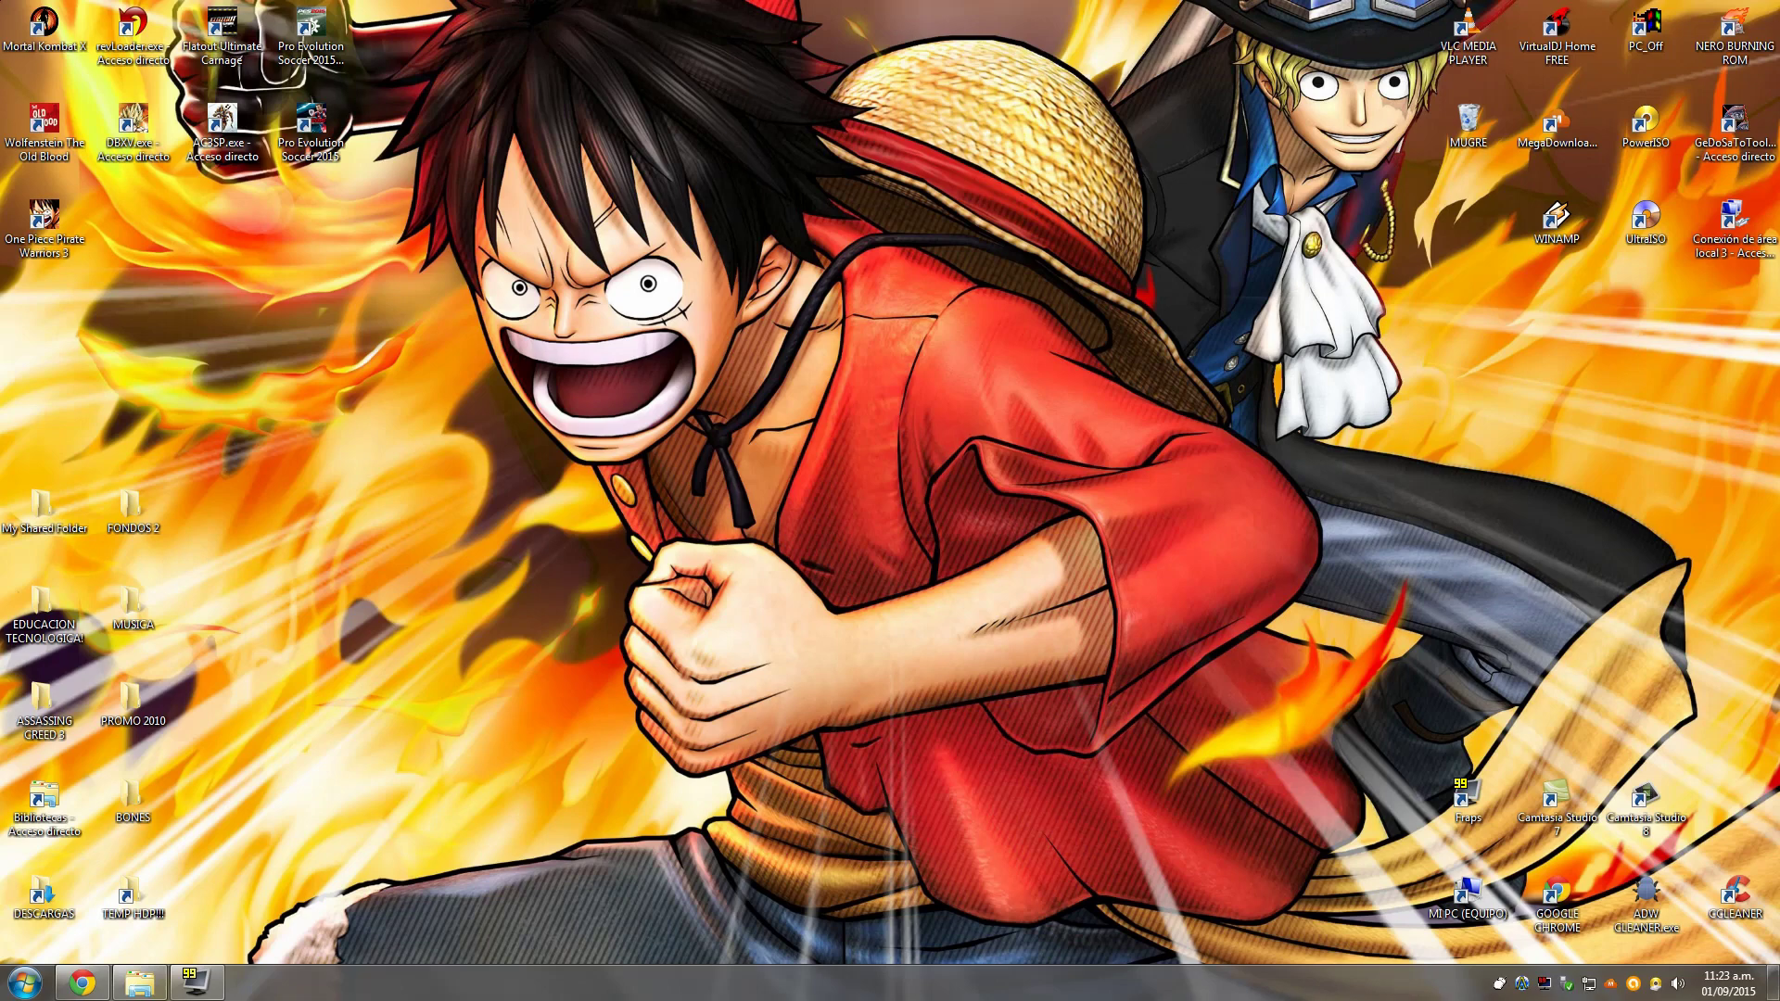
# - Open the One Piece Pirate Warriors 3 folder under Archivos de programa (x86) on DISCO LOCAL (C:), keeping the newest folders first
pyautogui.doubleClick(1468, 892)
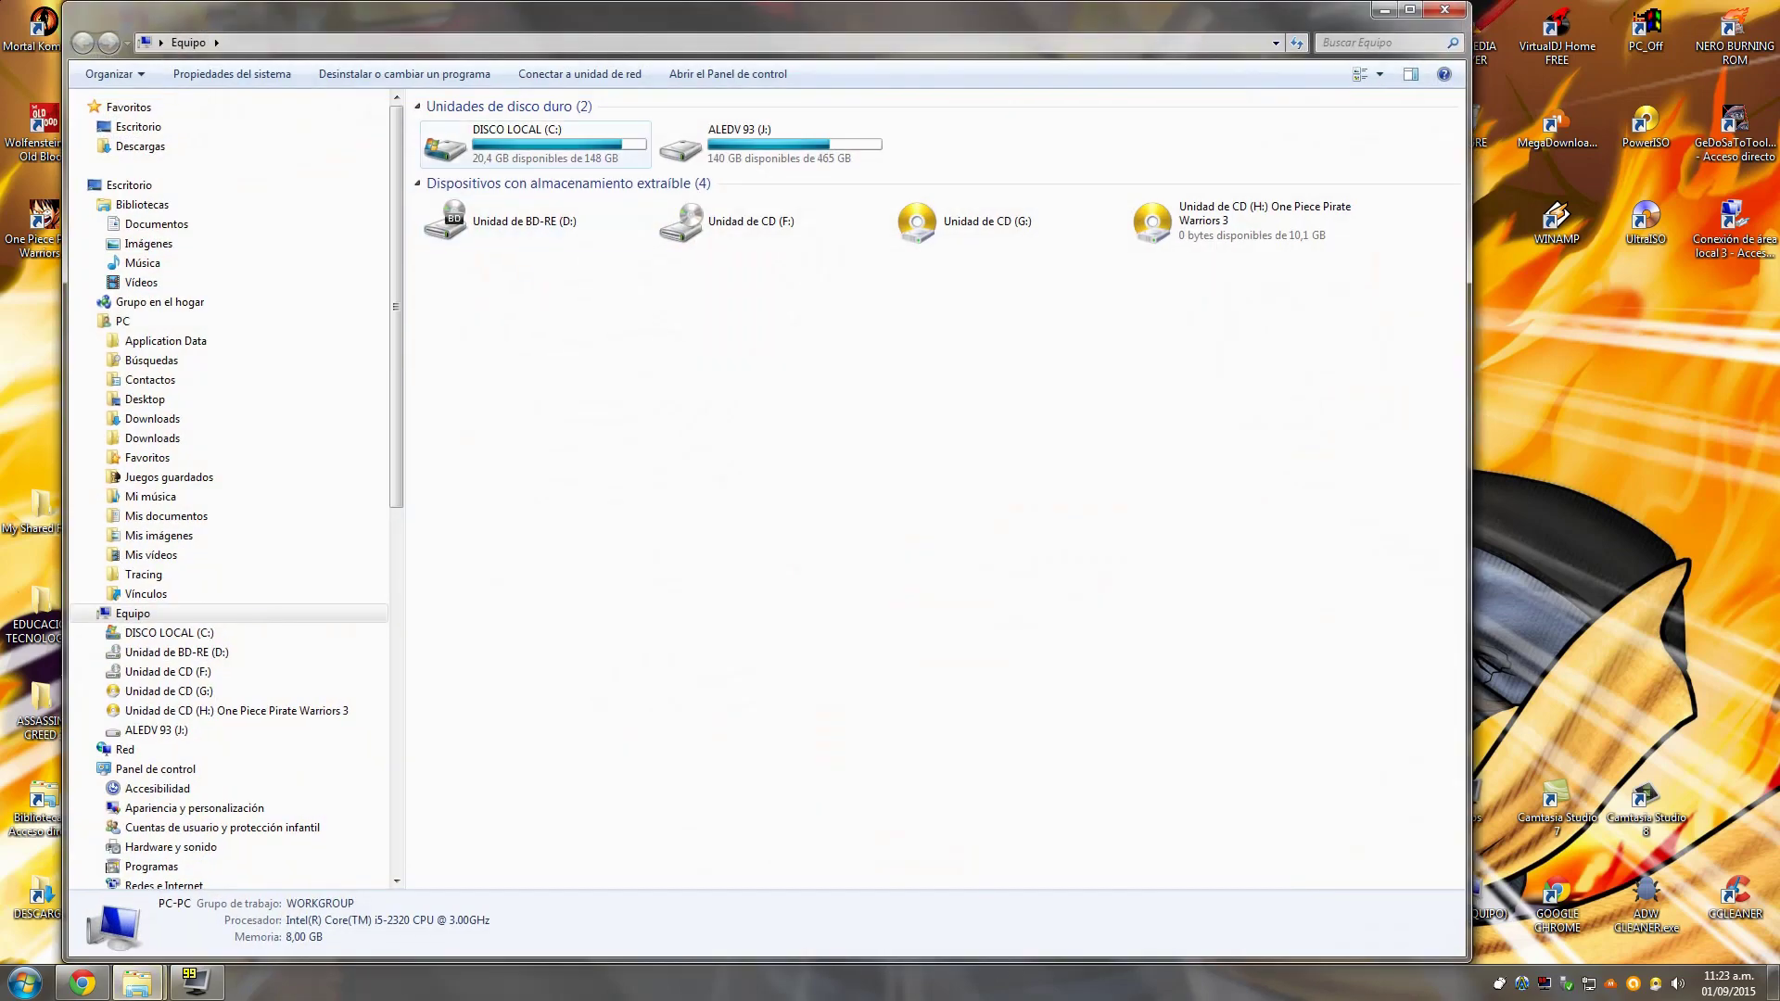
pyautogui.doubleClick(535, 144)
pyautogui.doubleClick(501, 166)
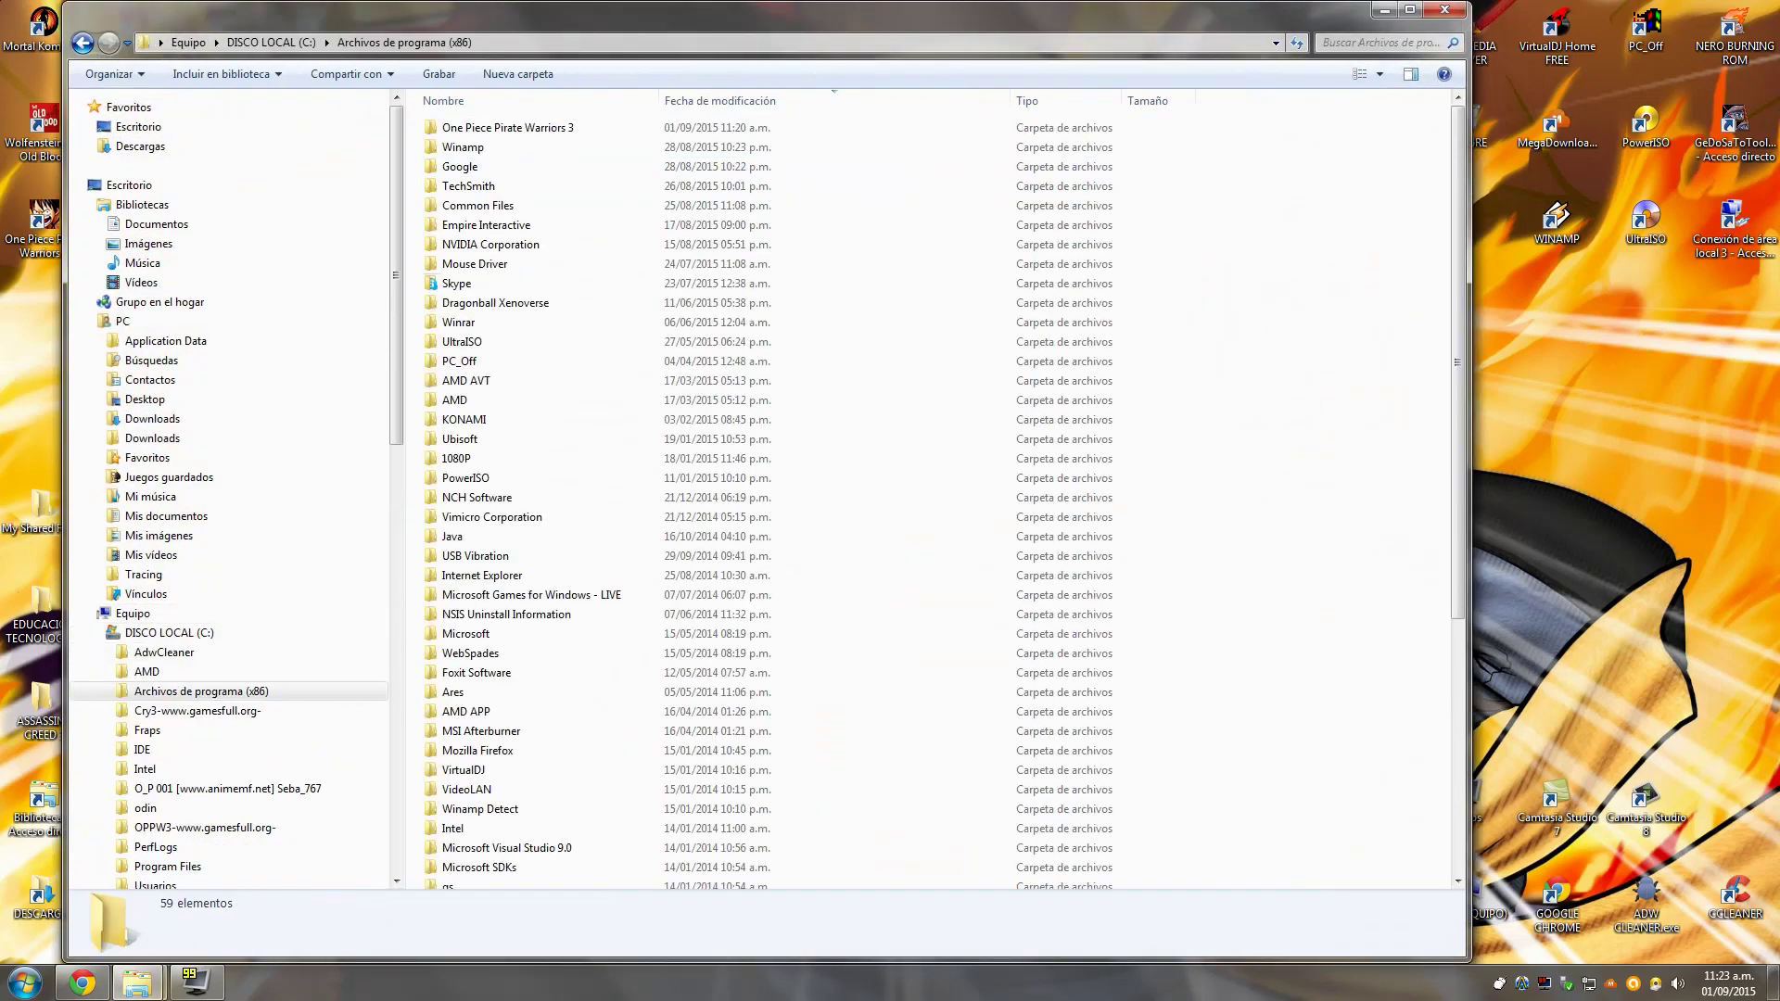
pyautogui.click(508, 127)
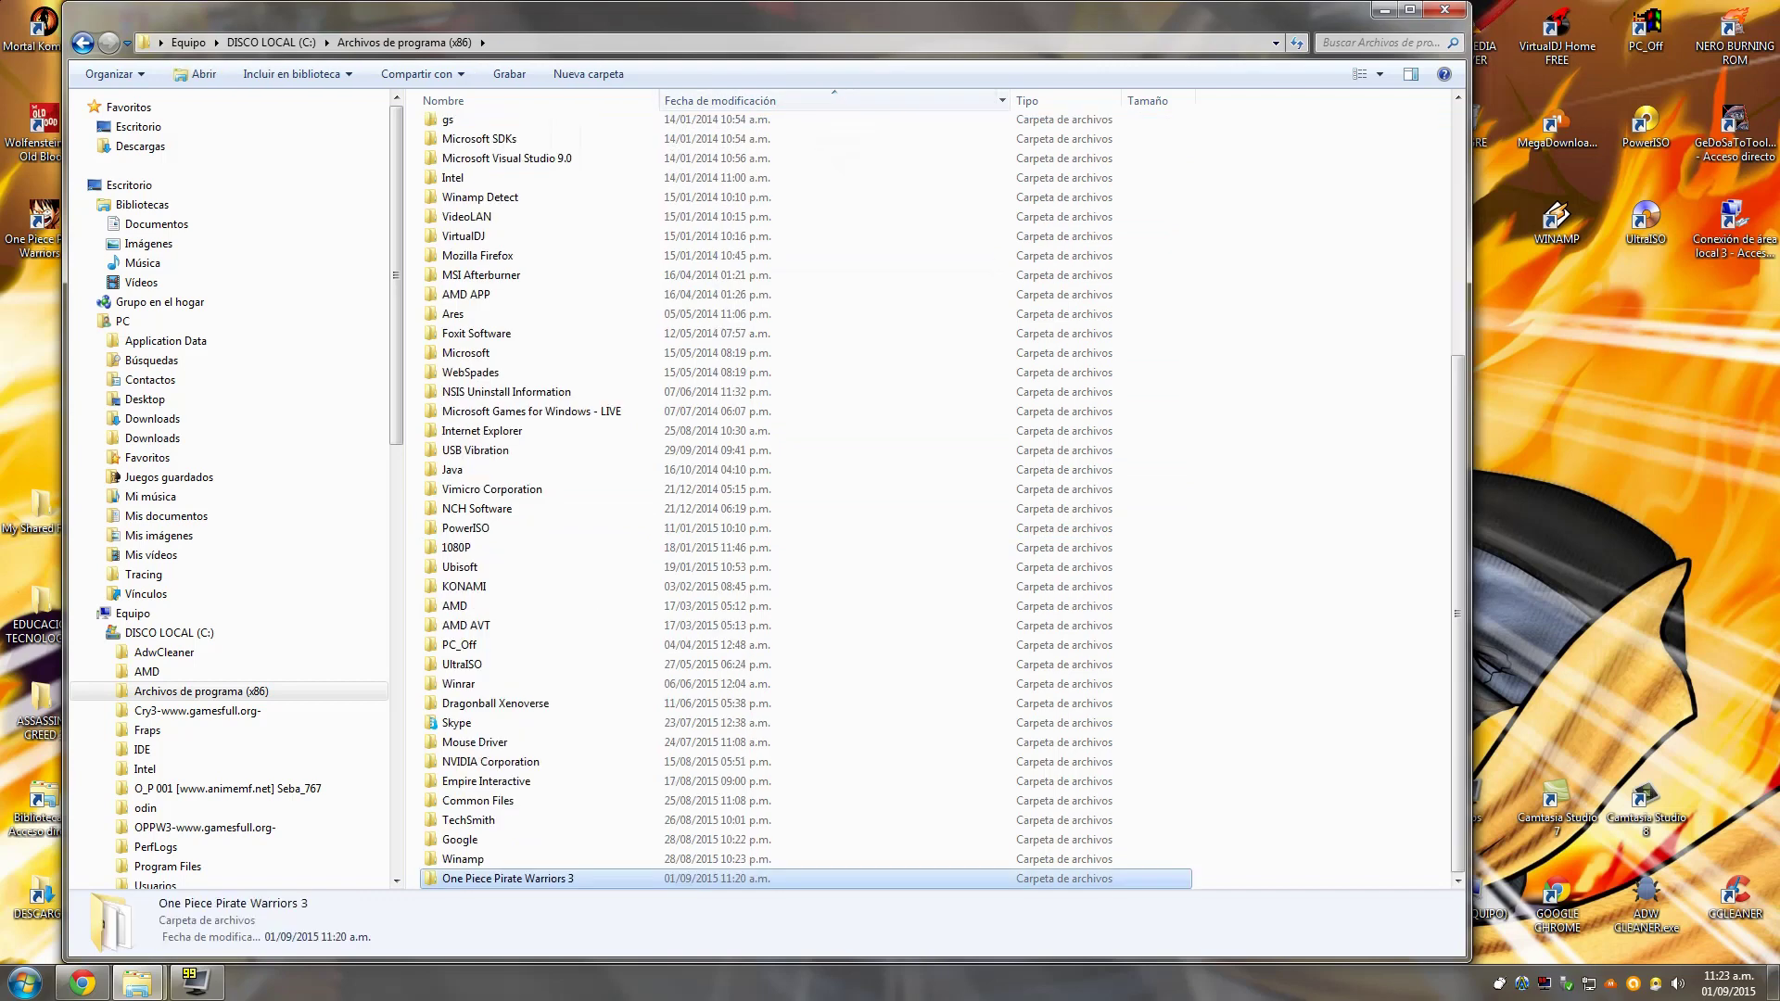
pyautogui.click(832, 100)
pyautogui.click(832, 100)
pyautogui.click(833, 100)
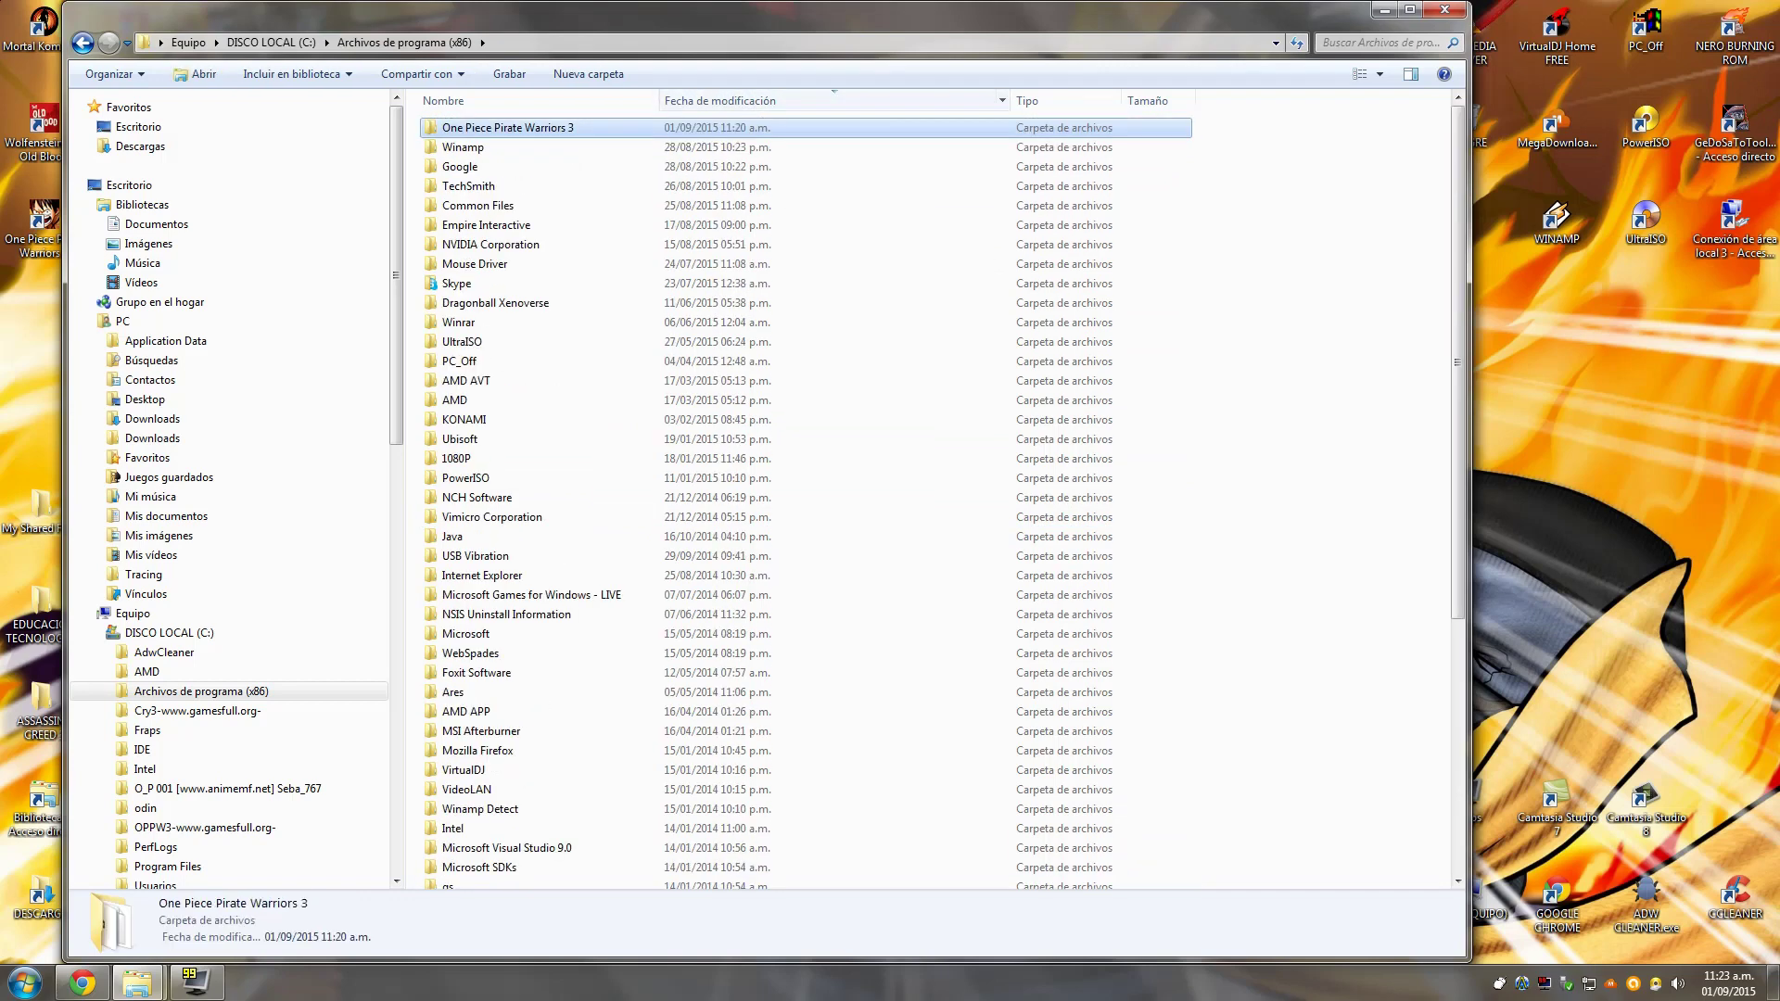
pyautogui.doubleClick(508, 127)
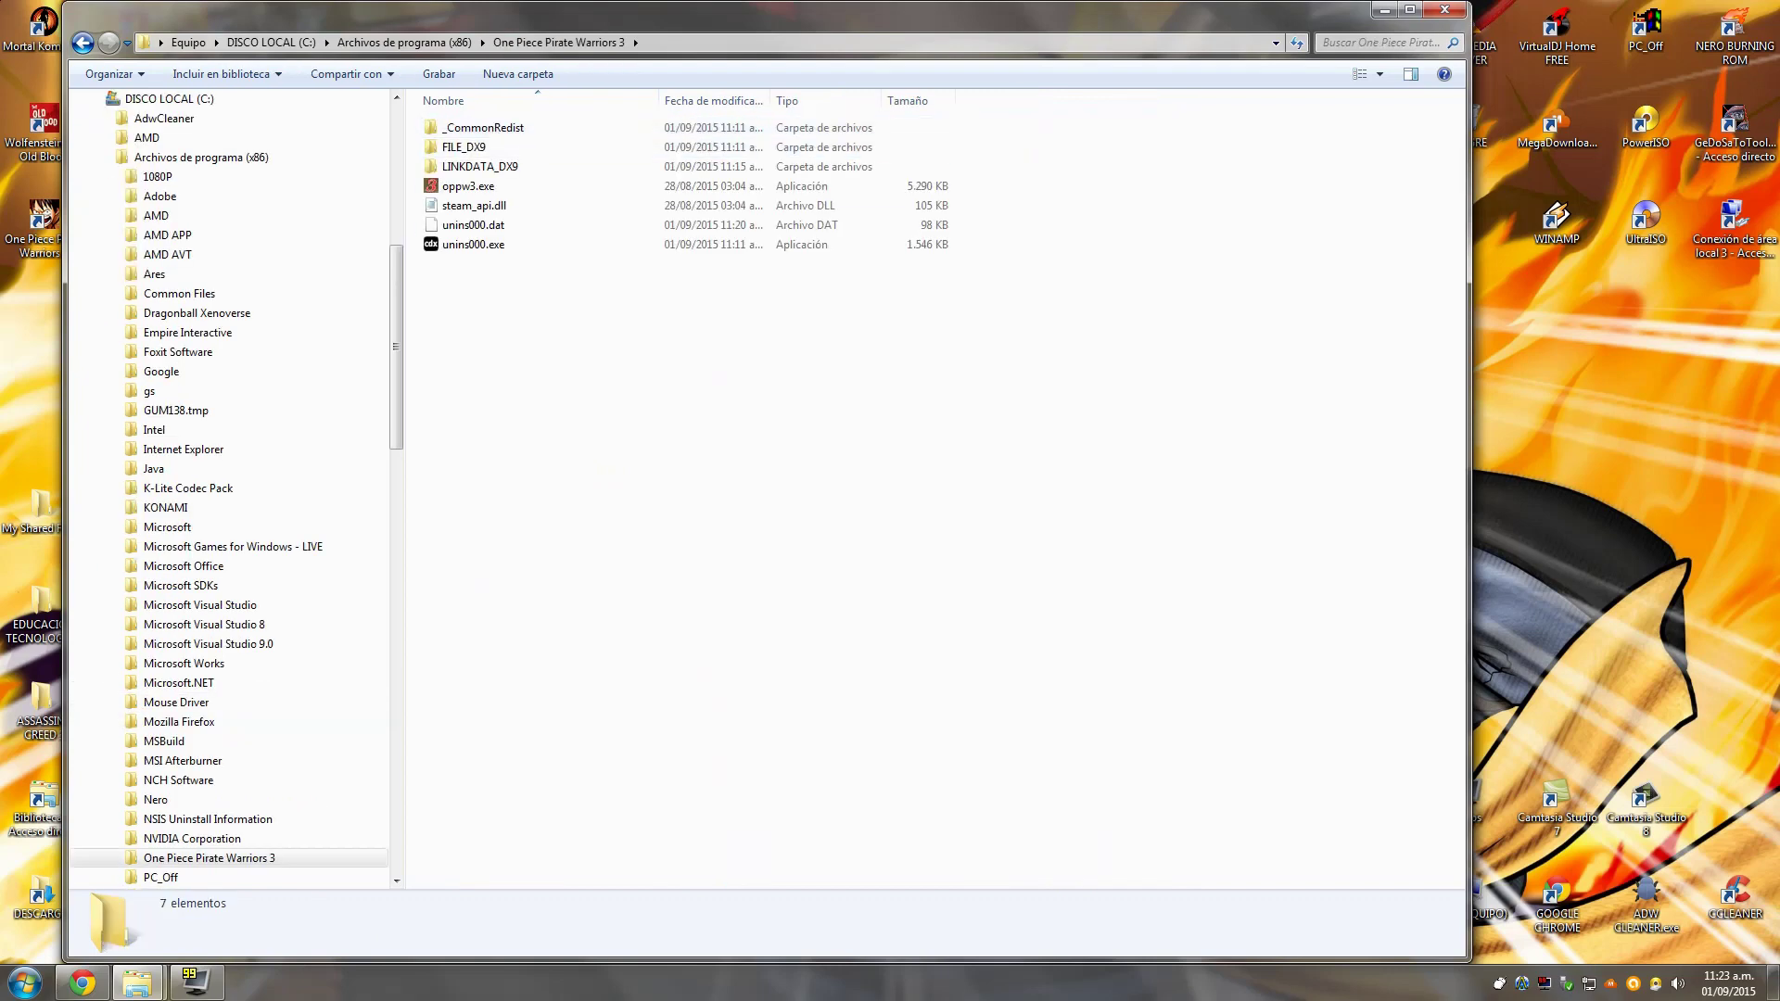
# - Paste the copied CODEX files into the game folder, replacing the existing files of the same name, and clear the selection
pyautogui.rightClick(547, 358)
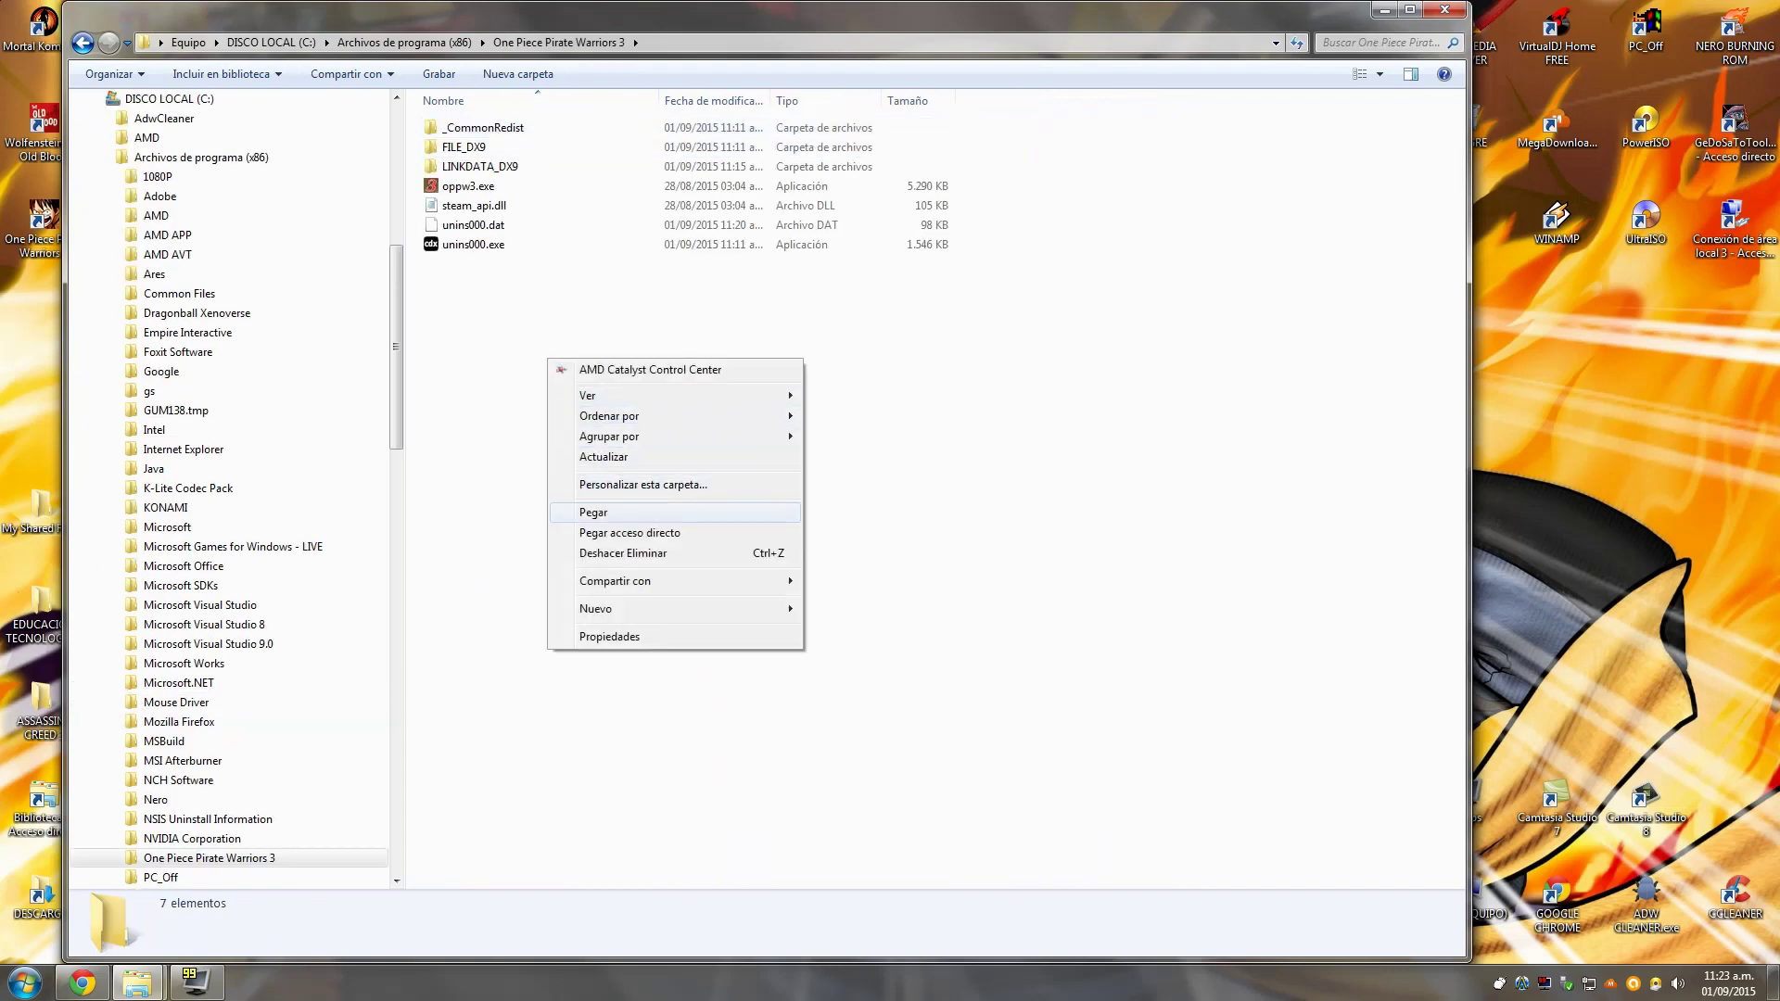
pyautogui.click(593, 513)
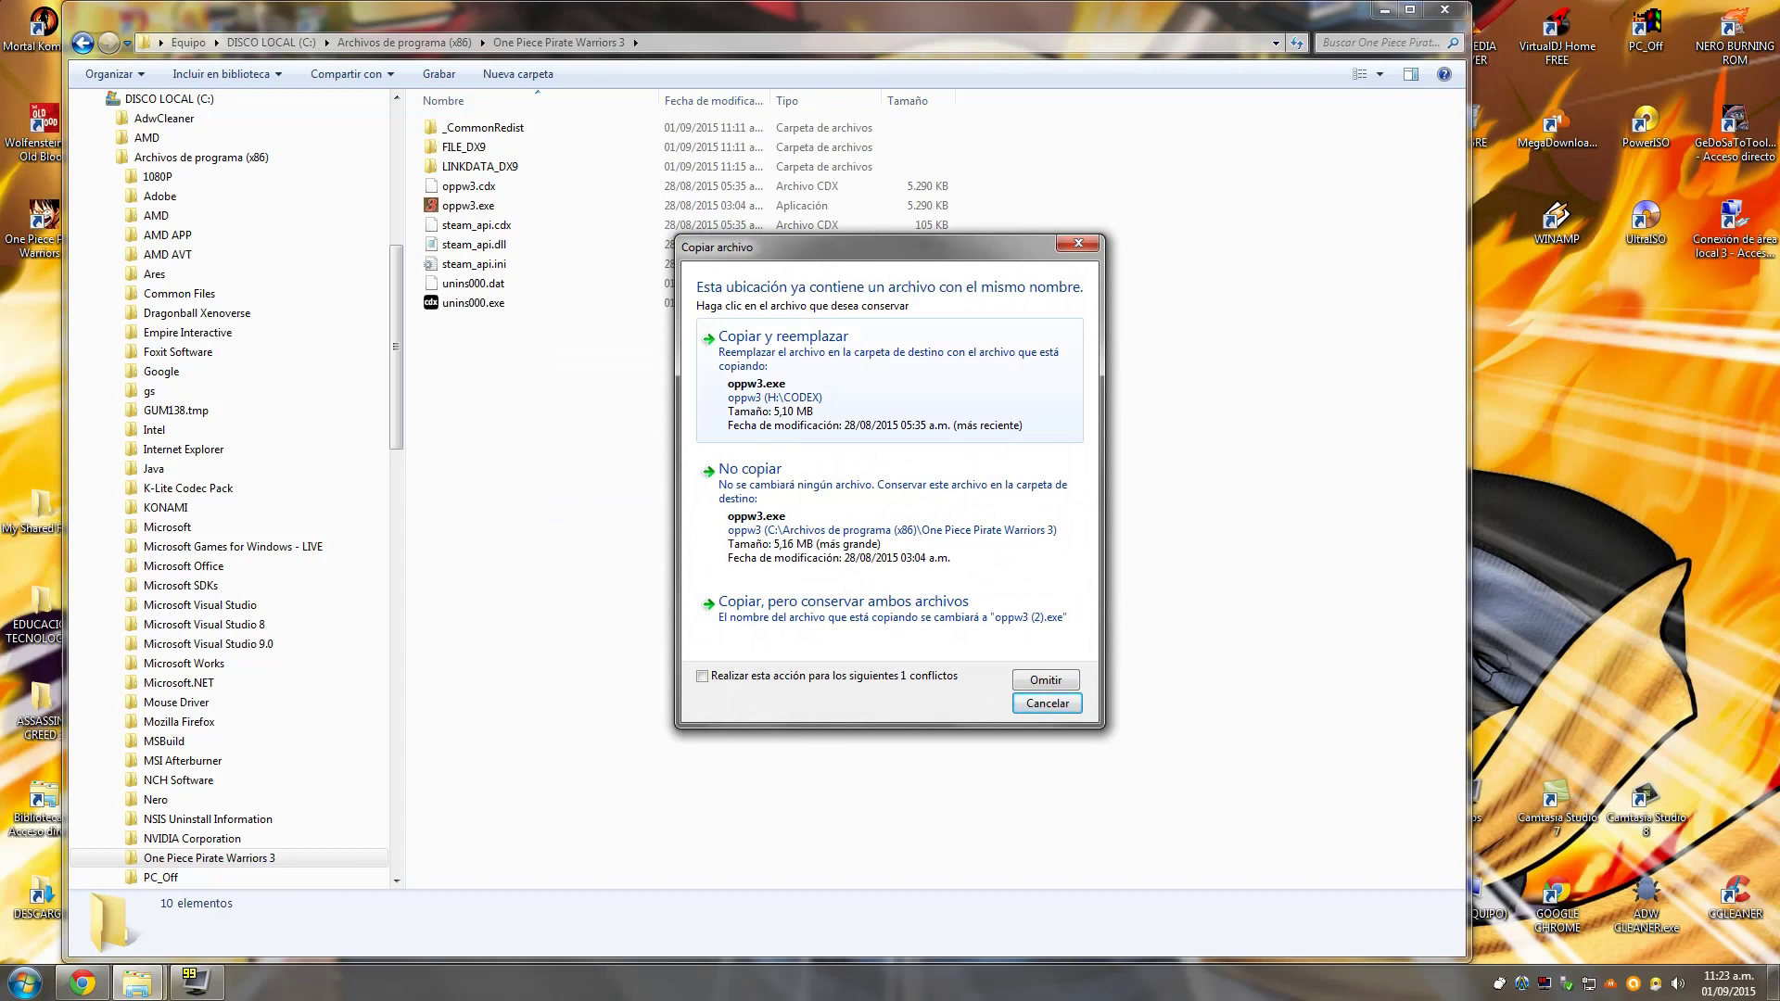
pyautogui.click(783, 343)
pyautogui.click(784, 344)
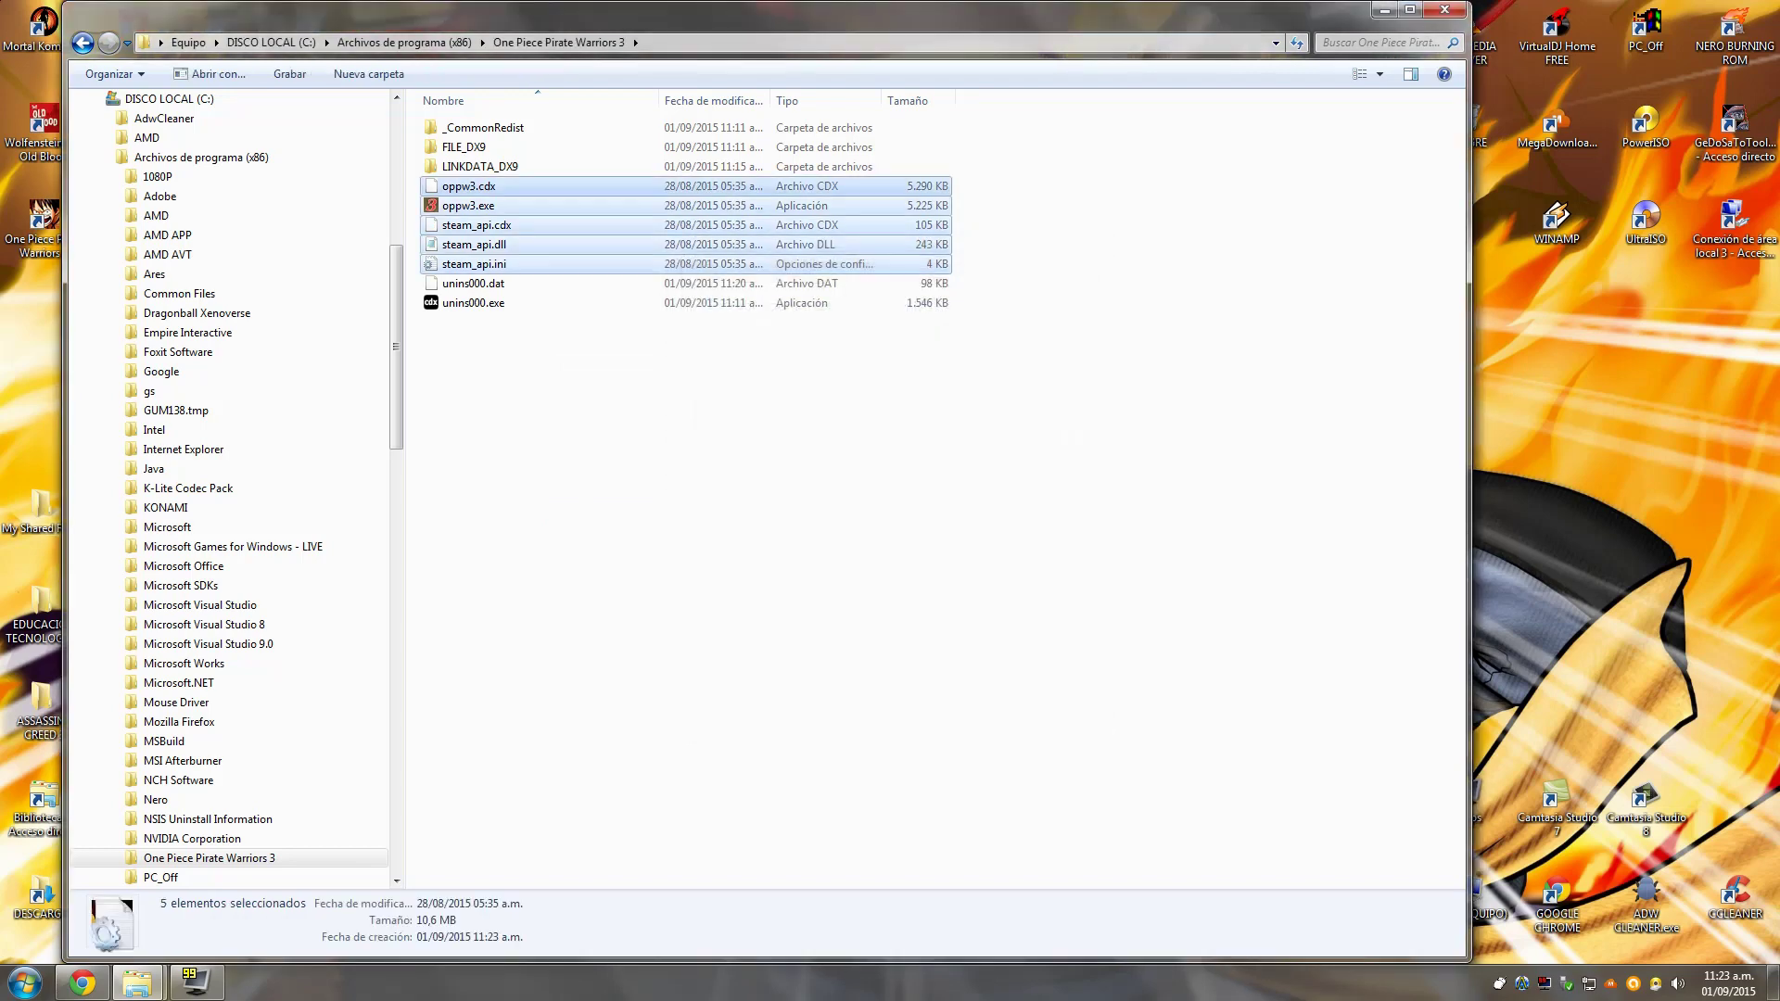
pyautogui.click(784, 343)
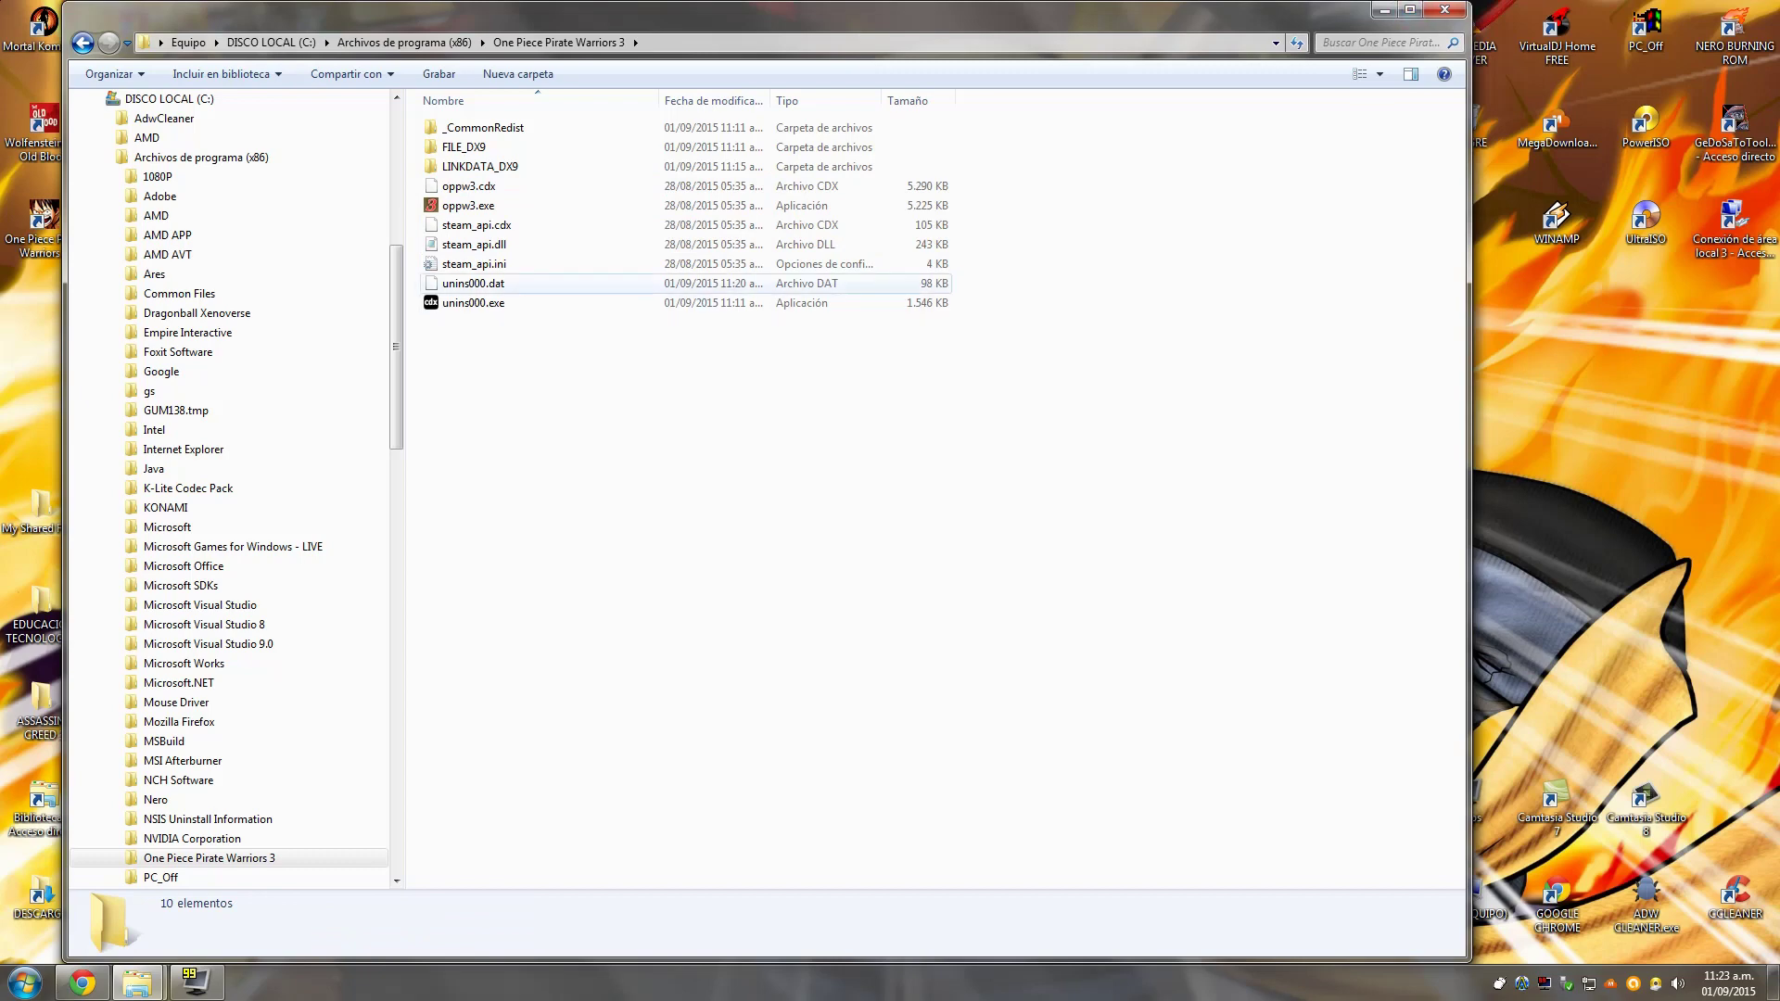
# - Check in the compatibility properties of oppw3.exe that it runs as administrator, and accept the dialog
pyautogui.click(478, 206)
pyautogui.rightClick(484, 213)
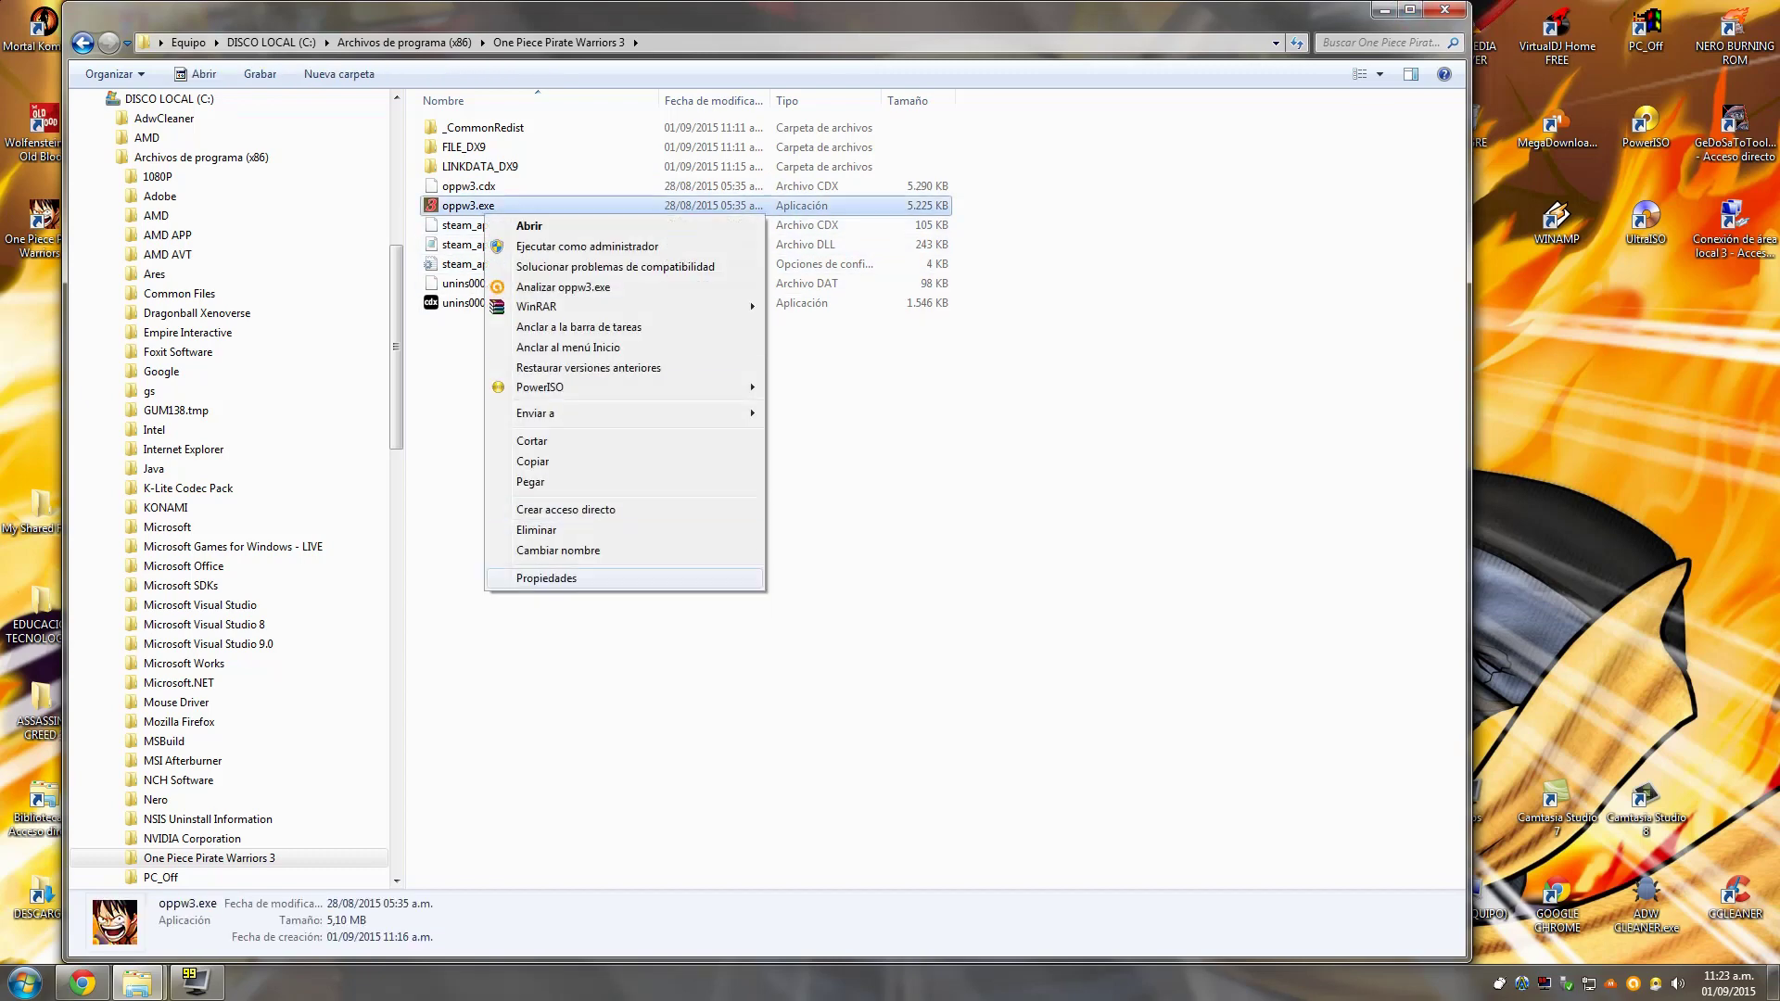
pyautogui.click(546, 578)
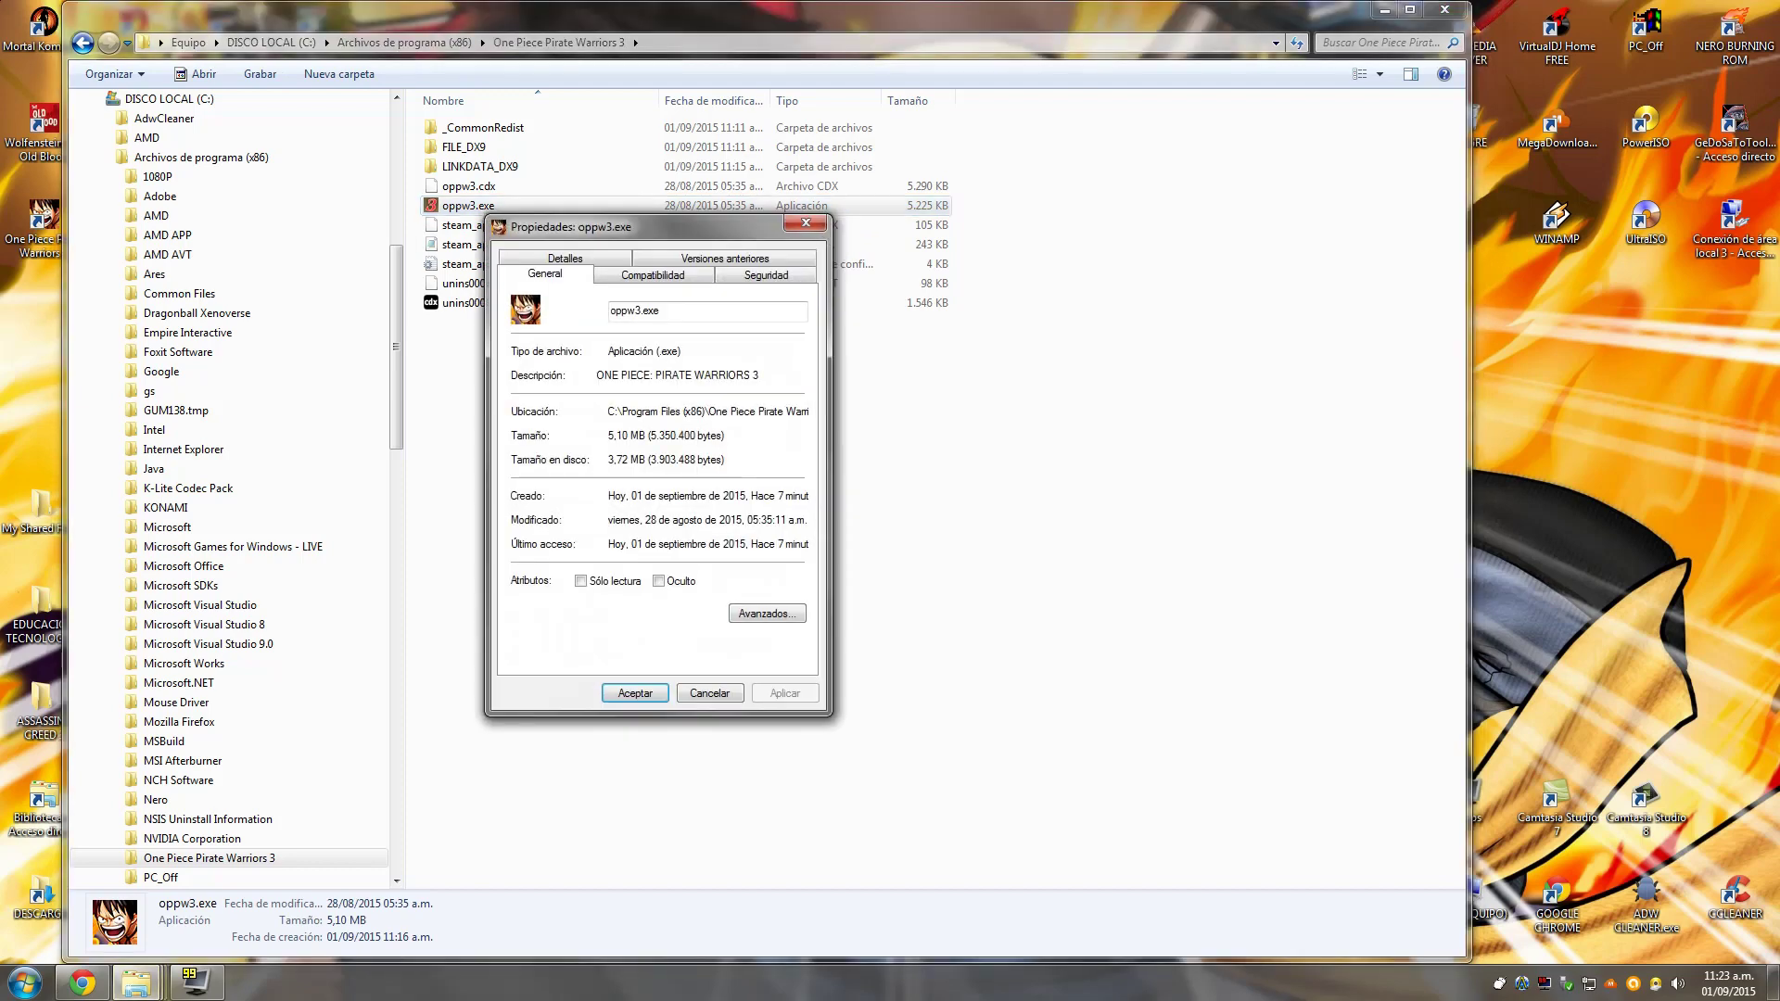
pyautogui.click(653, 275)
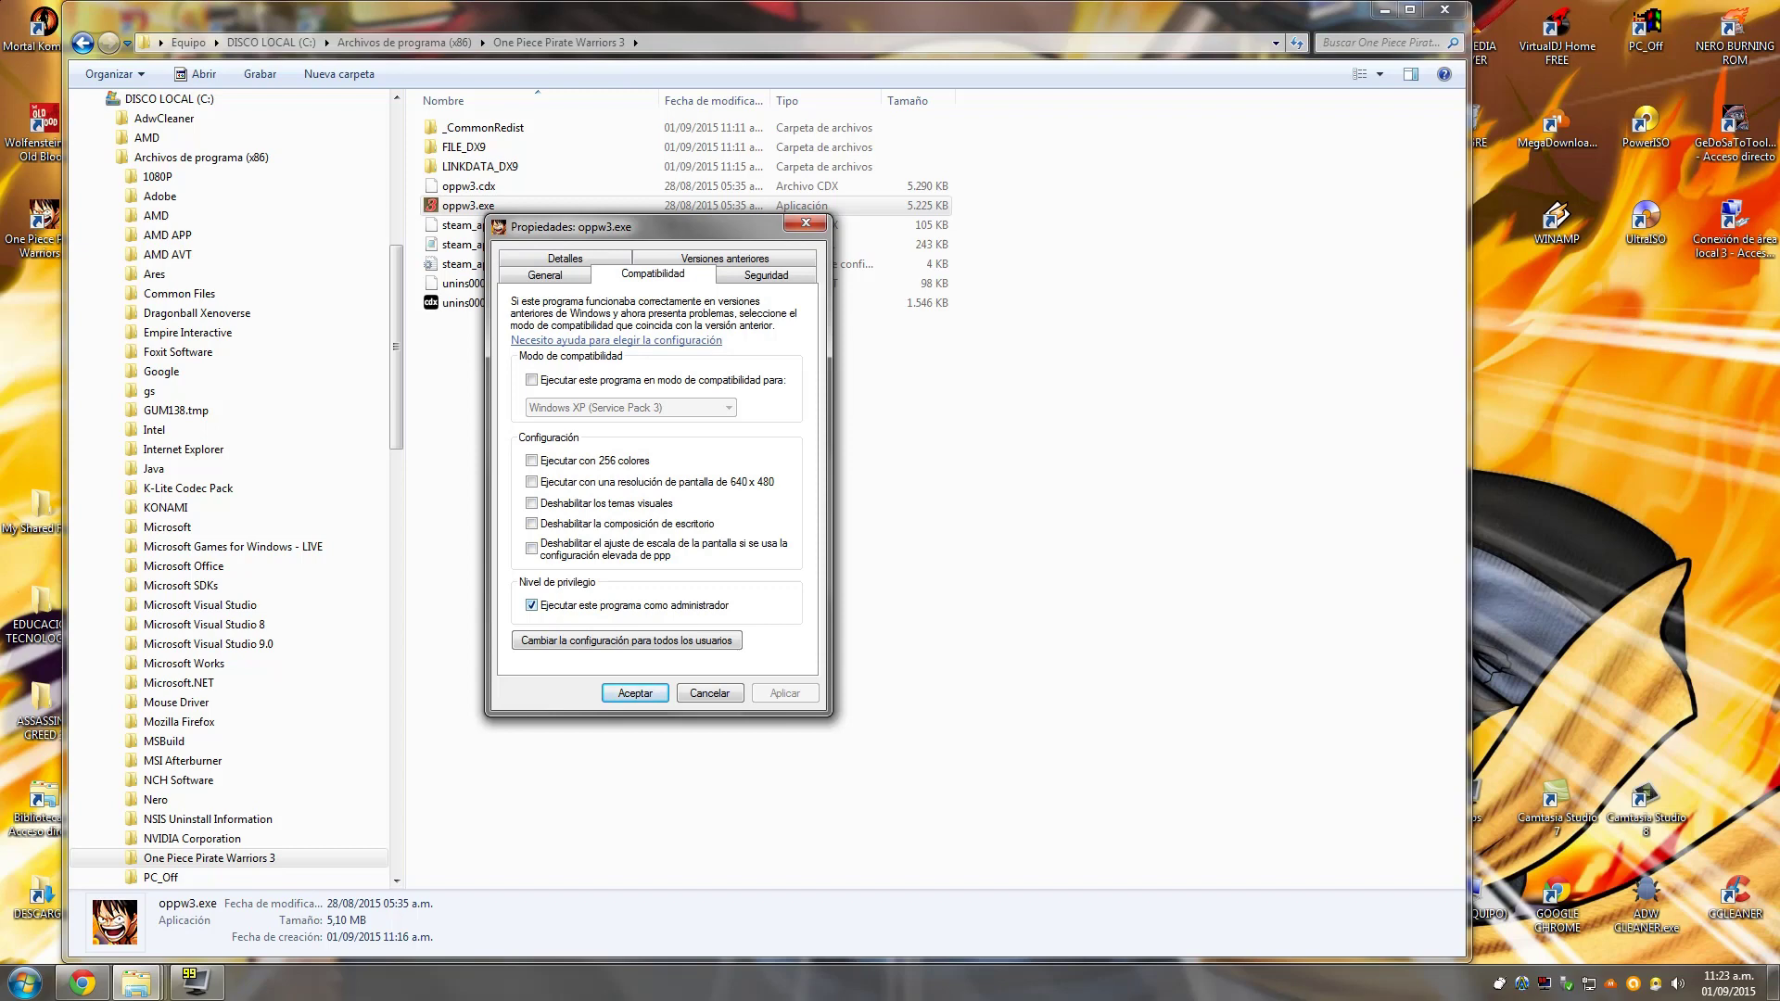
pyautogui.click(635, 693)
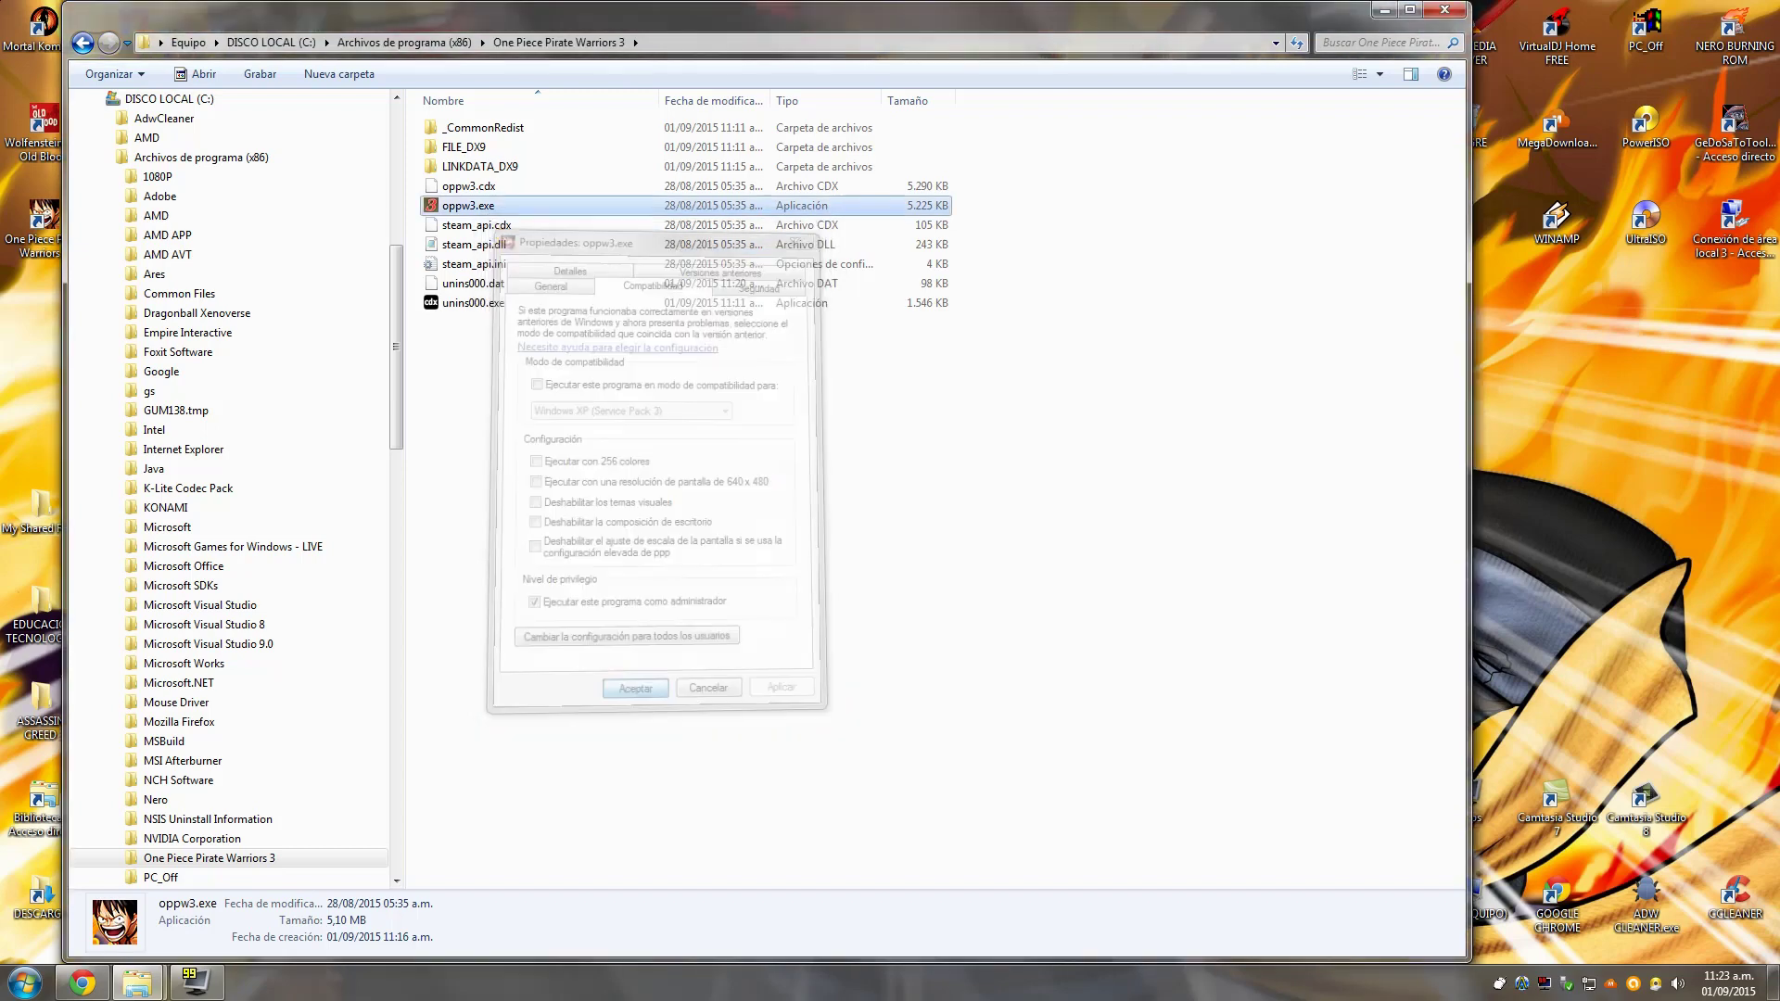
pyautogui.click(137, 983)
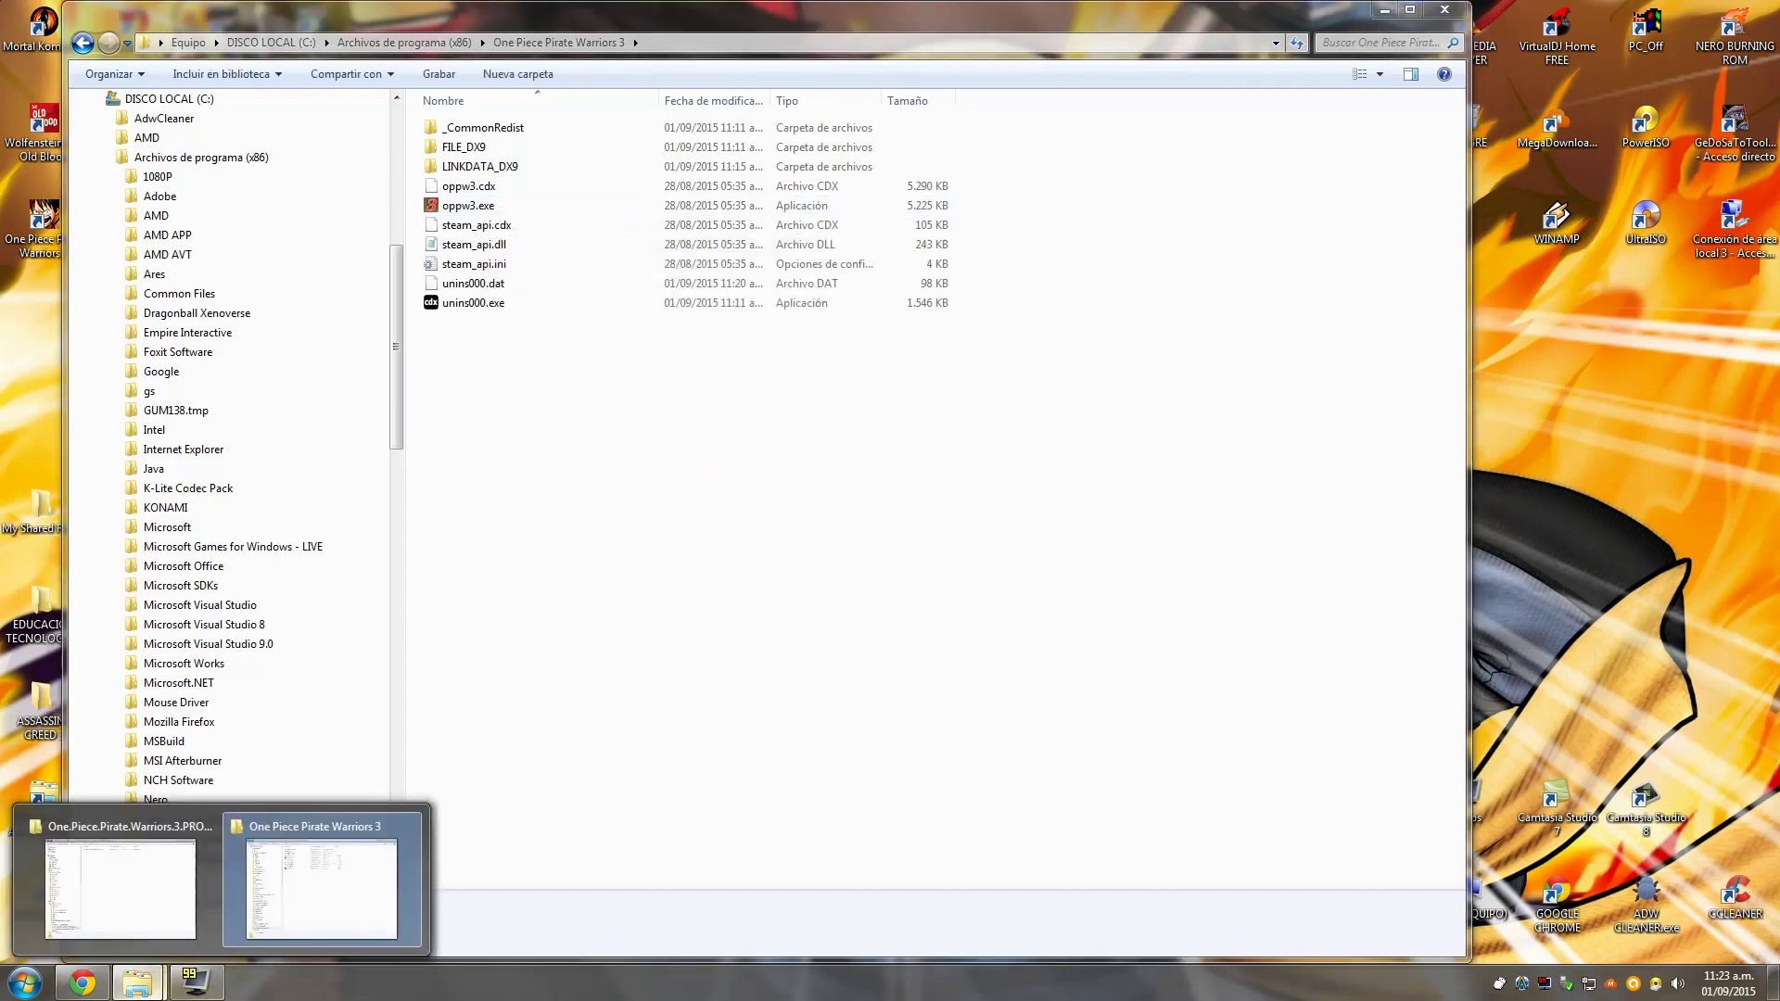
pyautogui.click(121, 888)
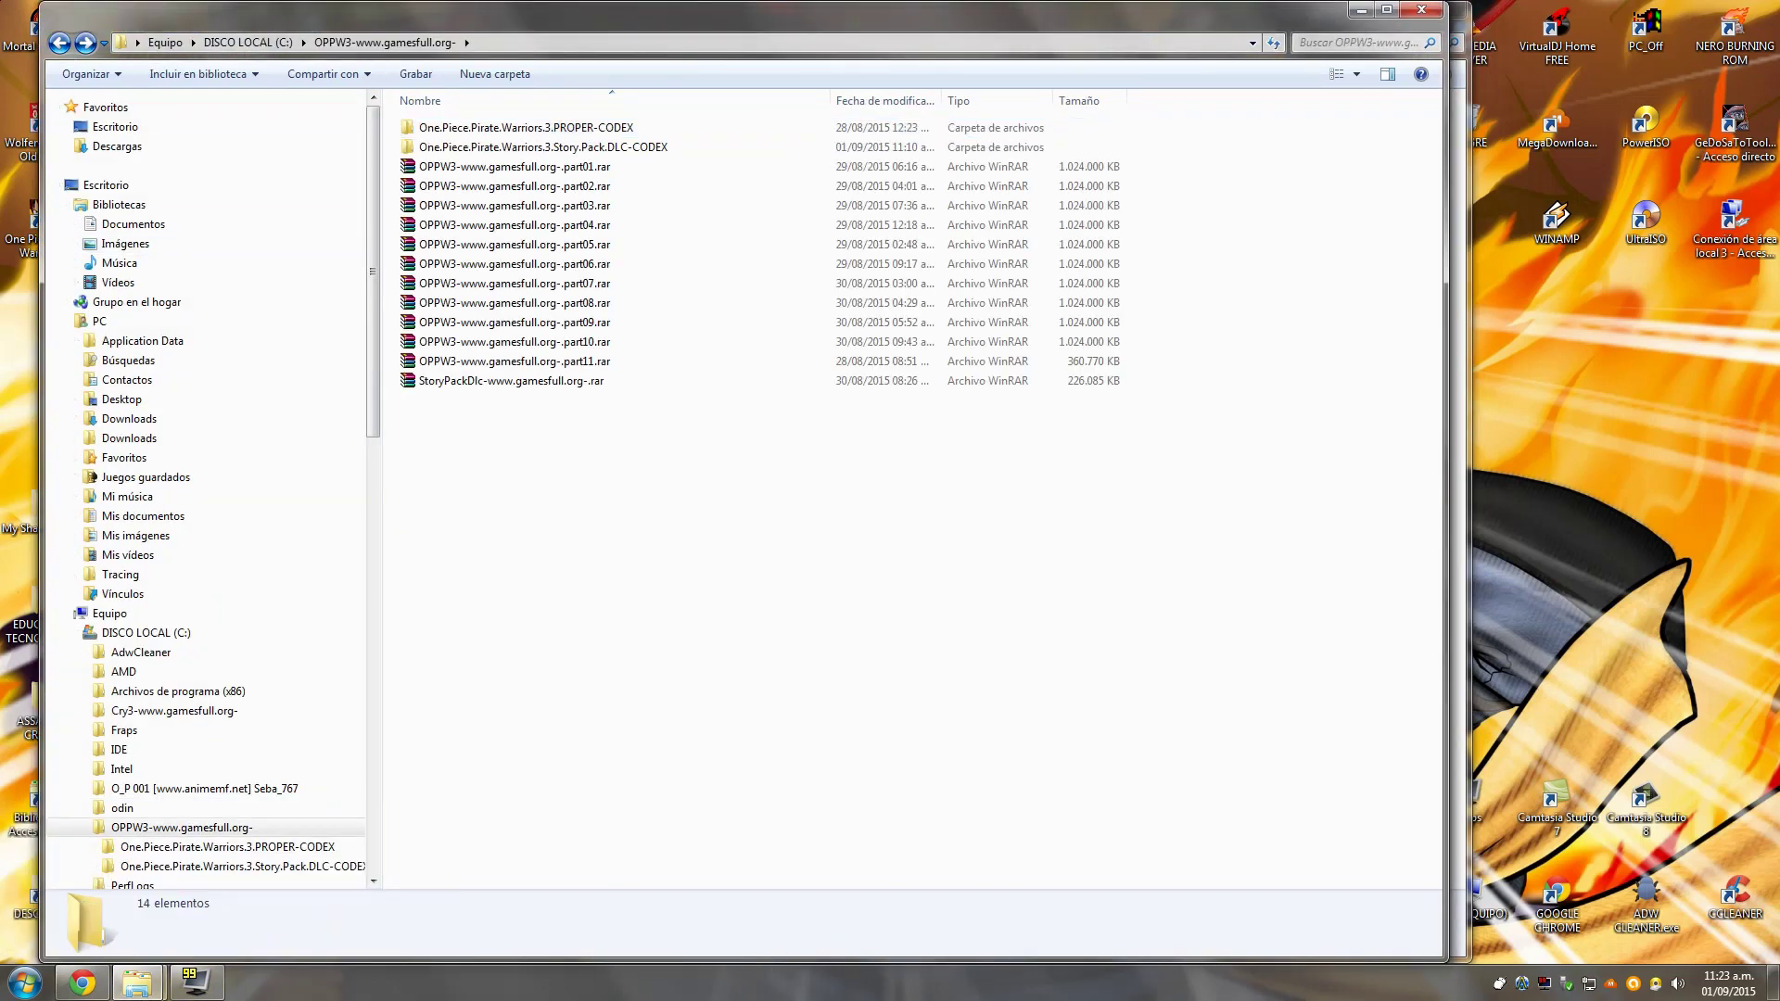
pyautogui.click(510, 380)
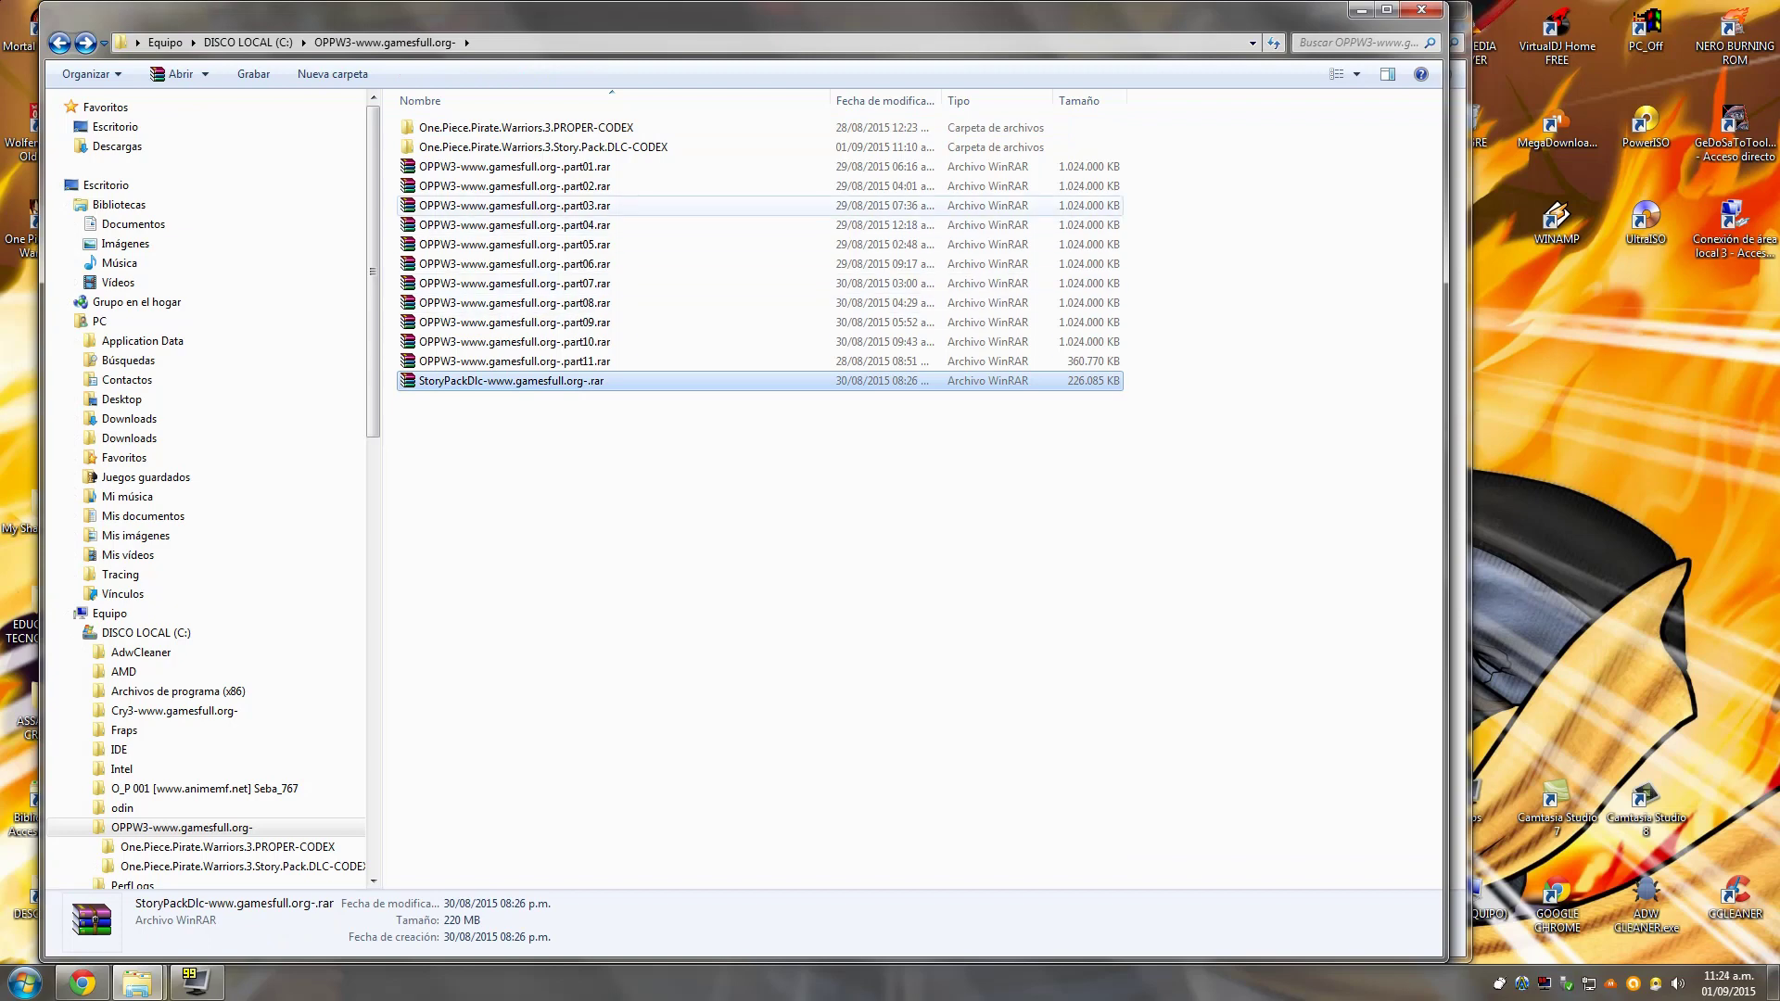
pyautogui.doubleClick(542, 146)
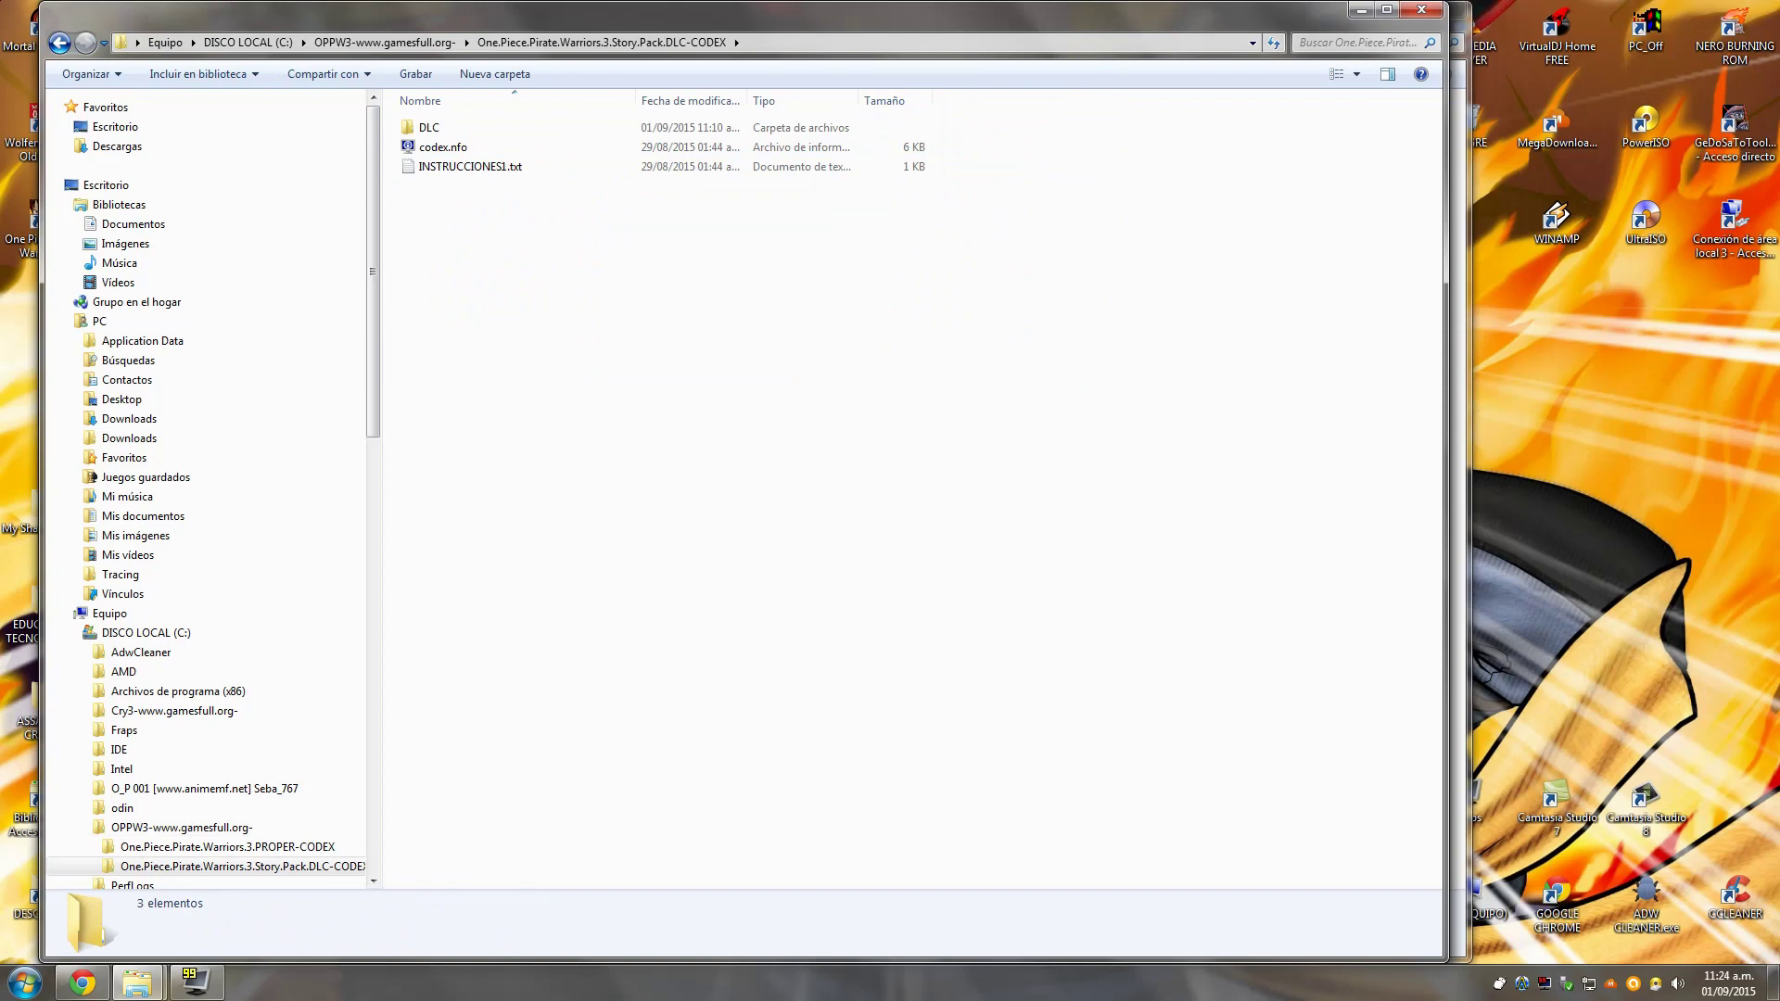
pyautogui.doubleClick(542, 127)
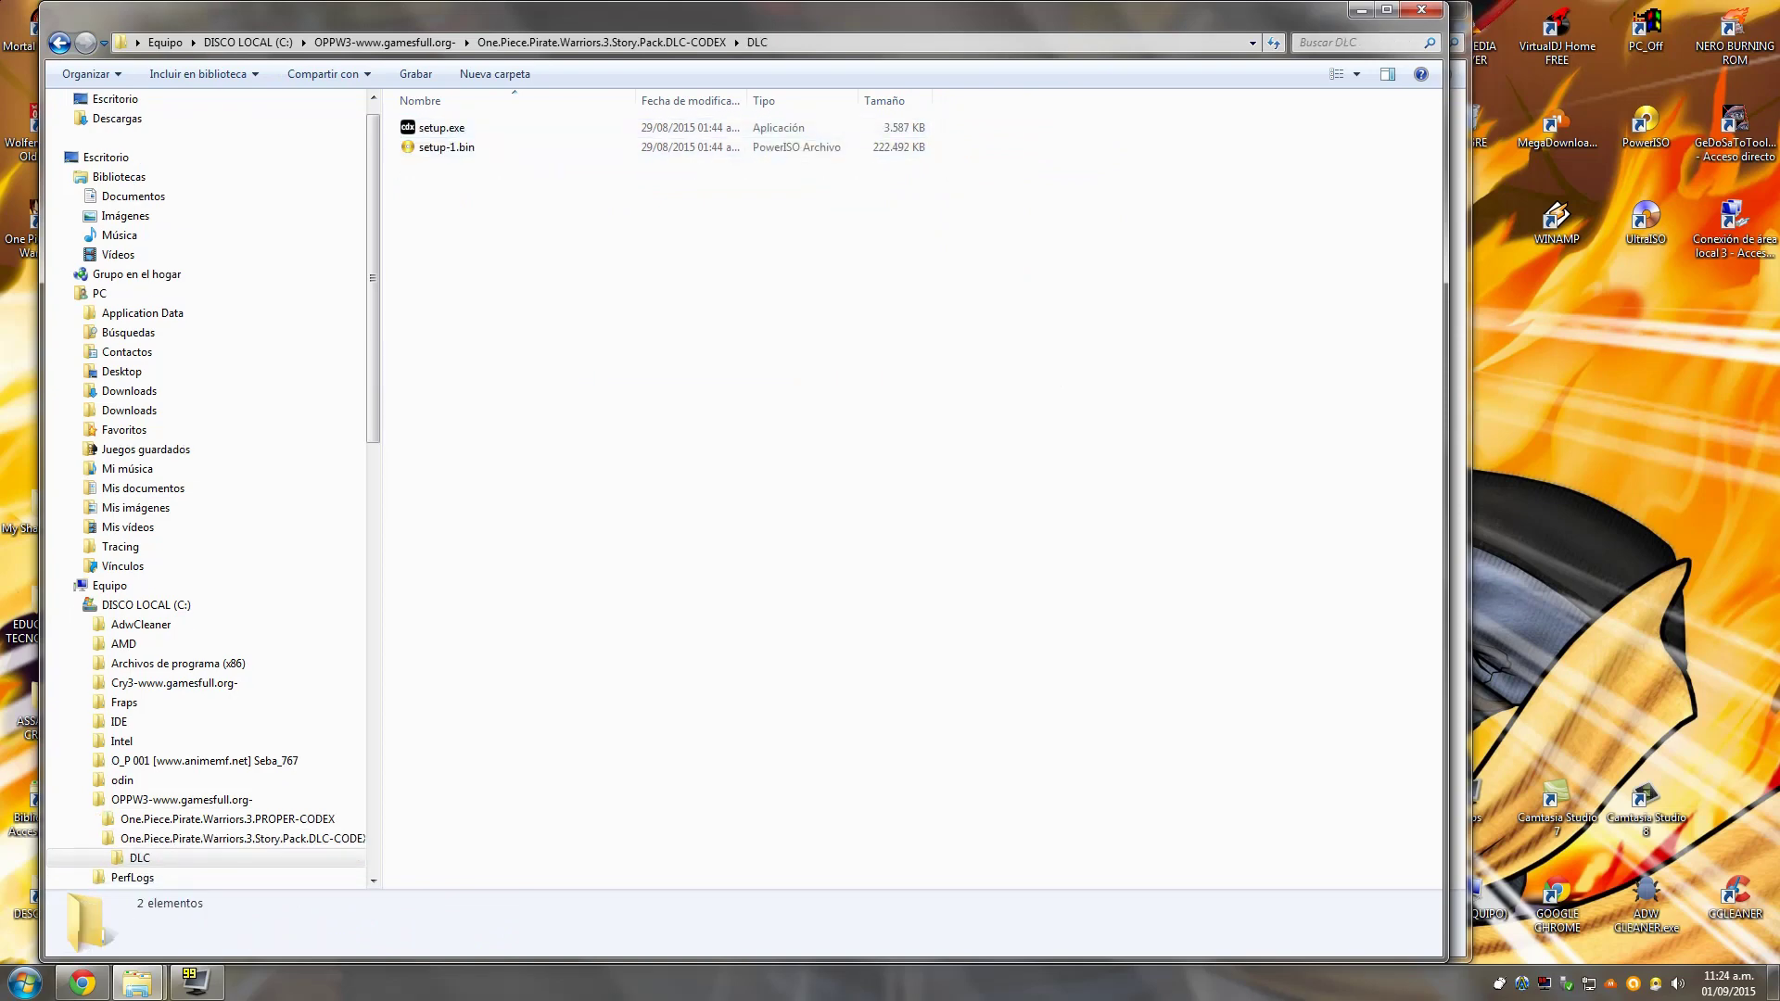
# - Run setup.exe to install the Story Pack DLC into C:\Program Files (x86)\One Piece Pirate Warriors 3, finish the installer and close the folder window
pyautogui.doubleClick(441, 127)
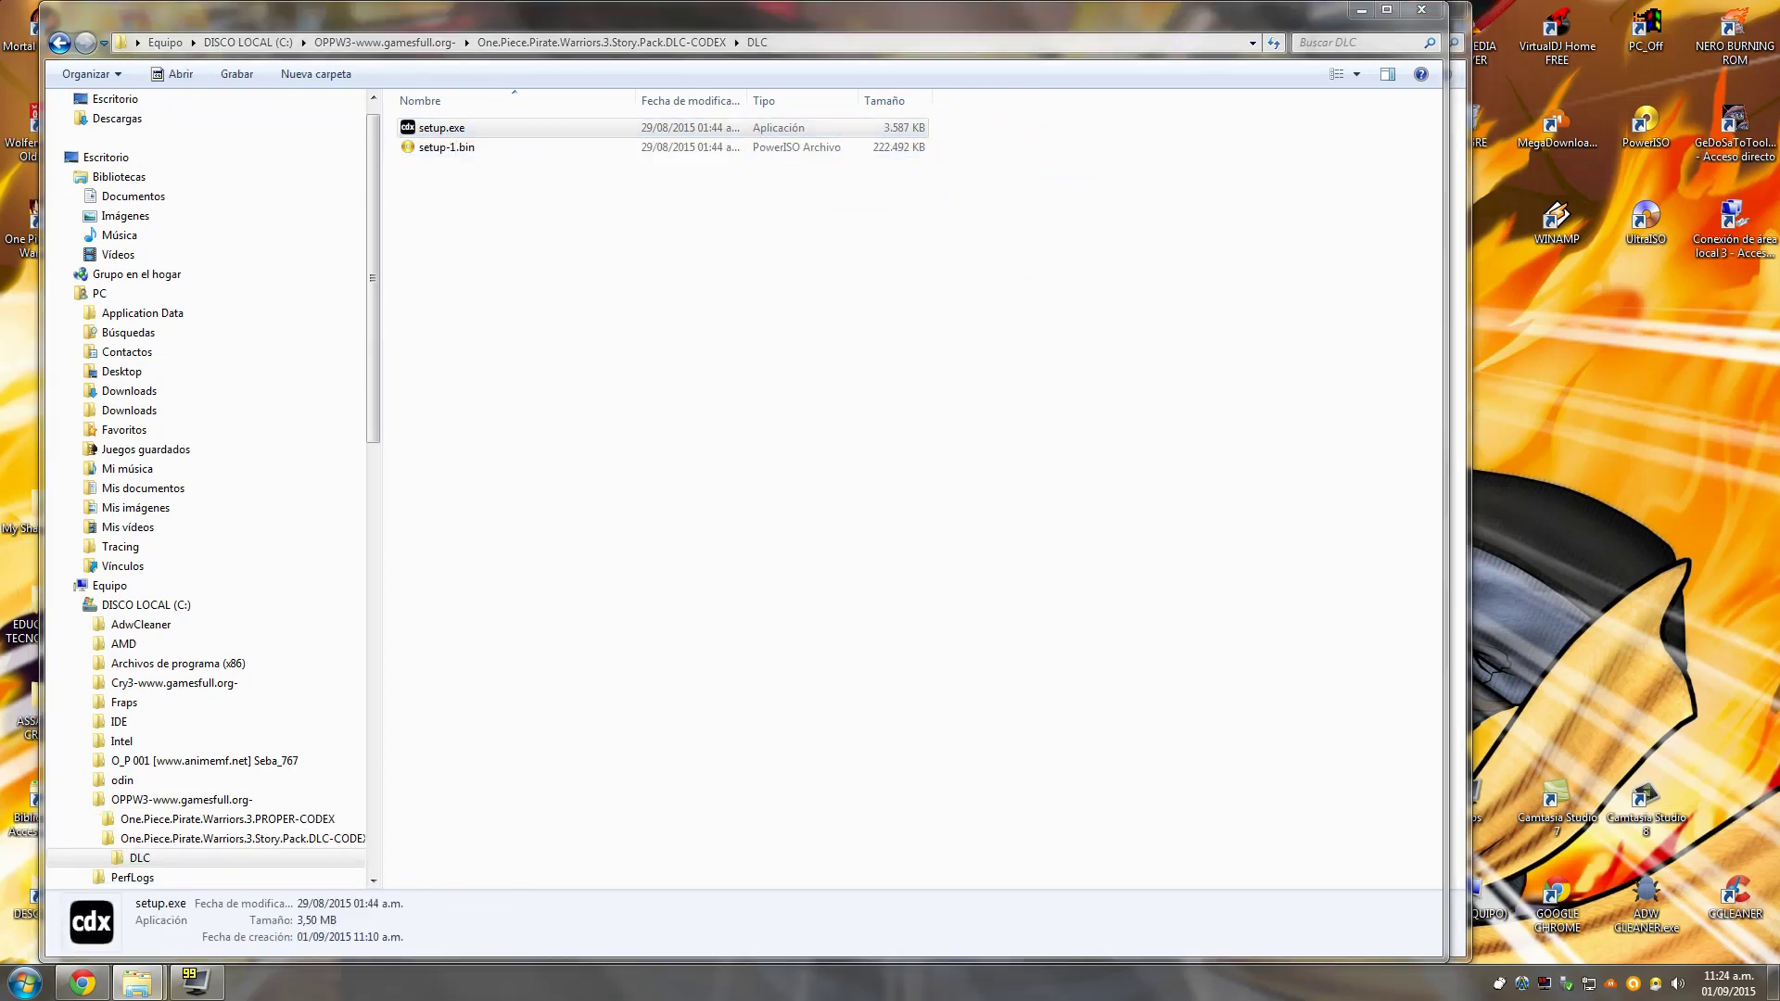
pyautogui.click(941, 507)
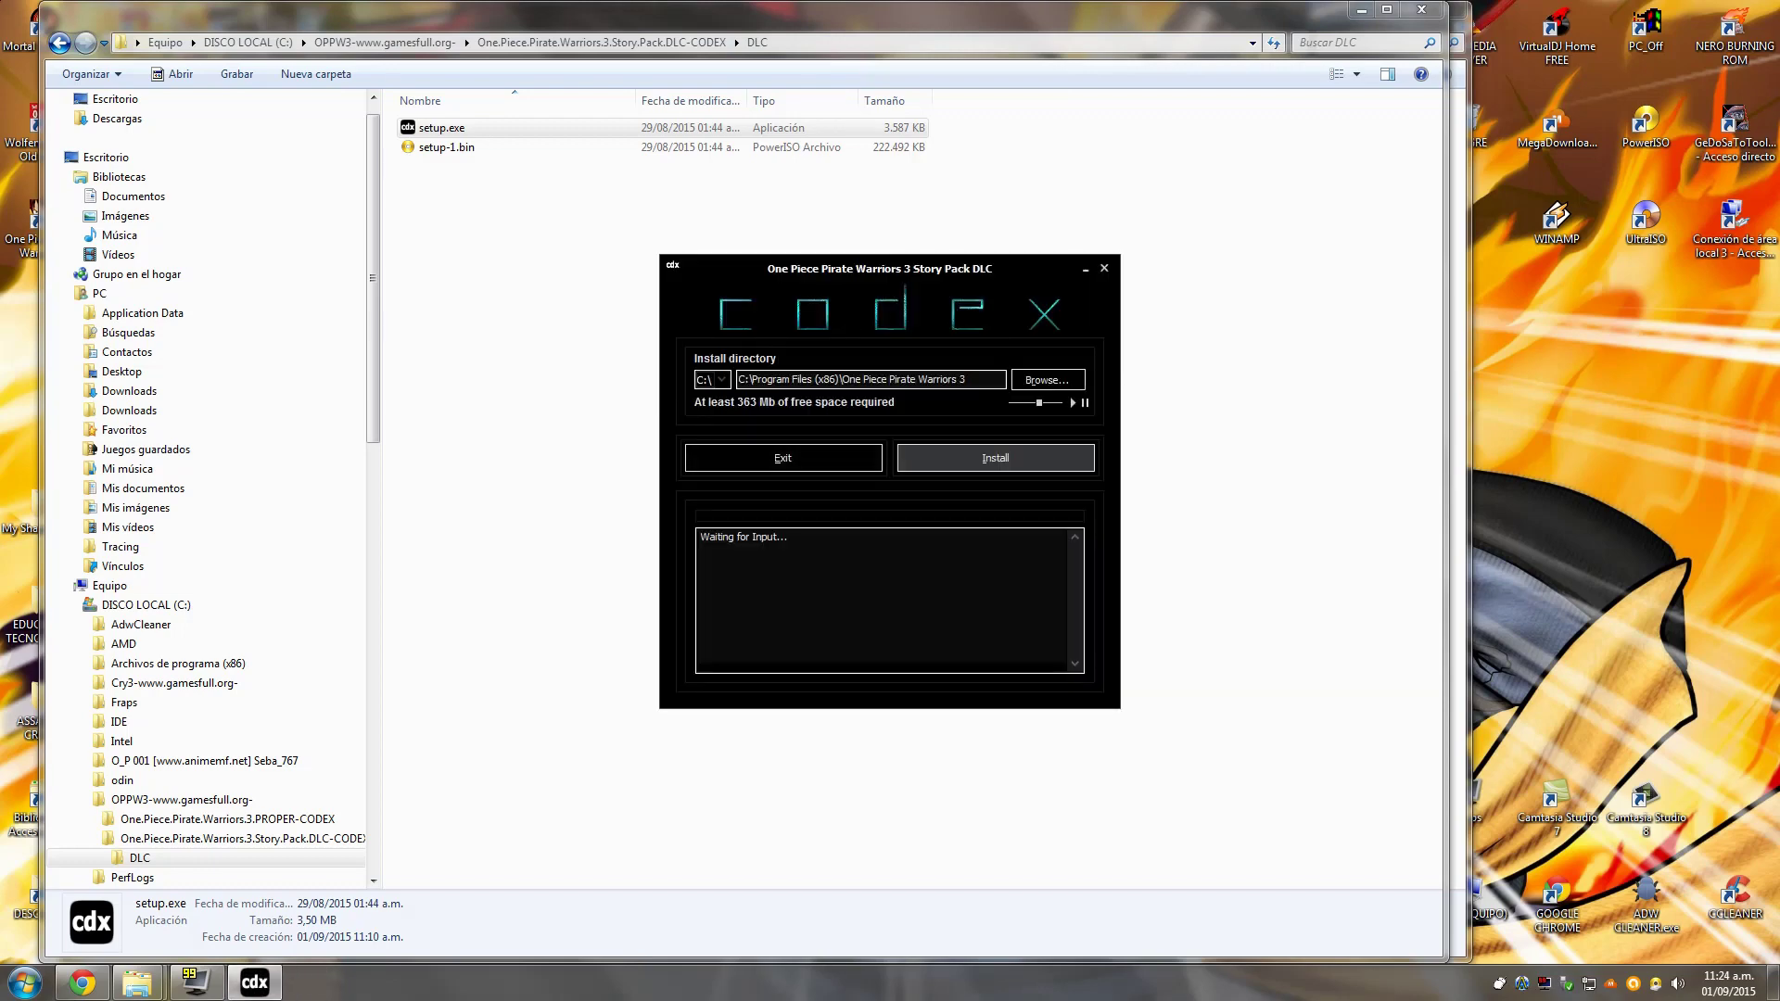
pyautogui.moveTo(968, 379); pyautogui.dragTo(739, 379)
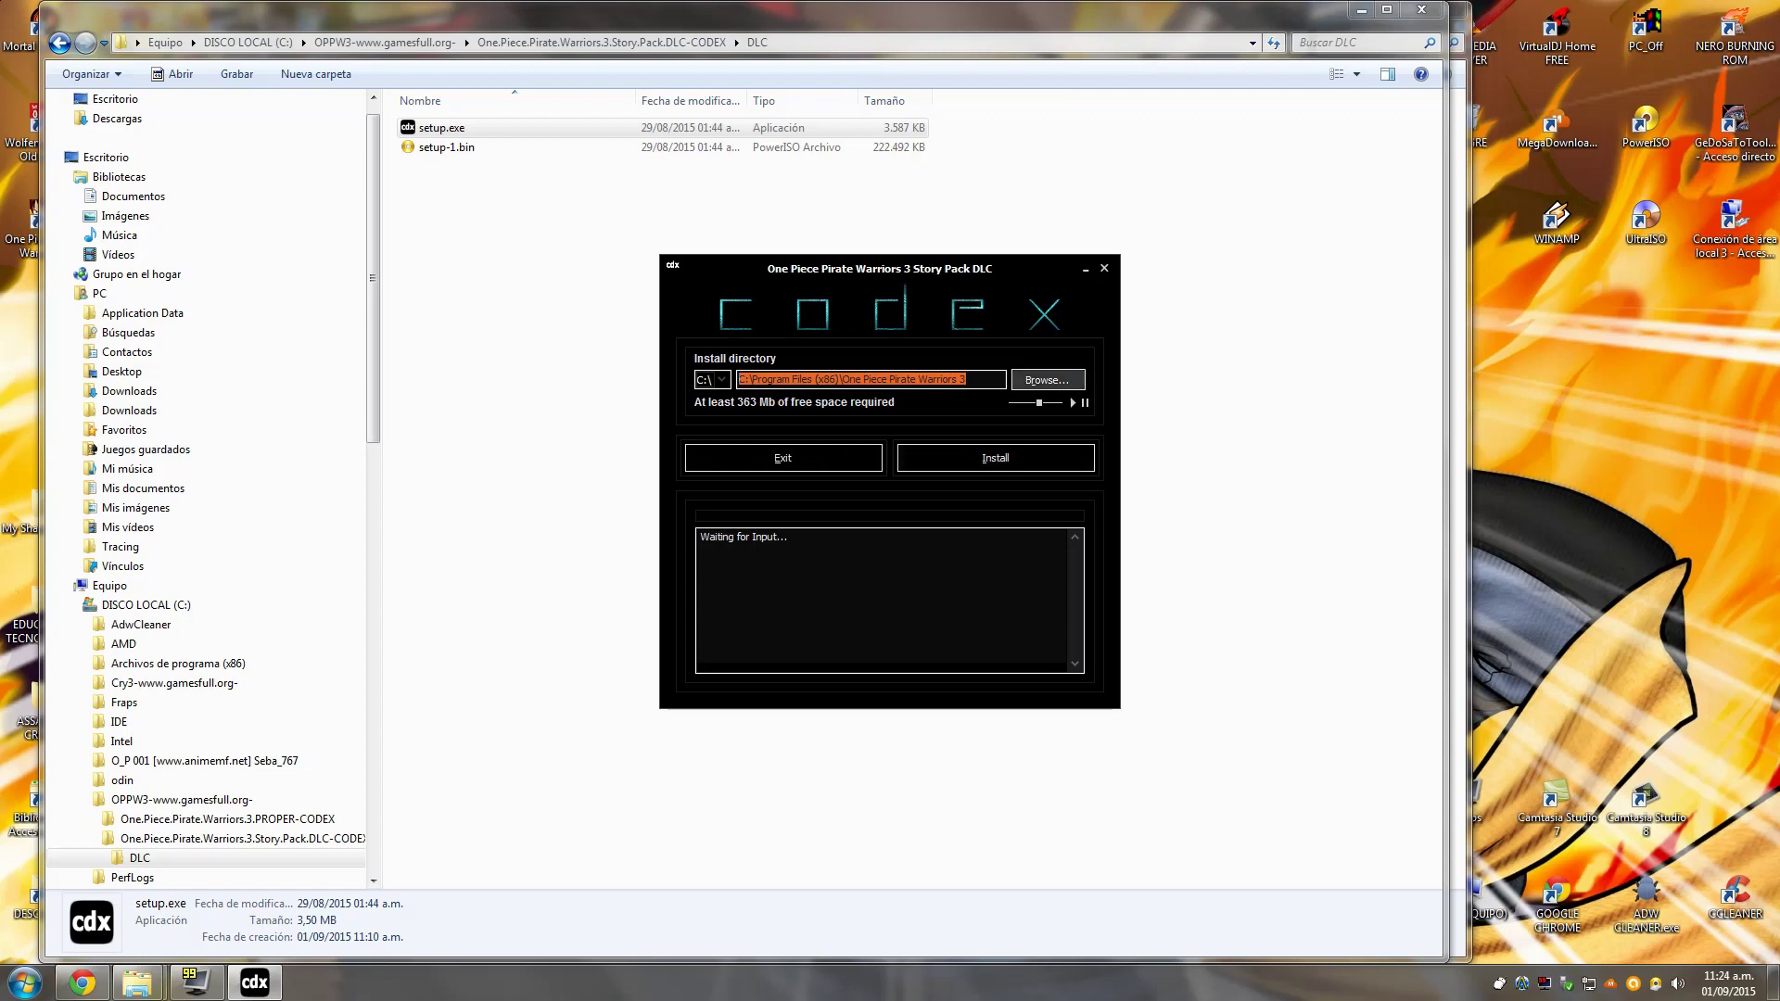
pyautogui.click(1047, 380)
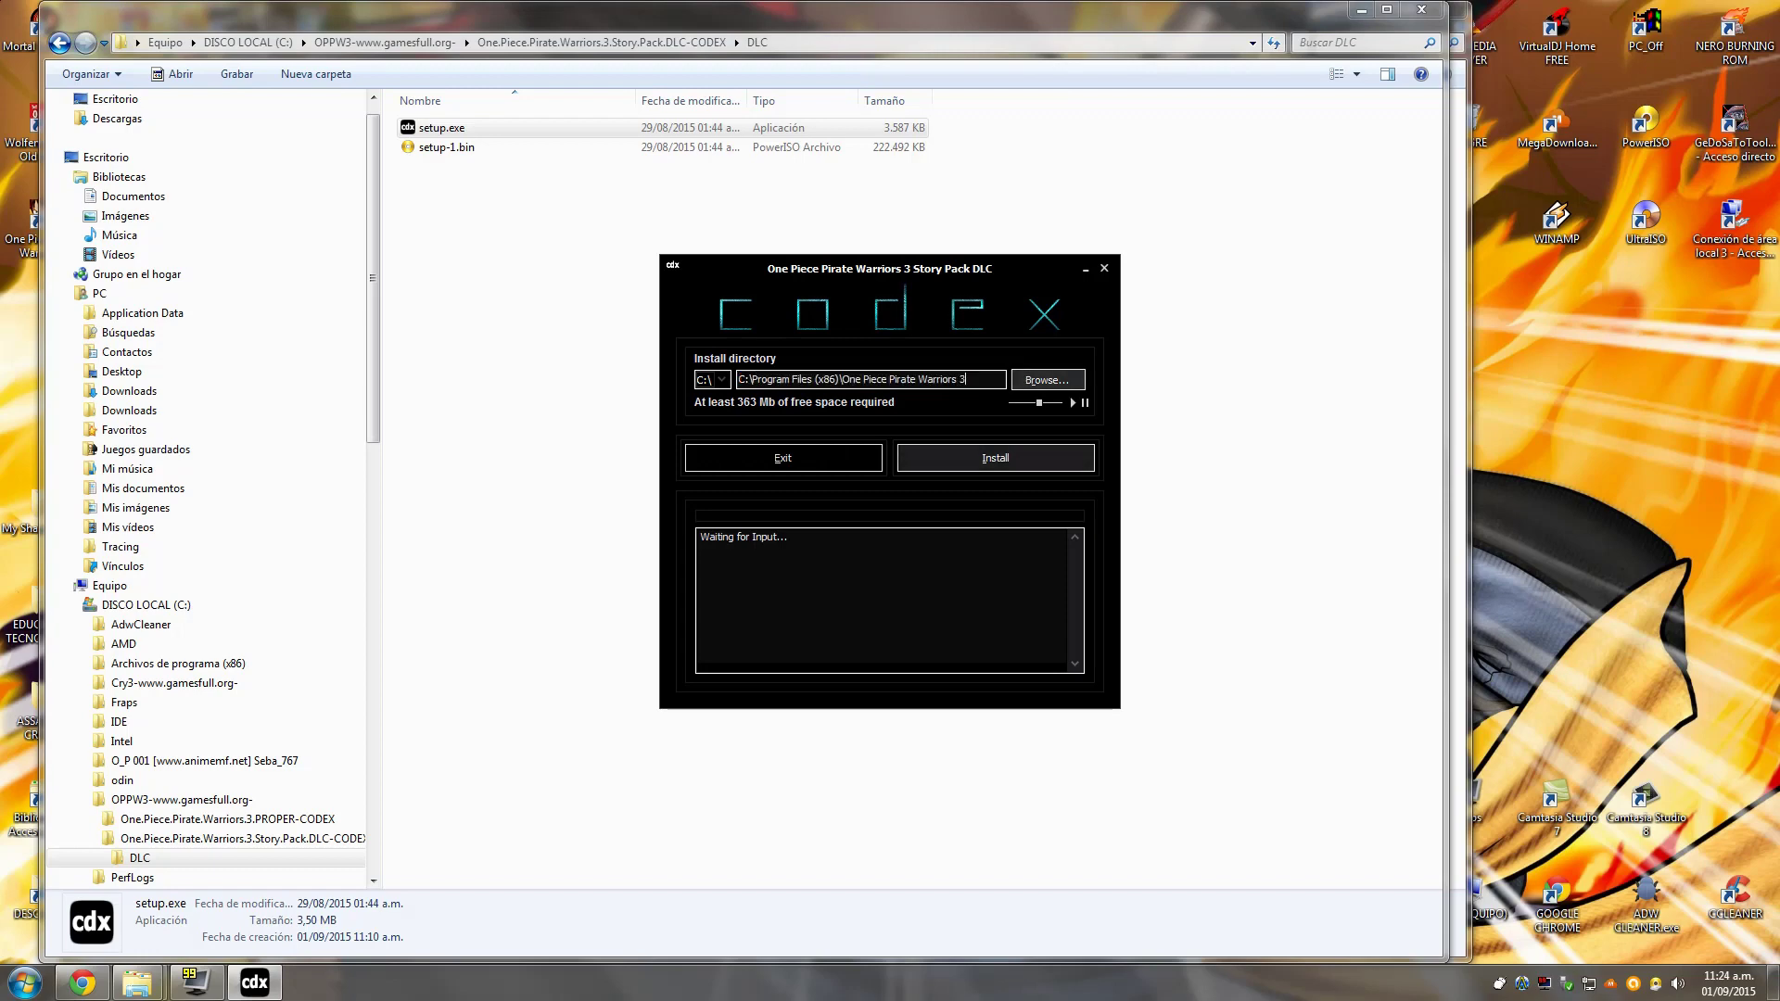
pyautogui.press('Return')
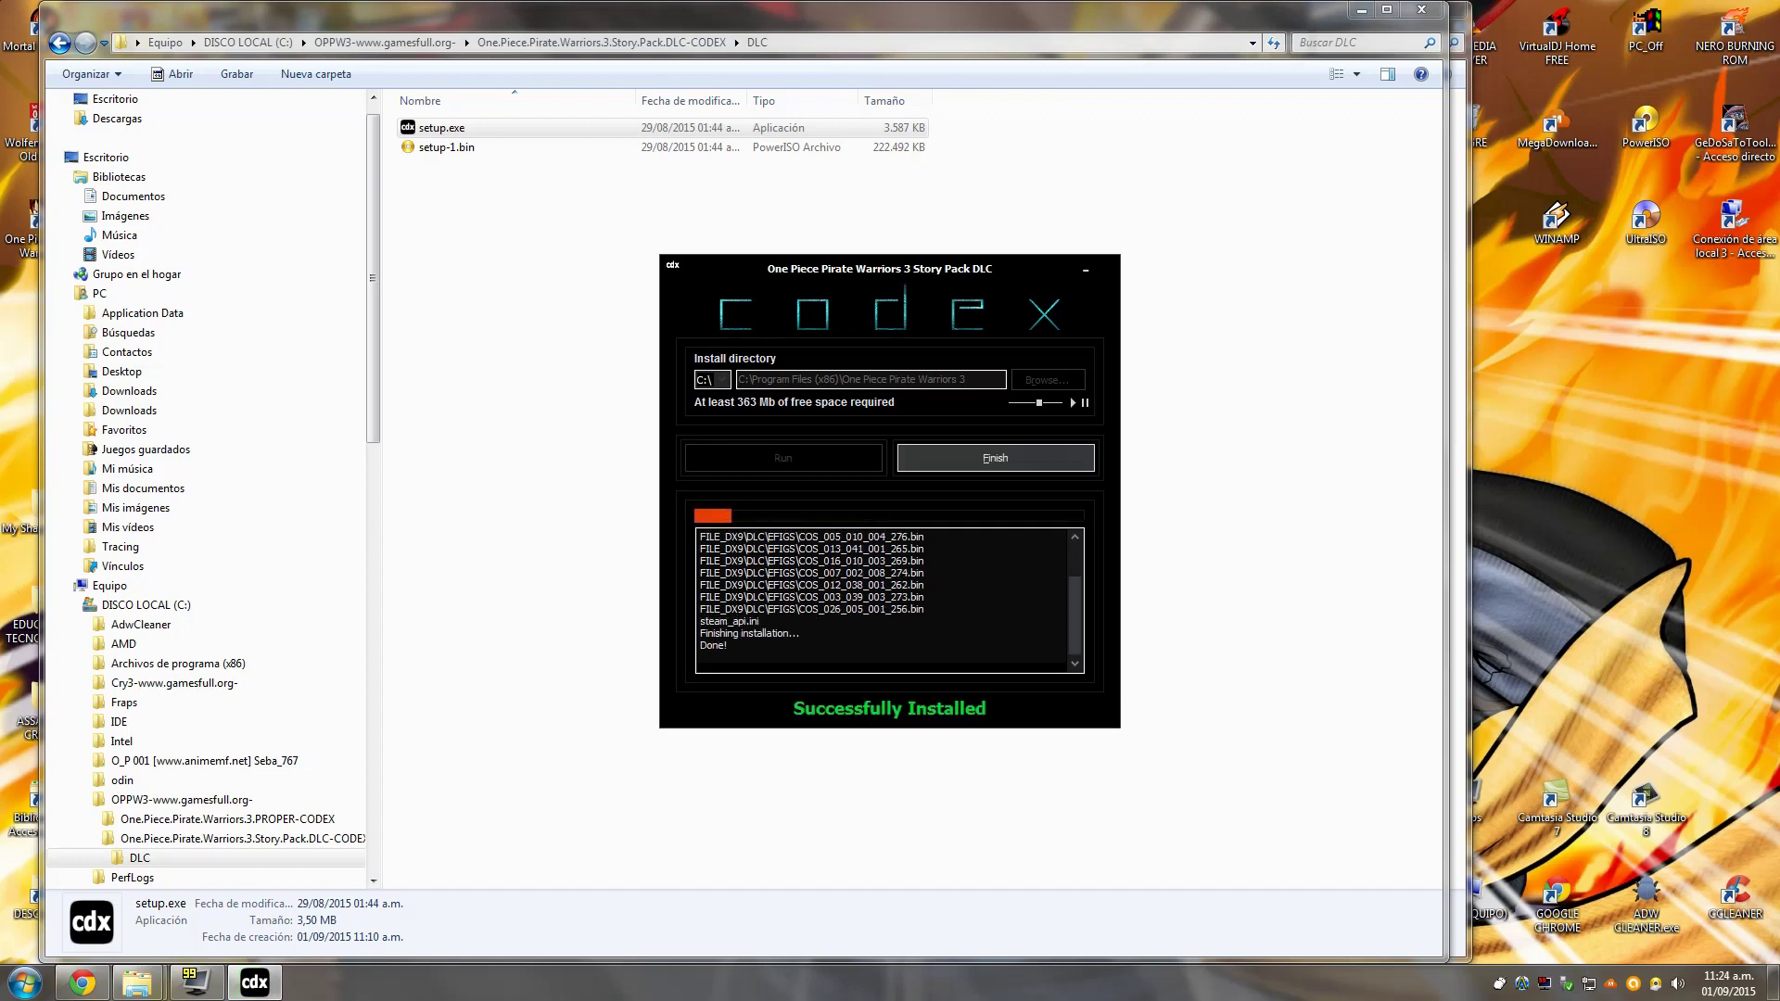
pyautogui.press('Return')
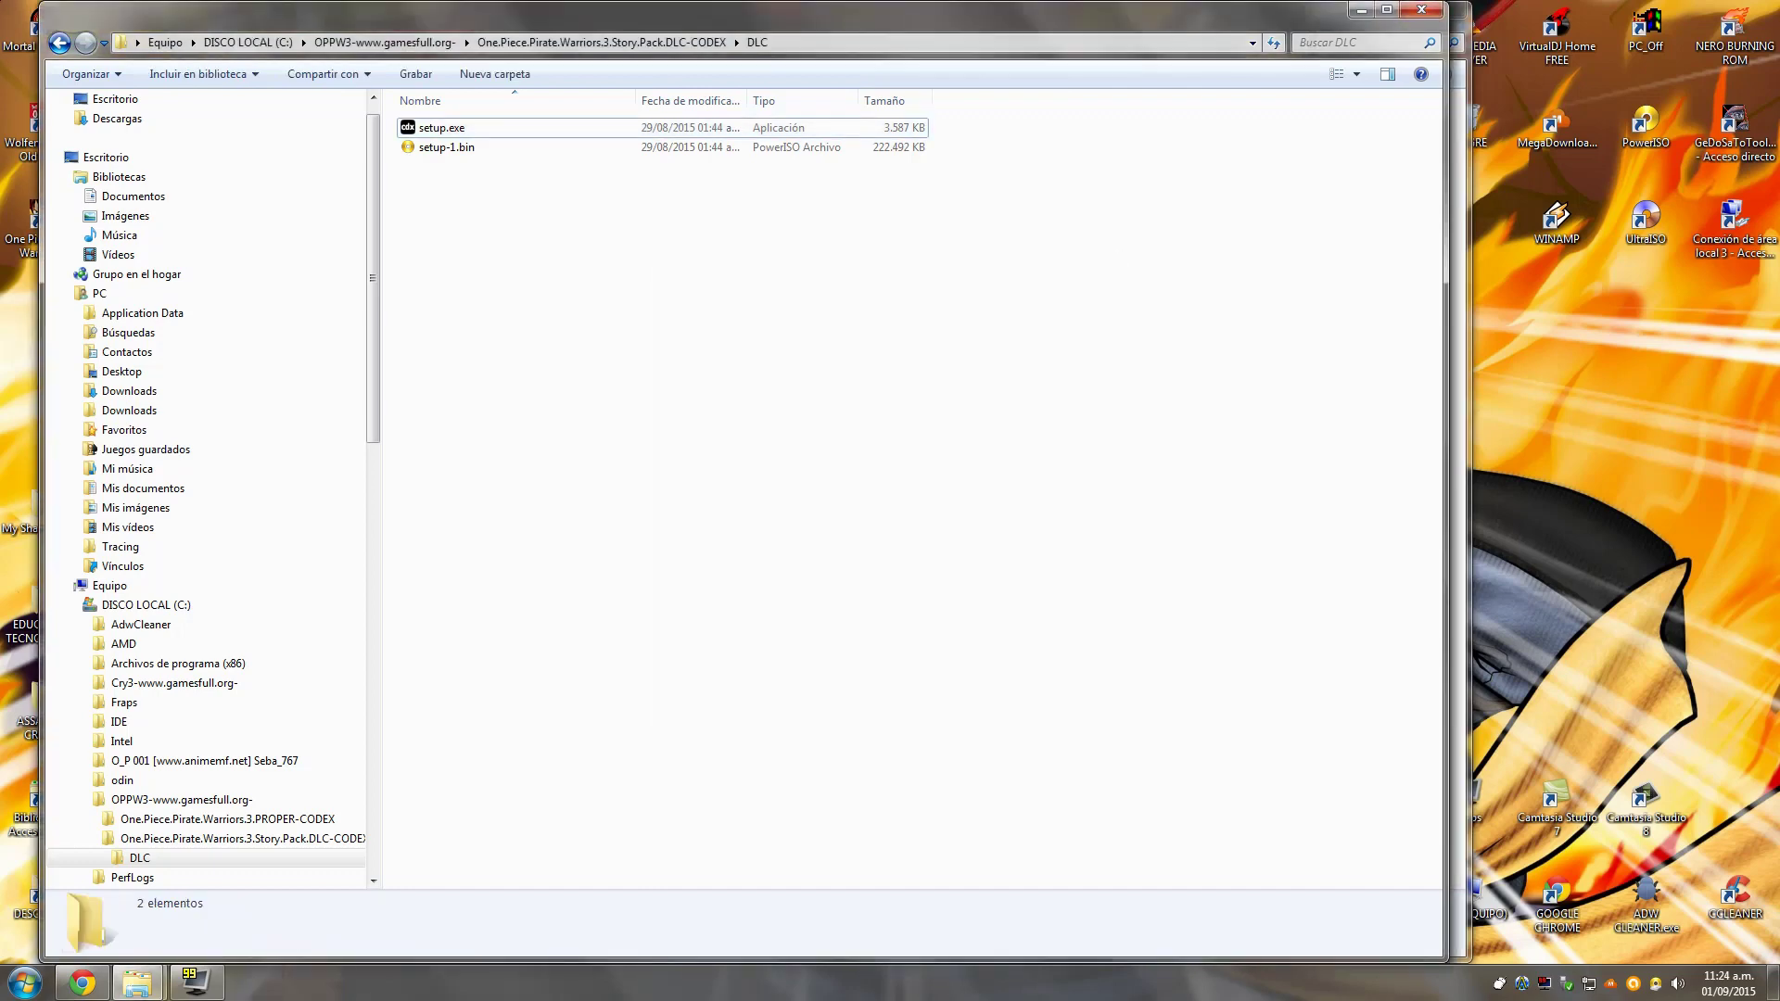
pyautogui.click(1444, 9)
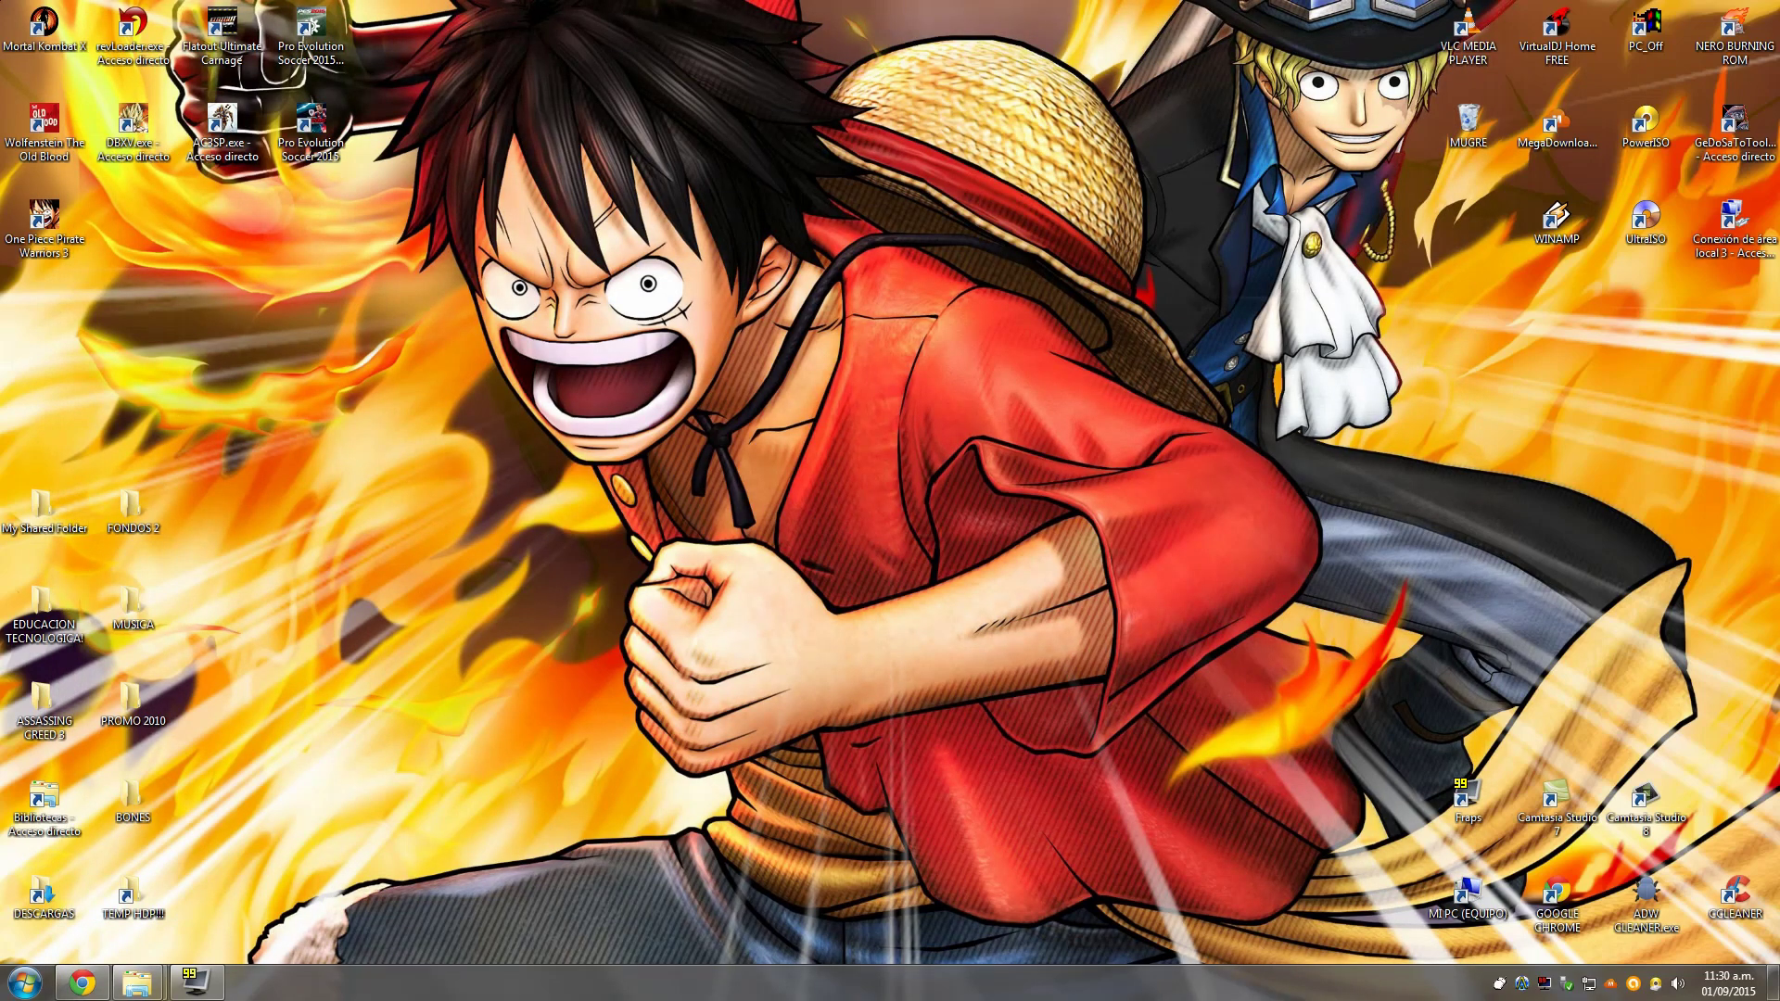
# - Open the install folder of One Piece Pirate Warriors 3 through the properties of its desktop shortcut
pyautogui.rightClick(62, 238)
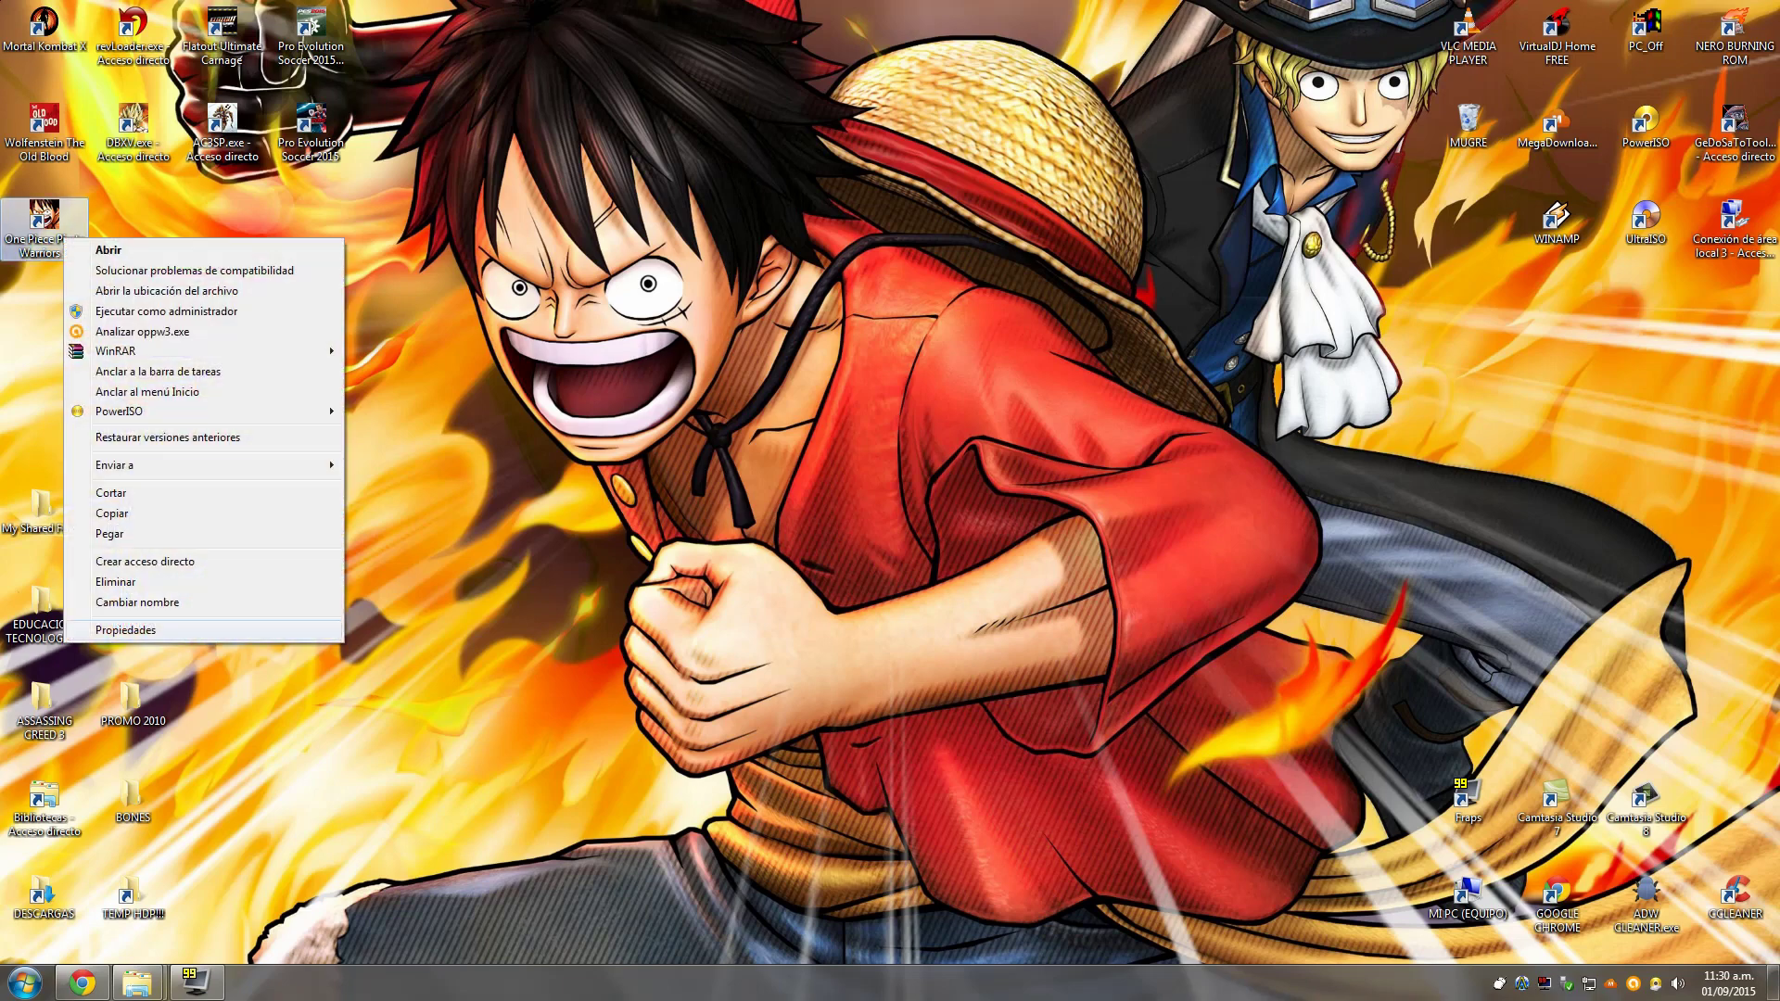
pyautogui.click(125, 629)
pyautogui.click(132, 579)
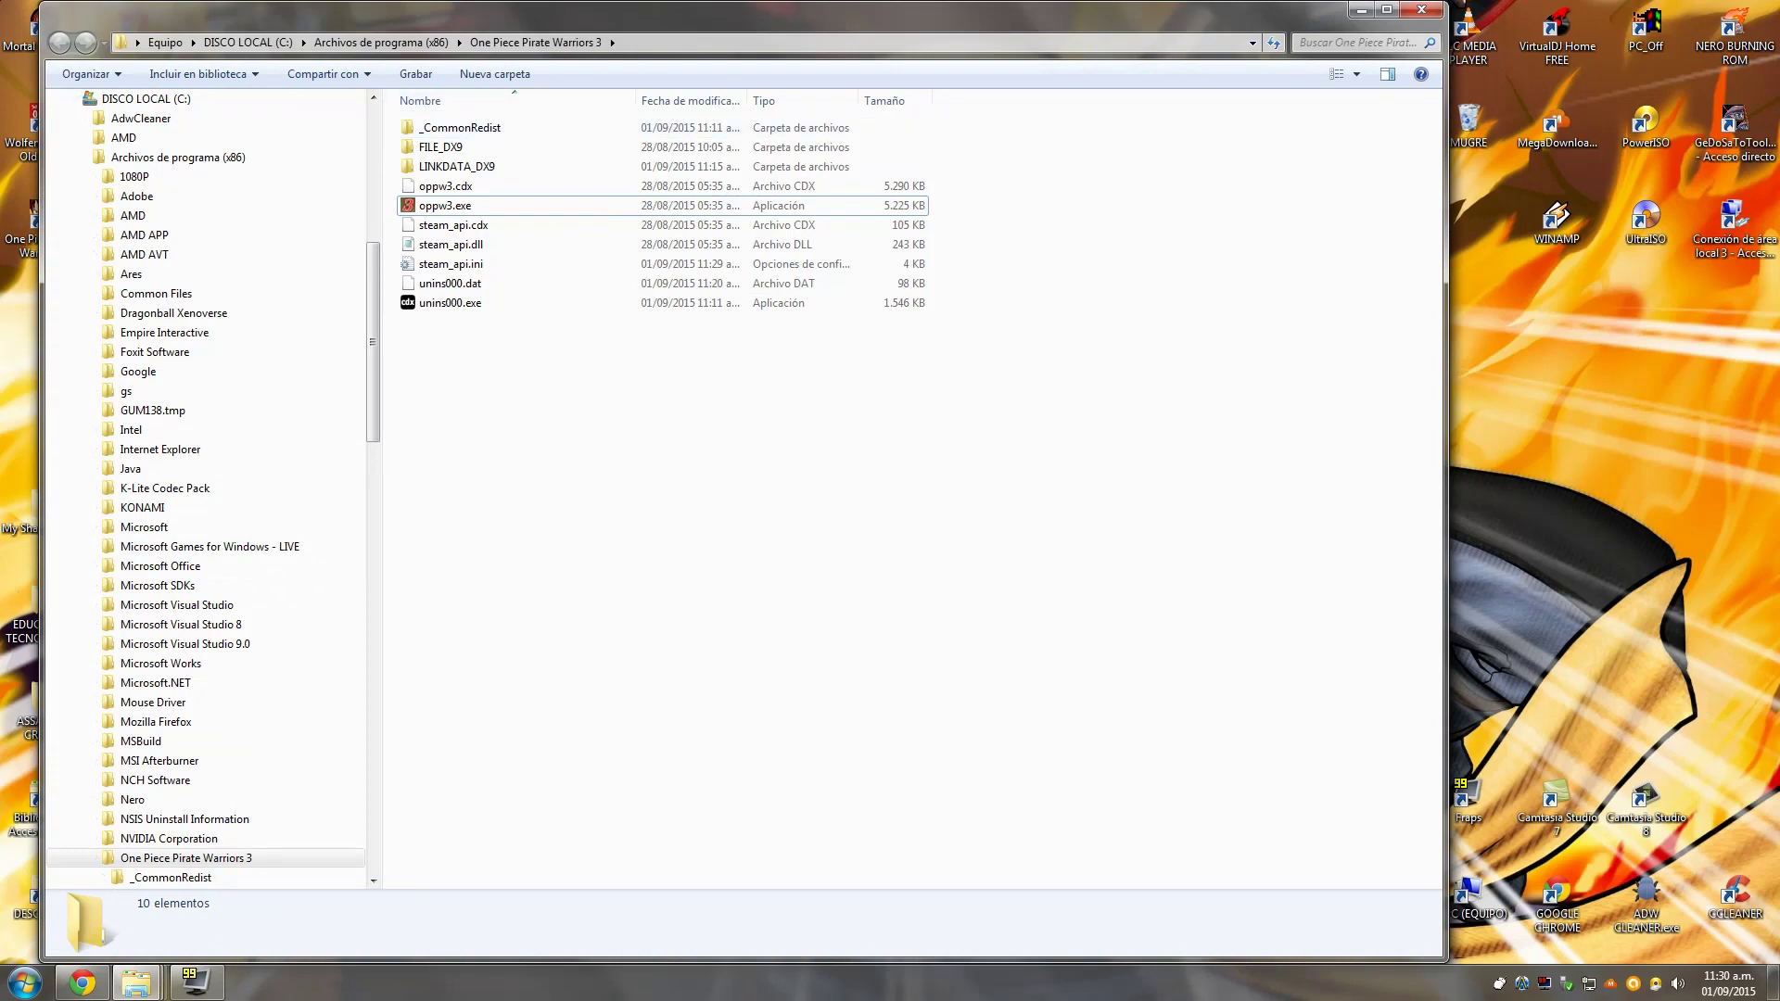
# - Set the Language entry in steam_api.ini to spanish, then close the file and save the change
pyautogui.click(451, 263)
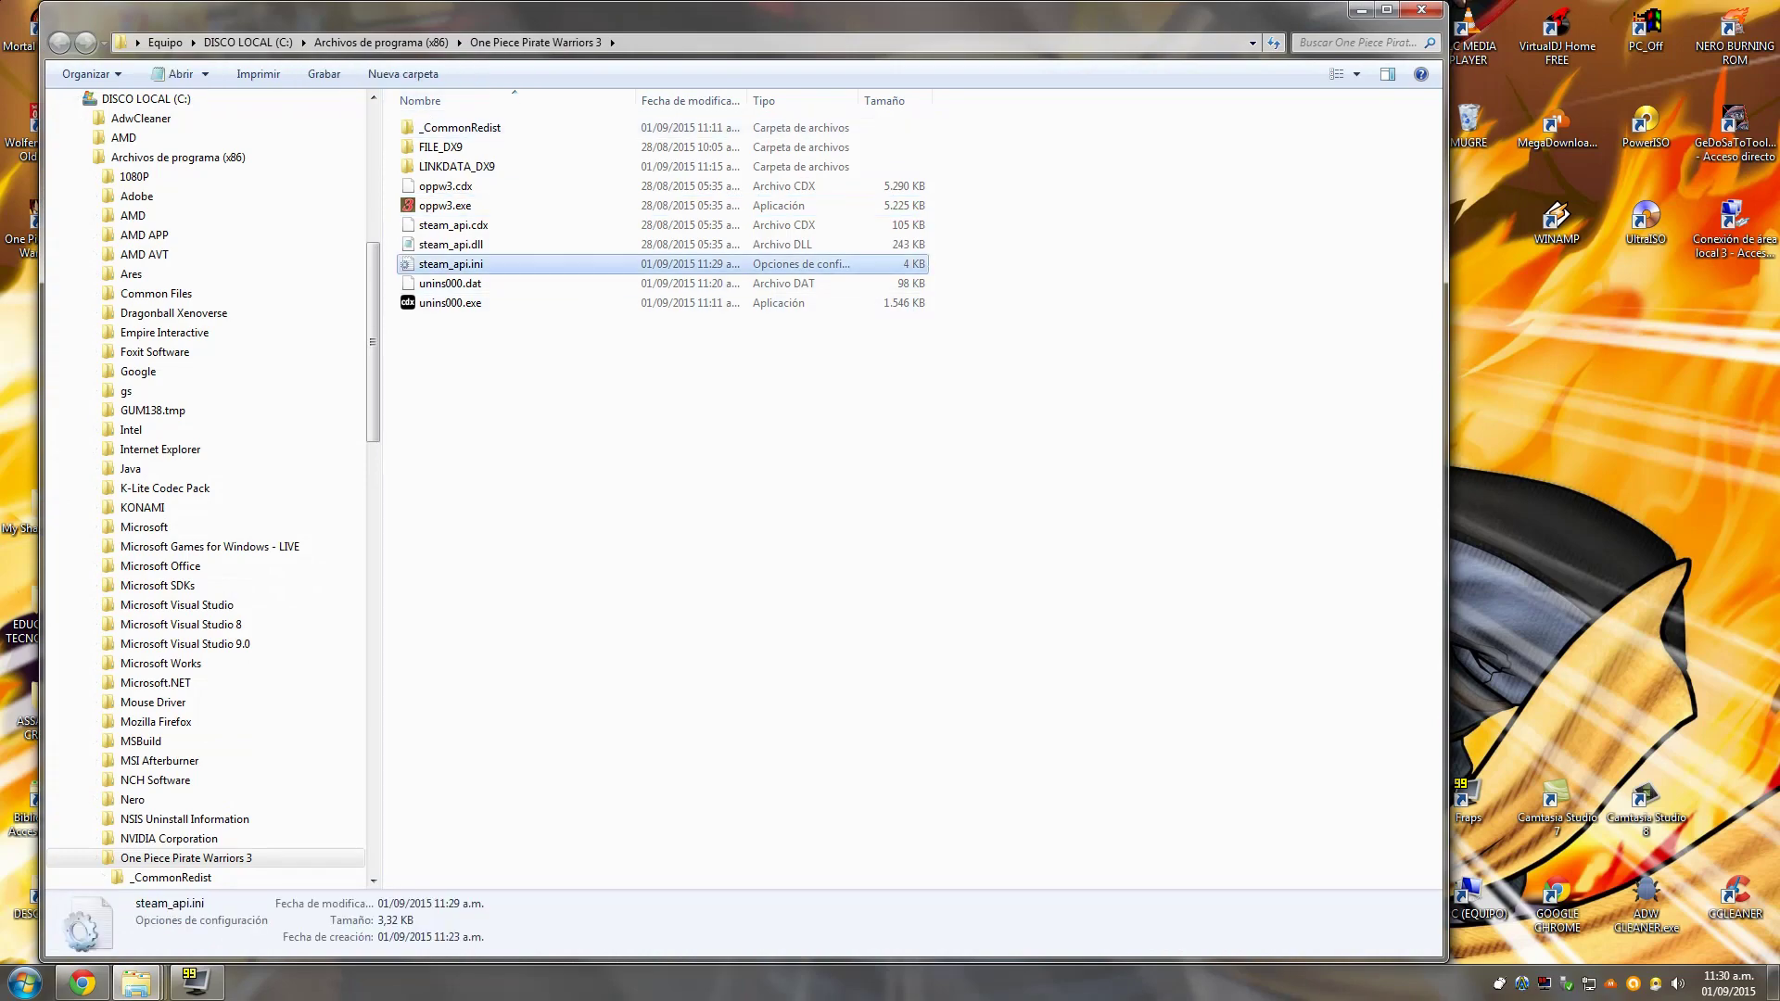
pyautogui.doubleClick(450, 263)
pyautogui.scroll(-2, 881, 527)
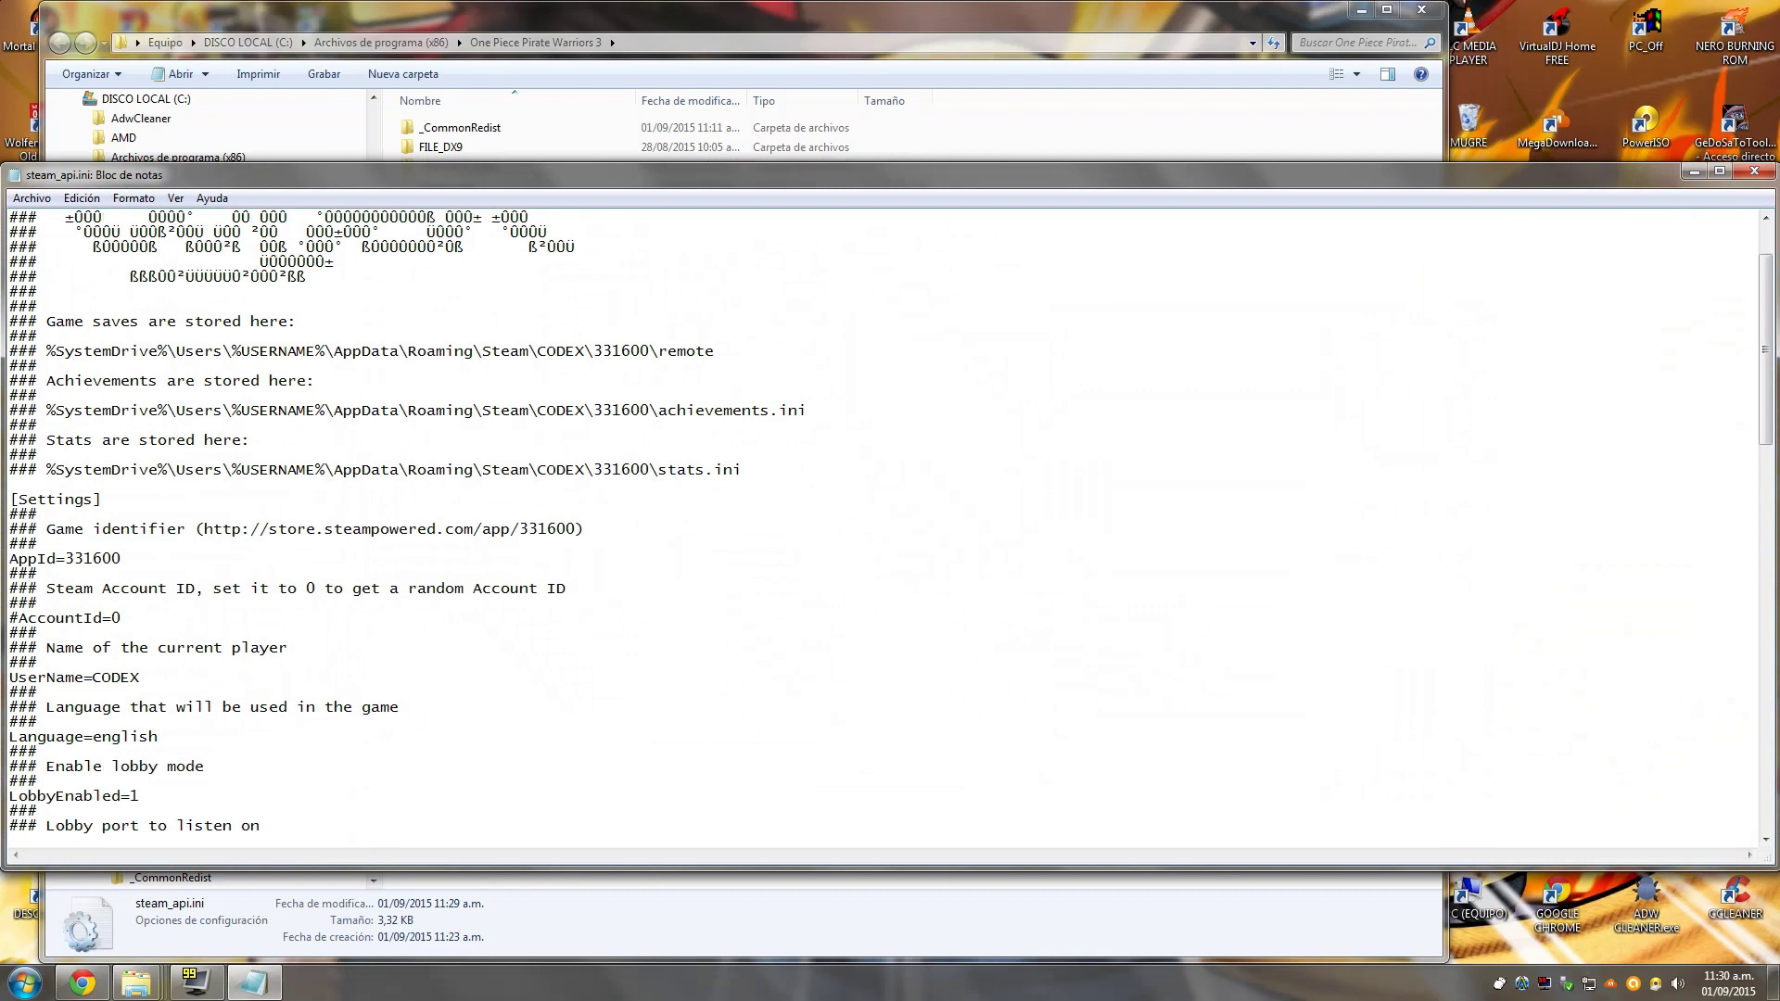
pyautogui.moveTo(93, 737); pyautogui.dragTo(131, 737)
pyautogui.write('span')
pyautogui.moveTo(75, 738); pyautogui.dragTo(131, 737)
pyautogui.click(158, 737)
pyautogui.click(1753, 171)
pyautogui.press('Return')
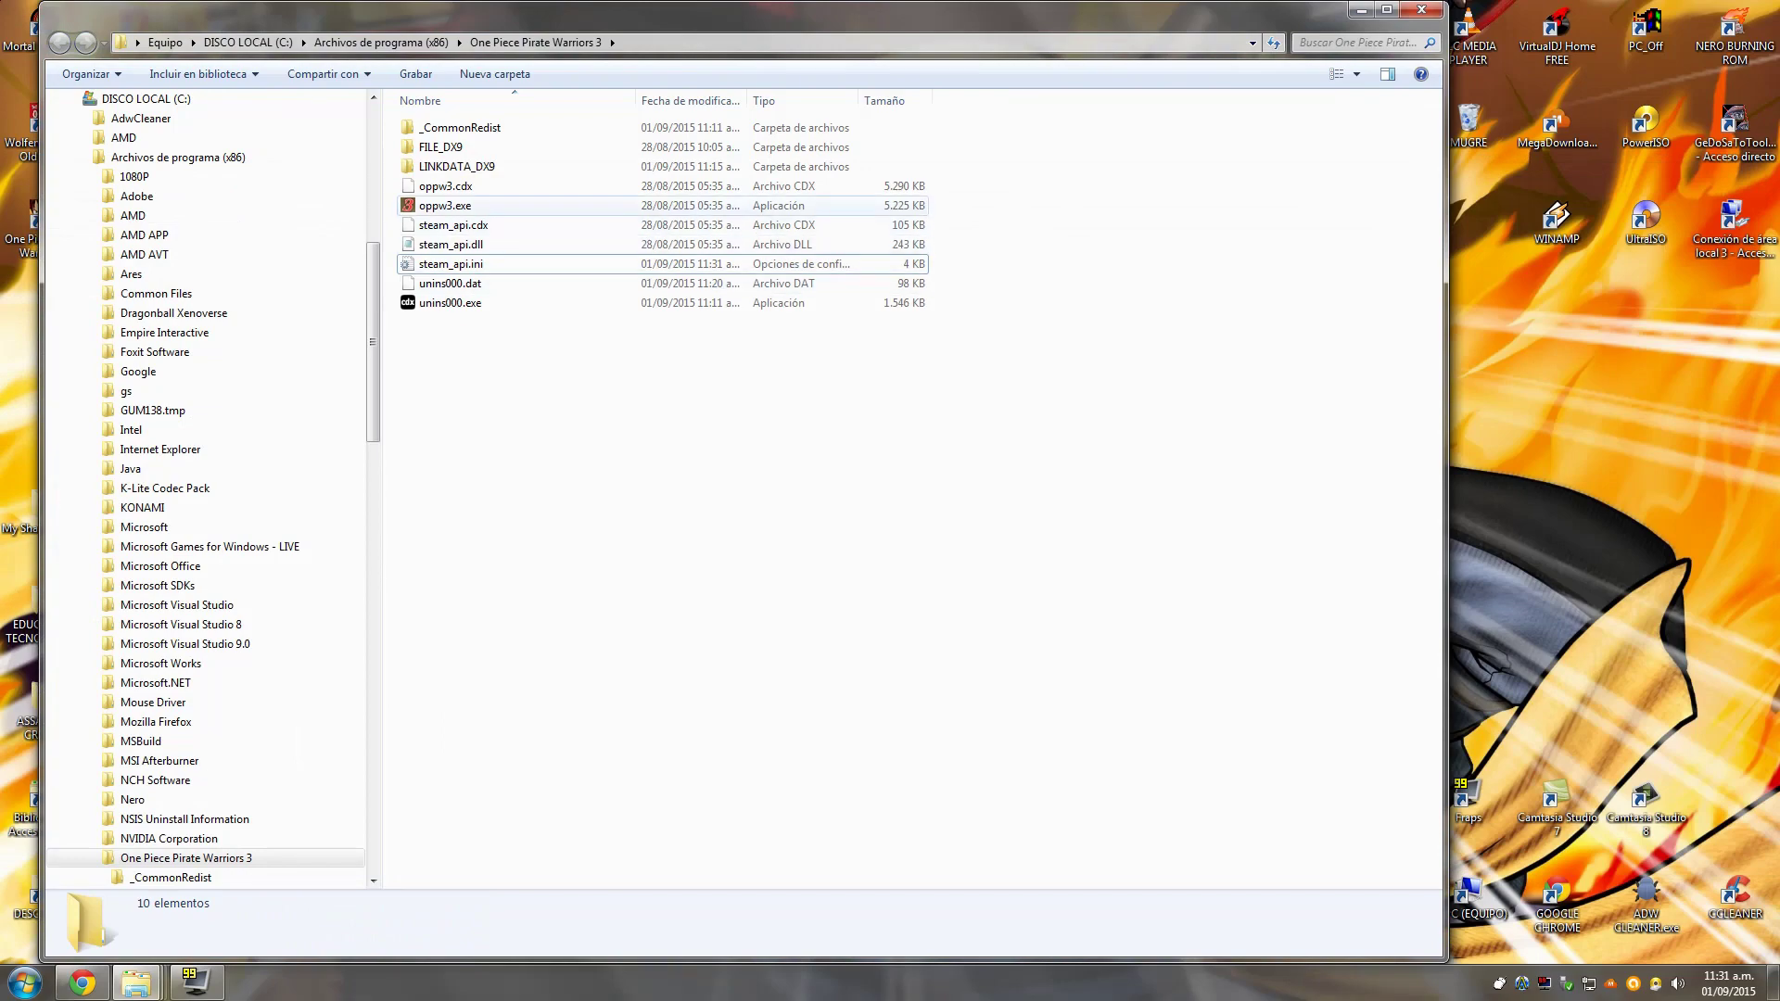
# - Launch oppw3.exe, accept the autosave notice, load the saved game and decline switching the difficulty to "fácil"
pyautogui.click(445, 205)
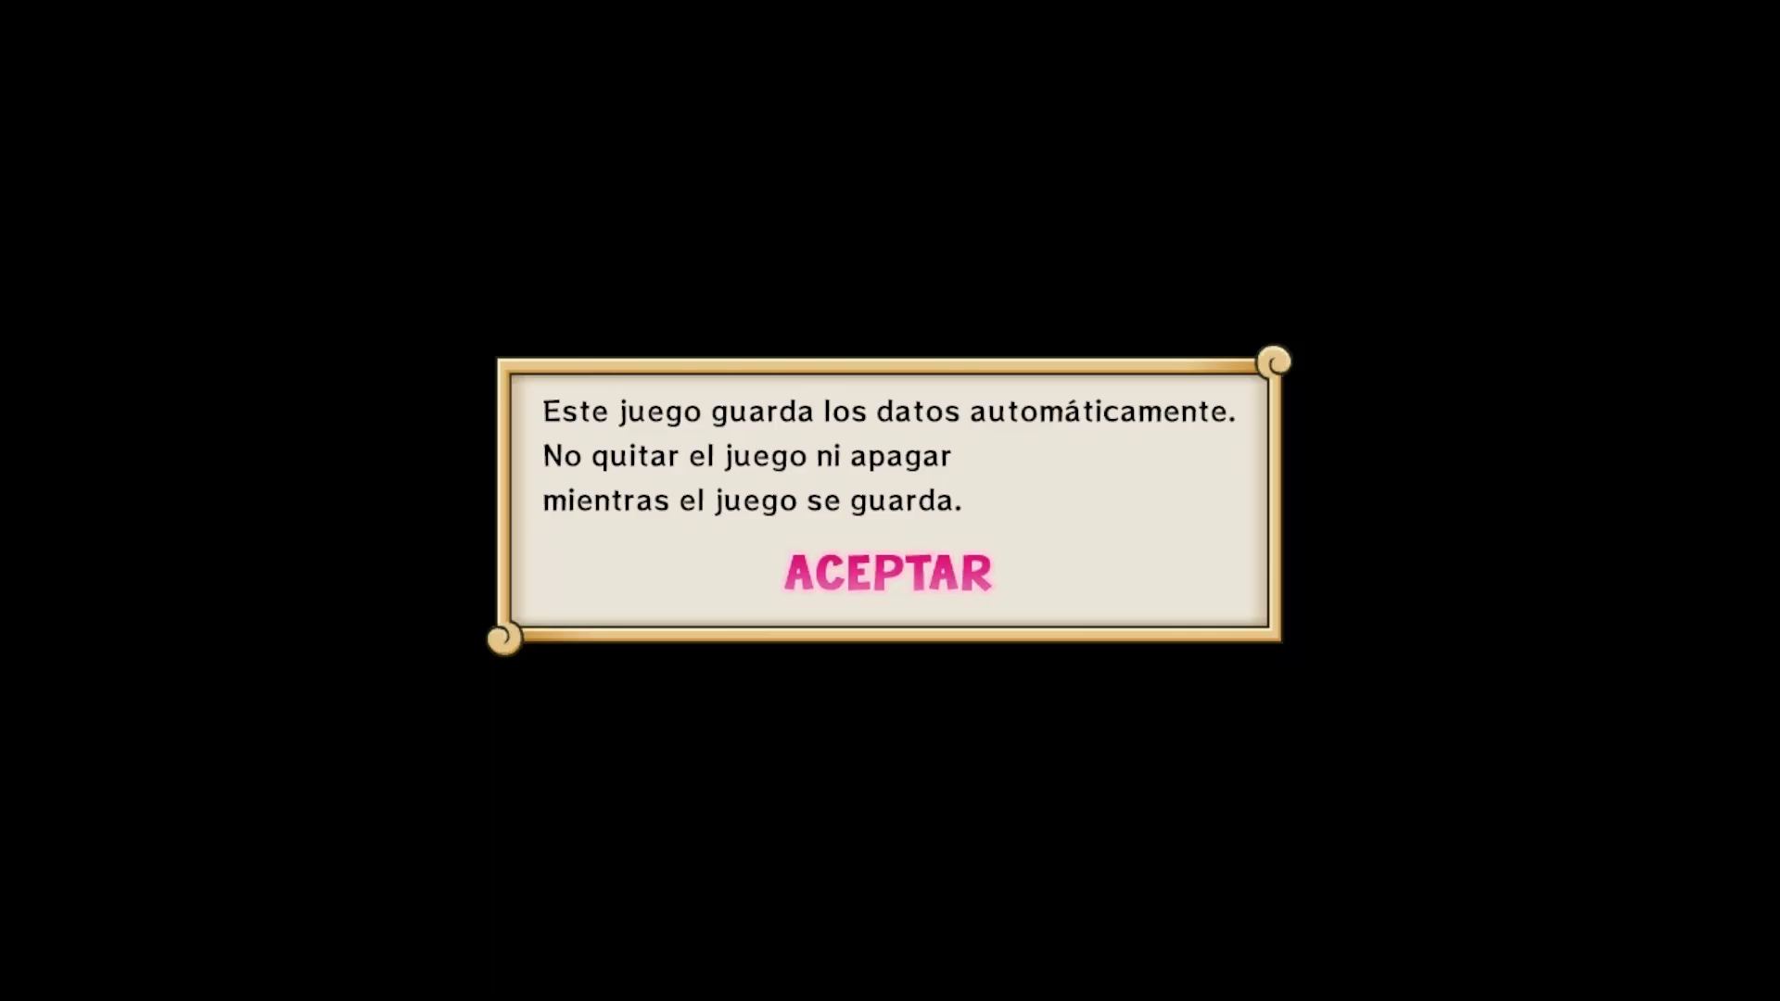
pyautogui.press('Return')
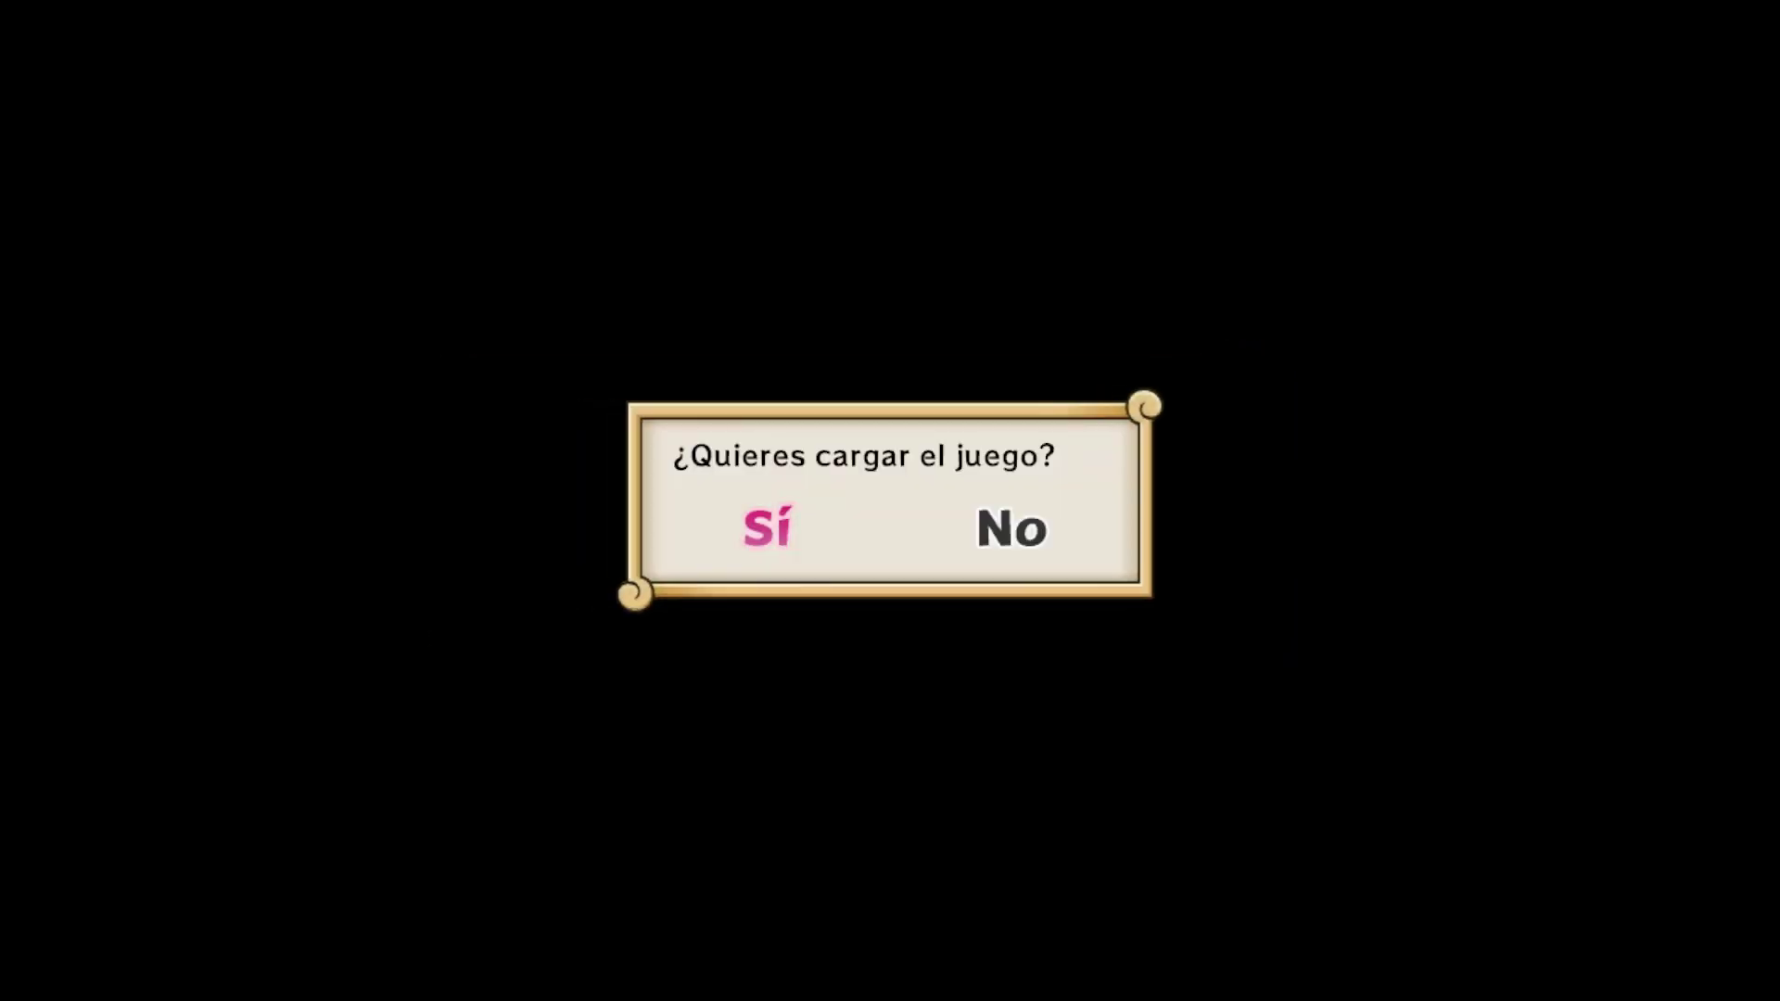
pyautogui.press('Return')
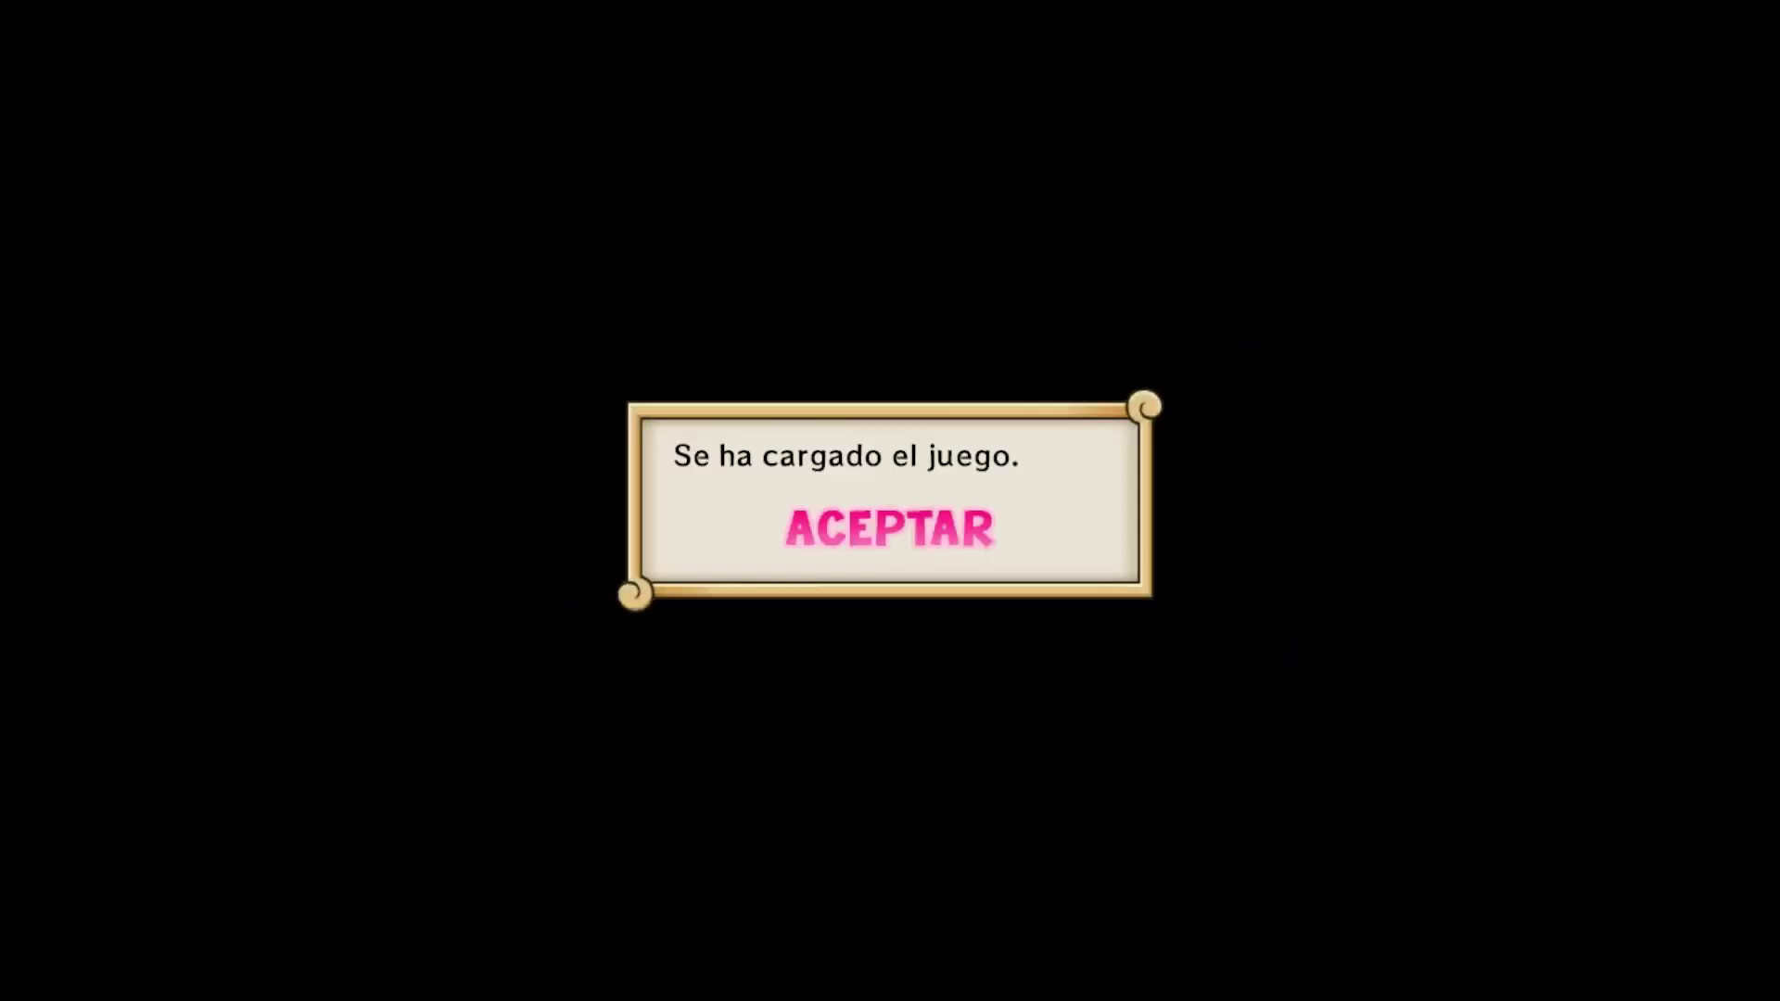
pyautogui.press('Return')
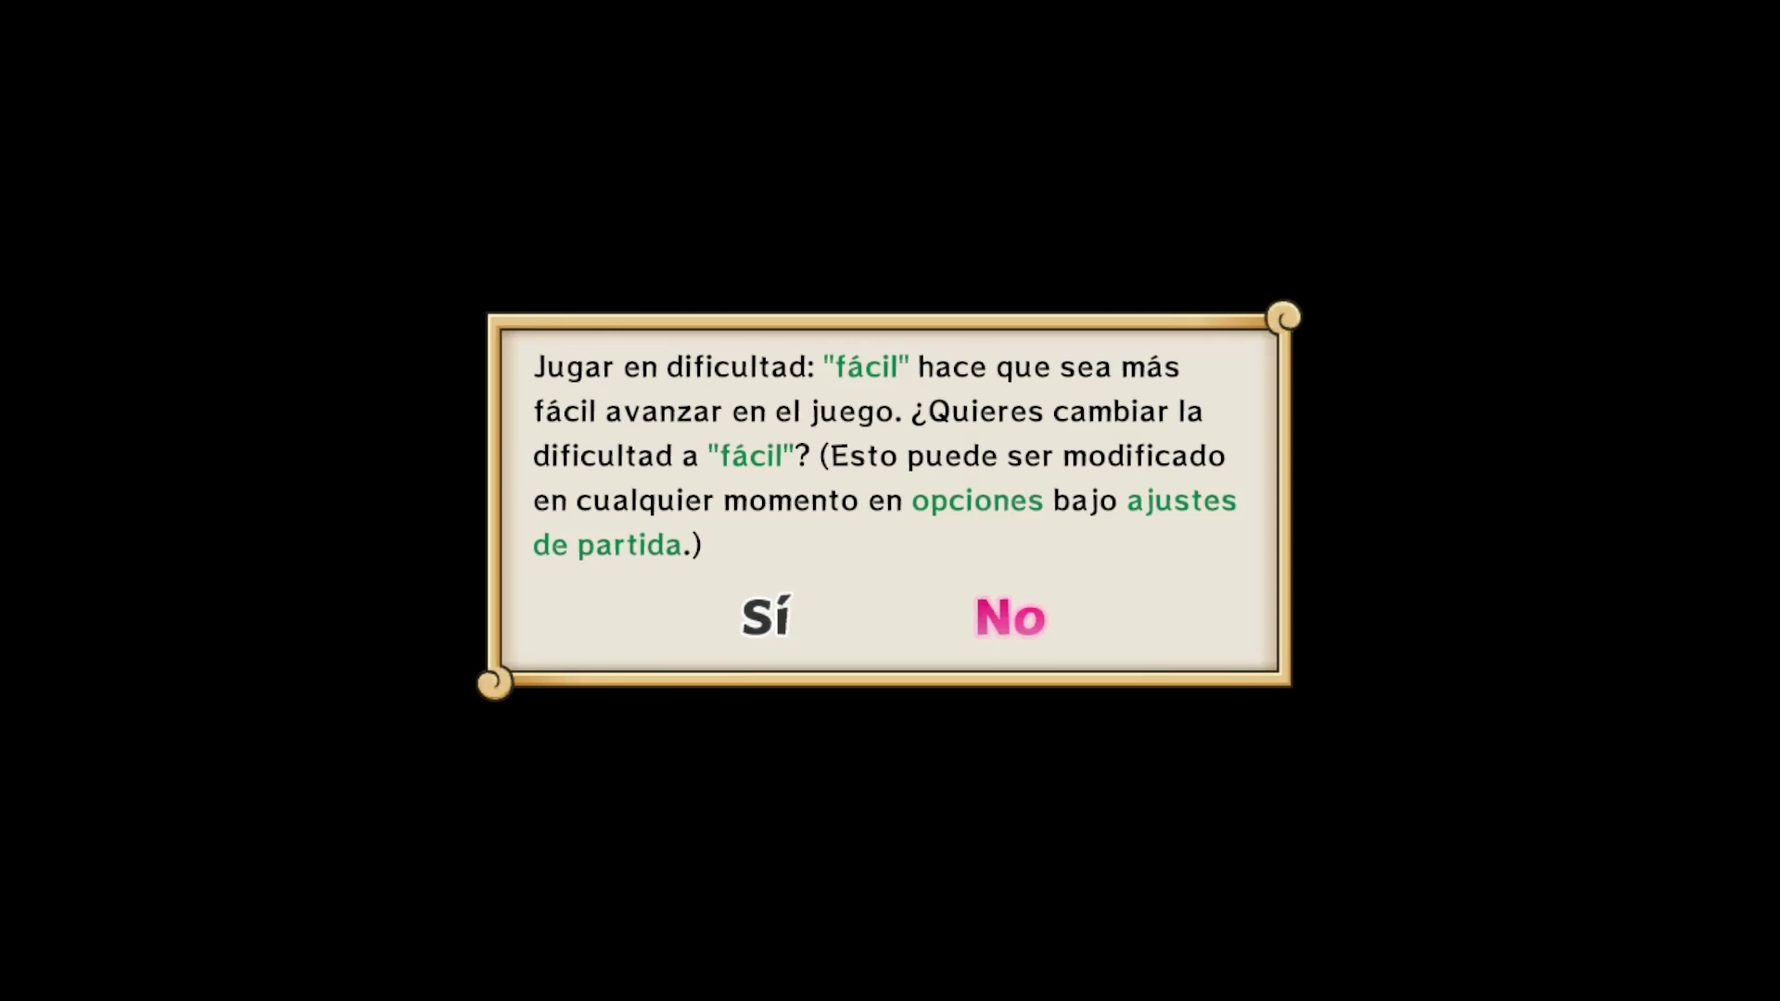
pyautogui.press('Return')
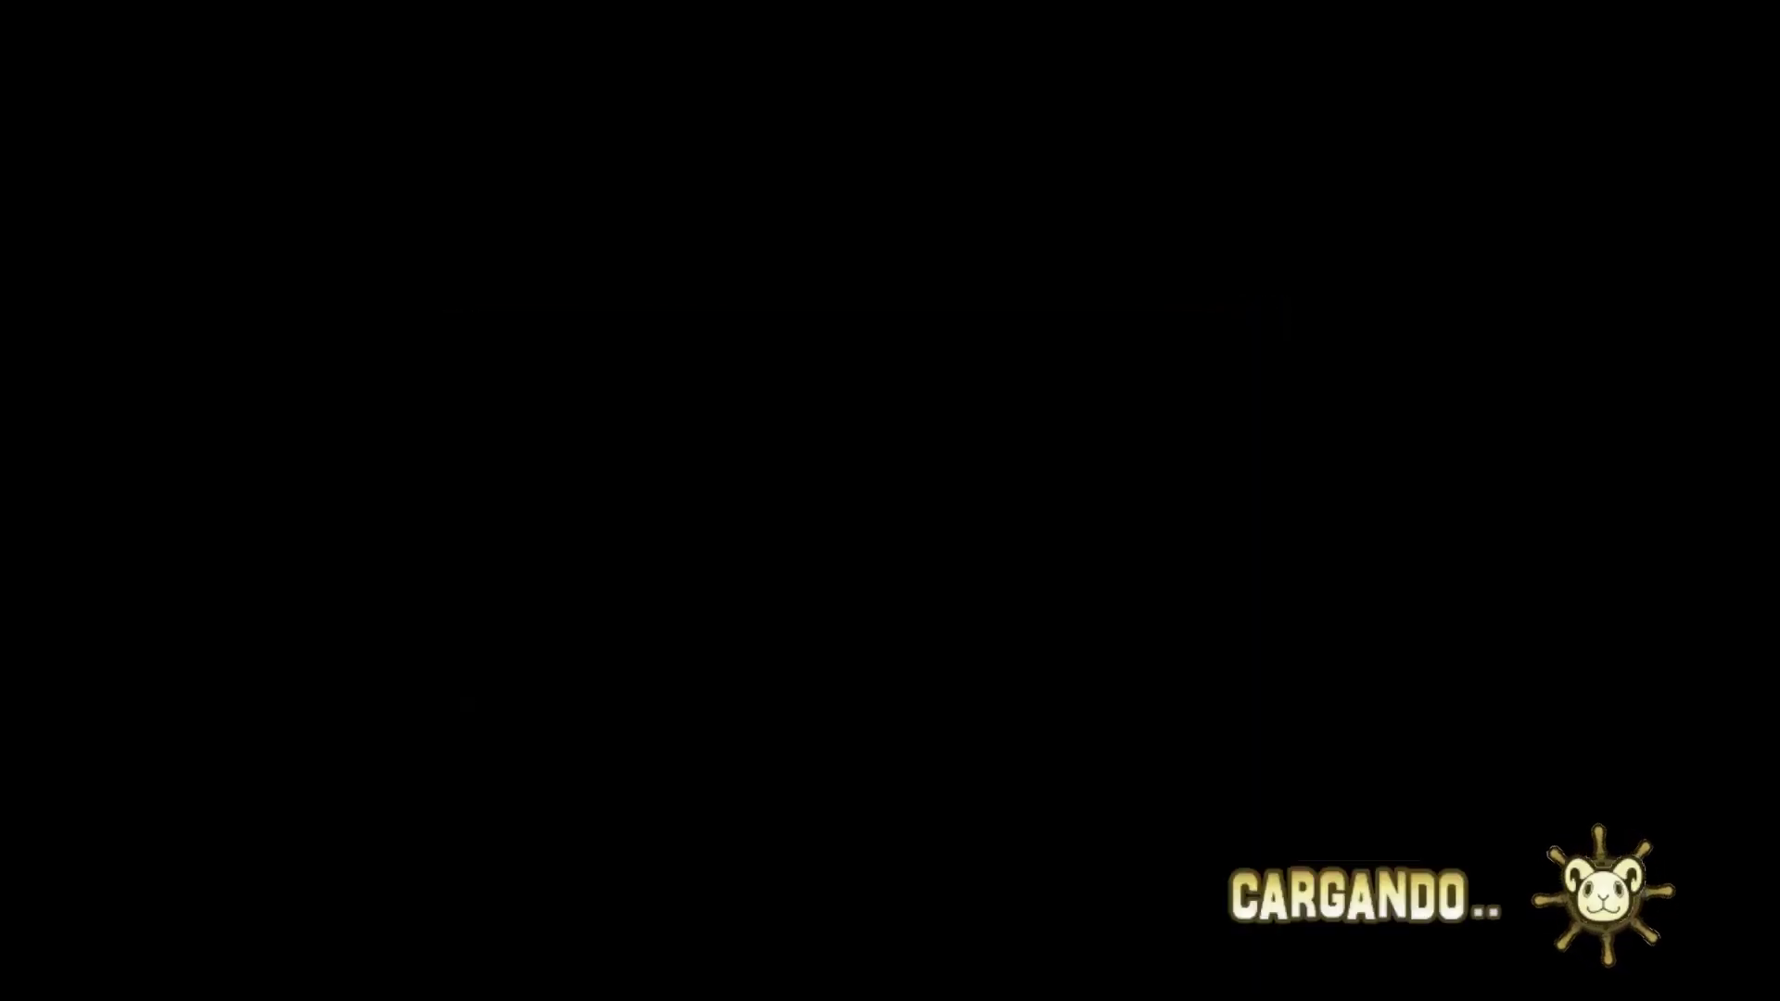